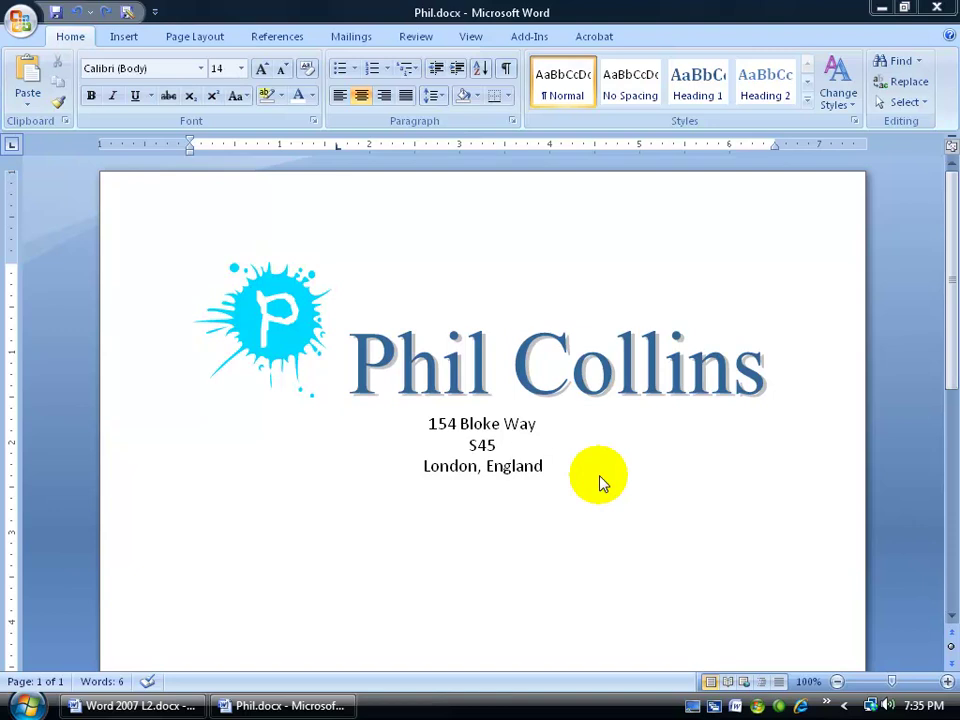
# Select the letterhead block from the 'England' address line up to the splash logo
pyautogui.click(538, 488)
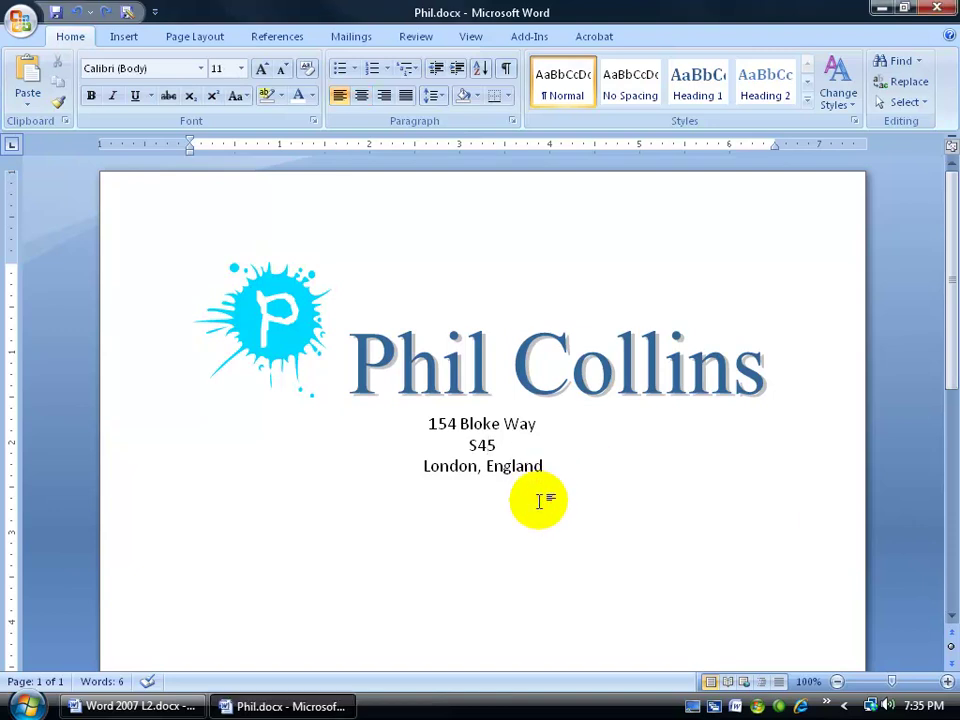
pyautogui.click(265, 322)
pyautogui.click(422, 354)
pyautogui.click(483, 423)
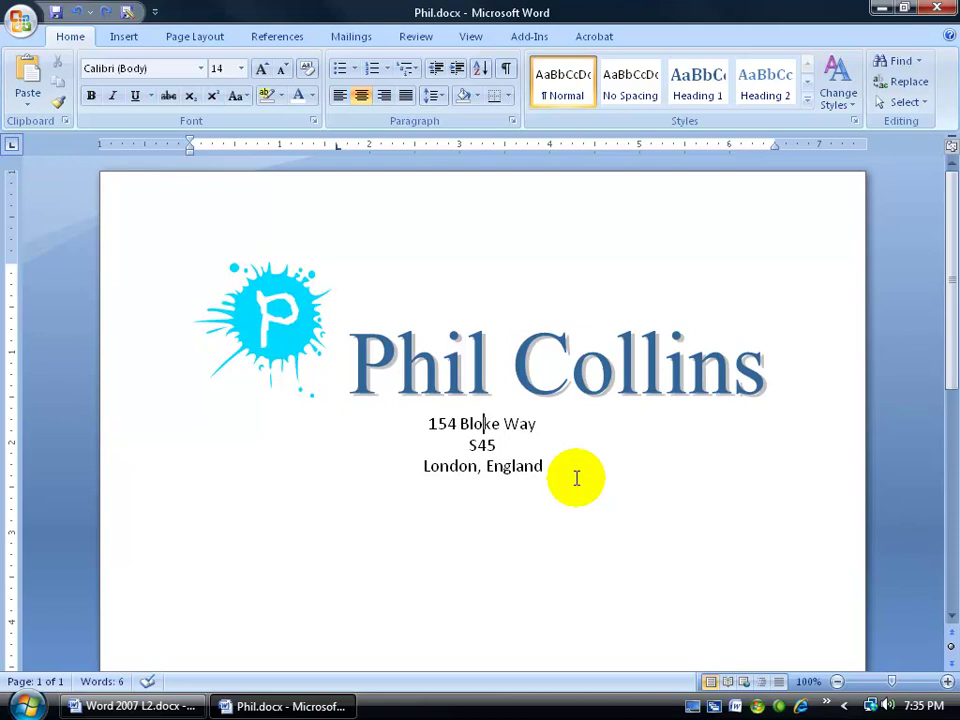
pyautogui.moveTo(580, 466); pyautogui.dragTo(265, 336)
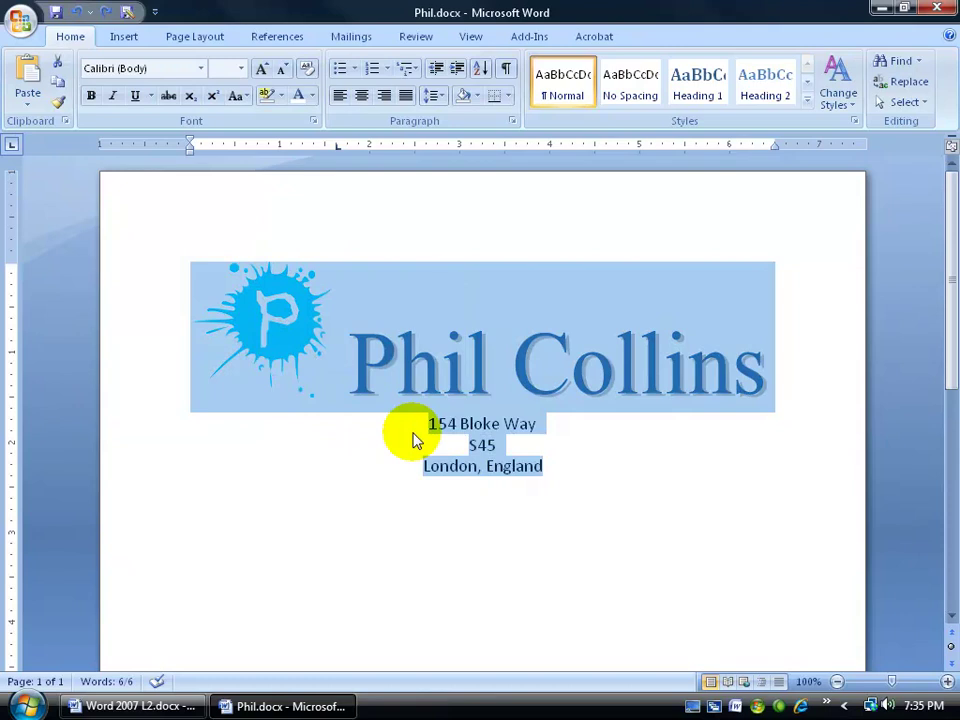
# Select all content, including the blank line below the address, and show the Insert ribbon
pyautogui.click(461, 479)
pyautogui.click(366, 515)
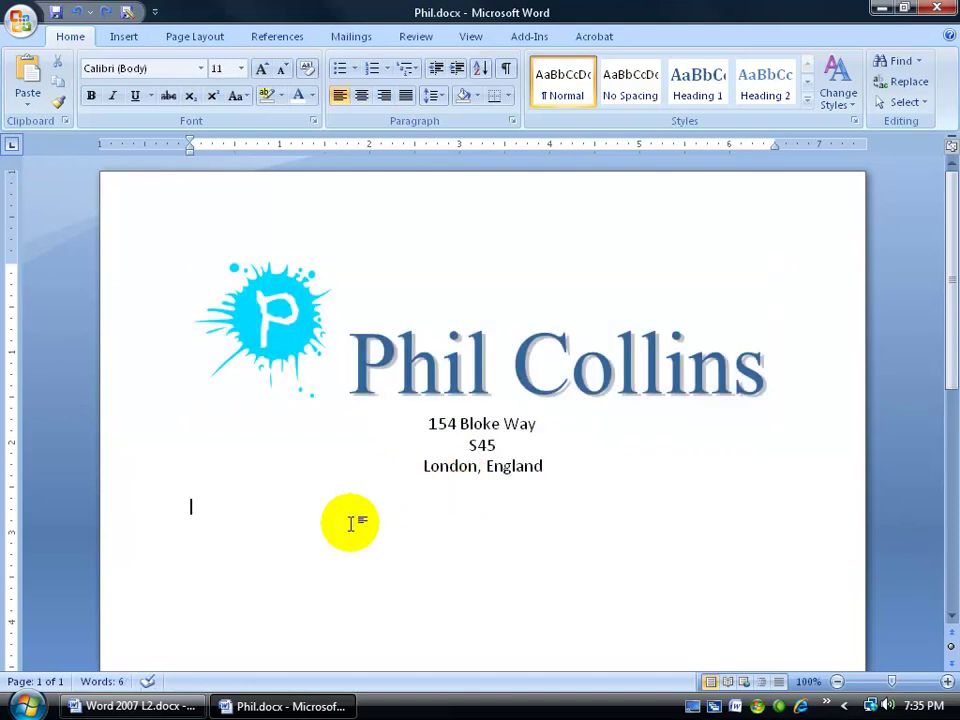
pyautogui.hotkey('ctrl', 'a')
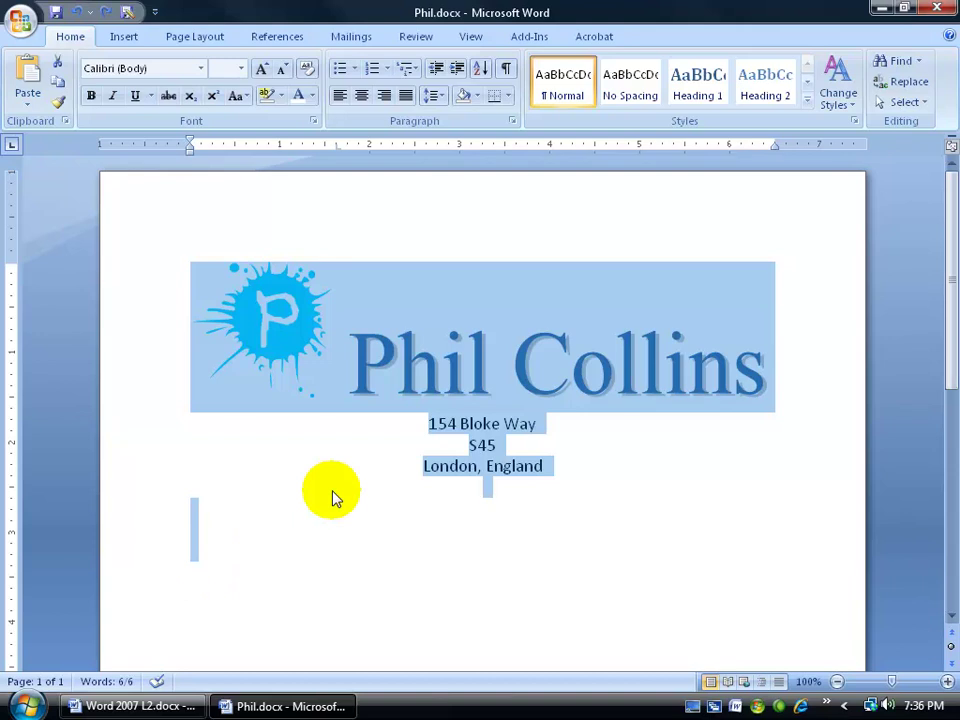
pyautogui.click(124, 40)
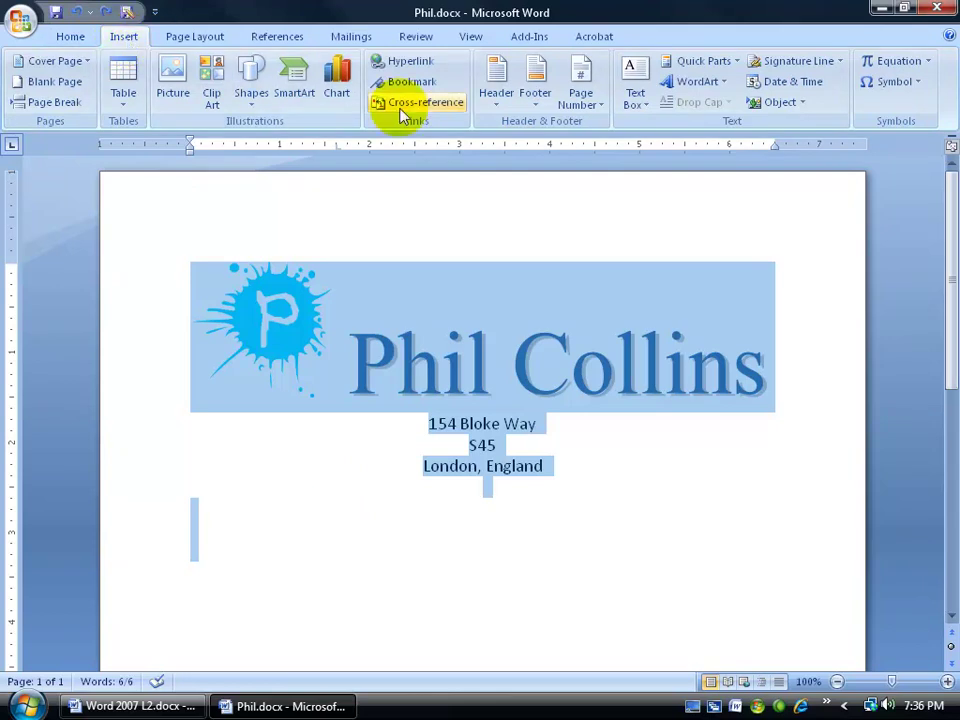
# Choose Save Selection to Quick Part Gallery from the Quick Parts menu
pyautogui.click(729, 62)
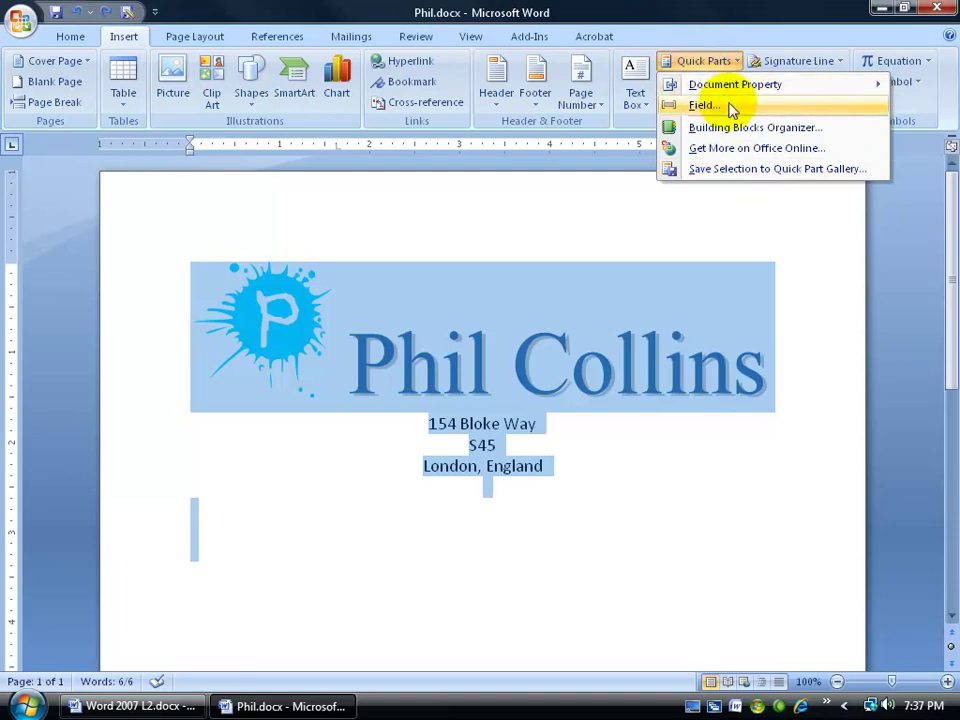
pyautogui.click(731, 170)
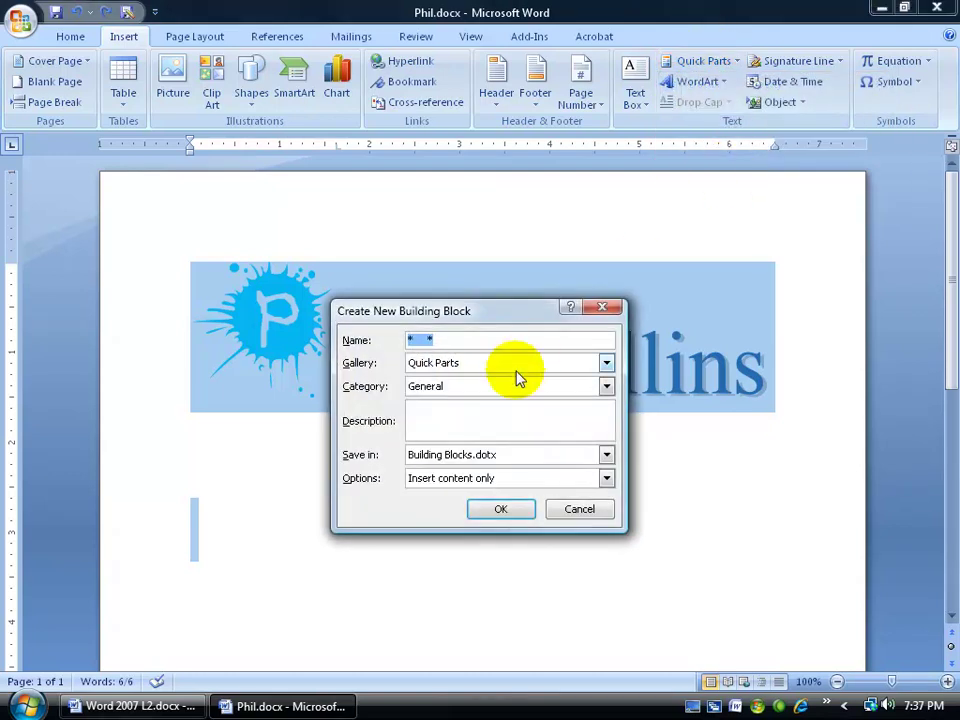
# Name the building block 'Phil Collins Header' and keep Quick Parts as its gallery
pyautogui.write('Phil Collins Header')
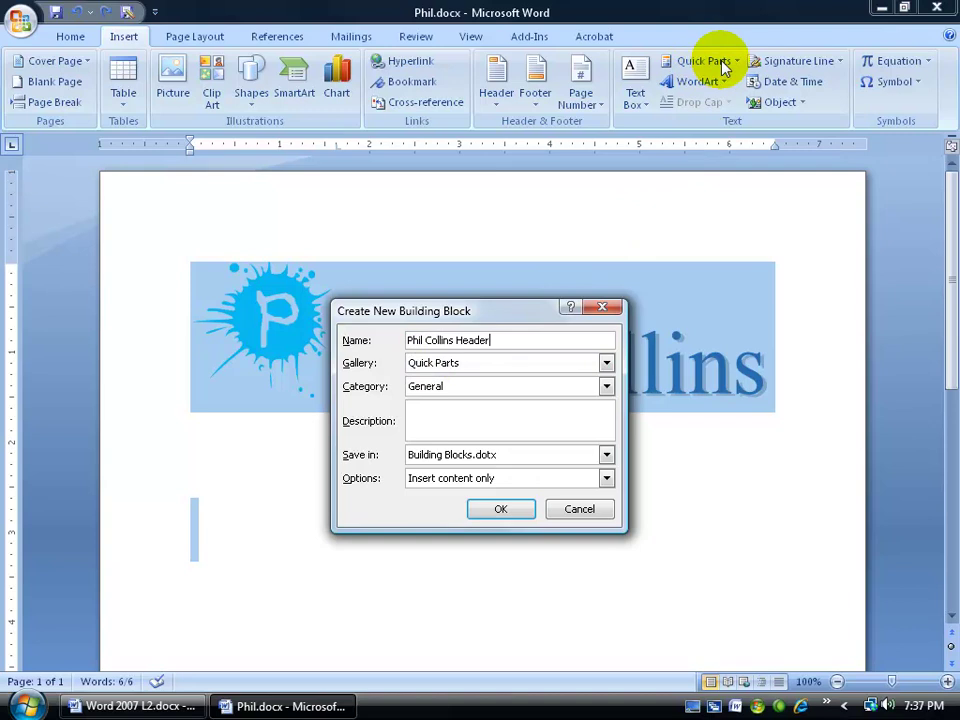
pyautogui.click(606, 364)
pyautogui.moveTo(614, 407); pyautogui.dragTo(611, 422)
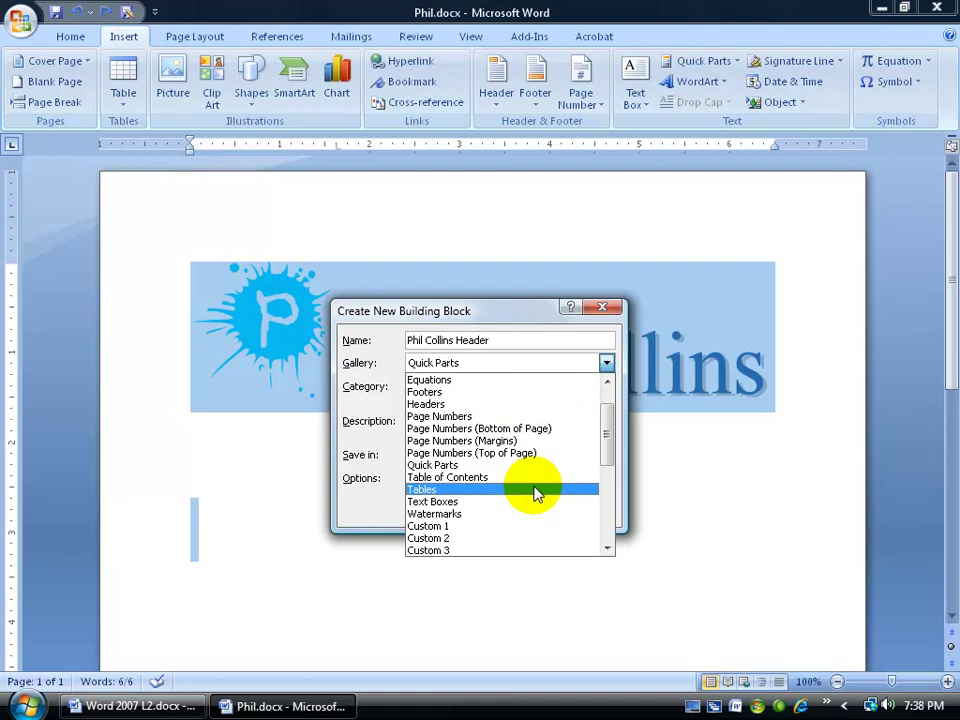
pyautogui.moveTo(605, 443)
pyautogui.mouseDown()
pyautogui.moveTo(608, 514)
pyautogui.moveTo(605, 420)
pyautogui.mouseUp()
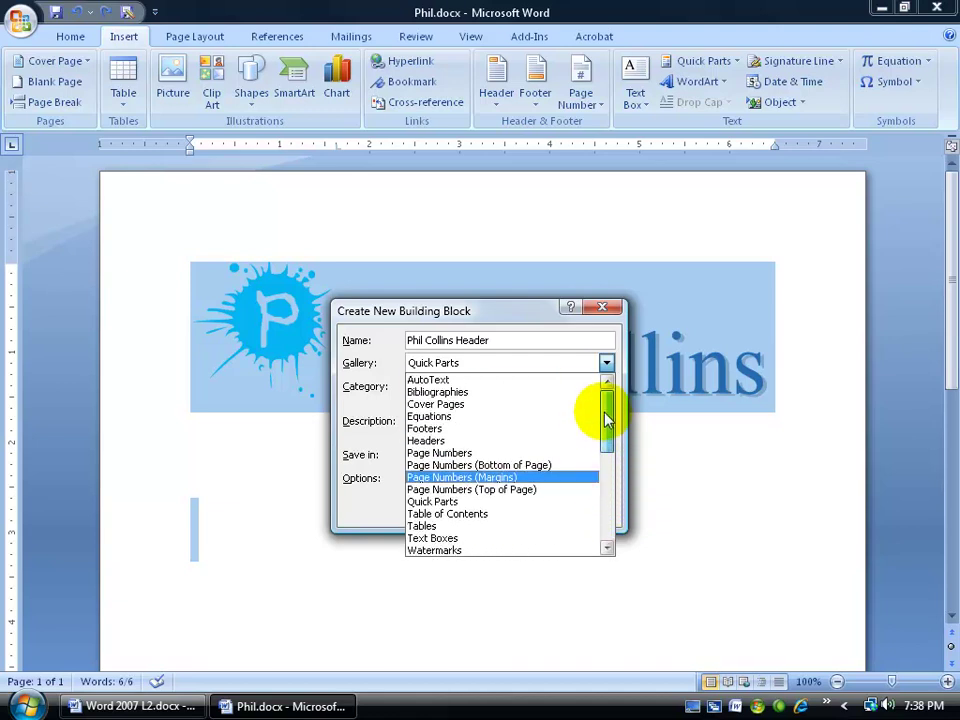
pyautogui.click(497, 501)
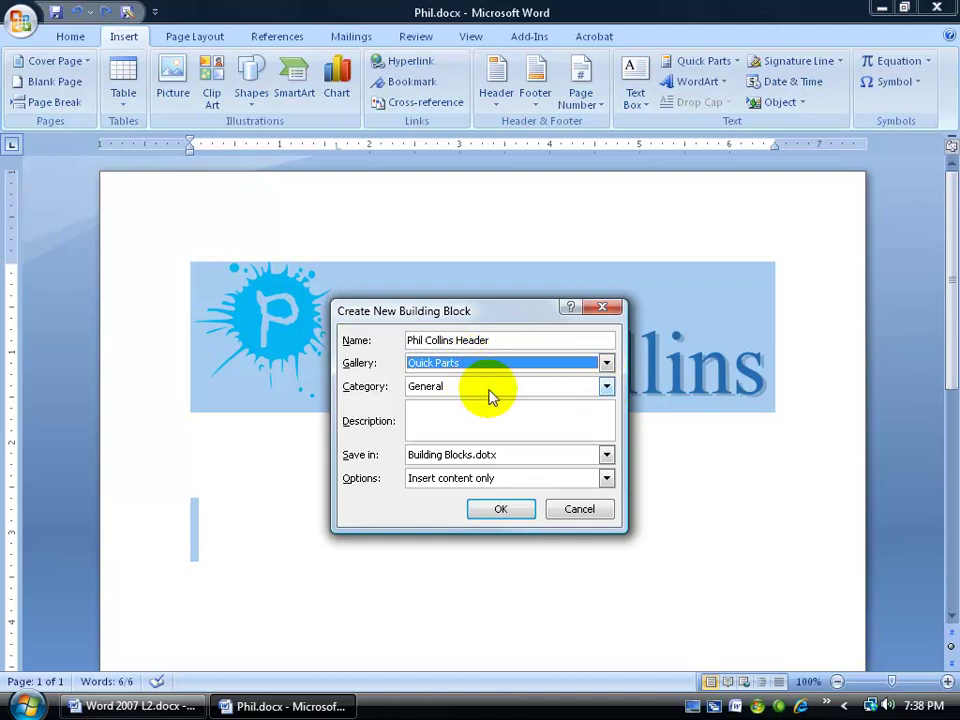
# Create a new category named 'PC Headers' for the building block
pyautogui.click(606, 386)
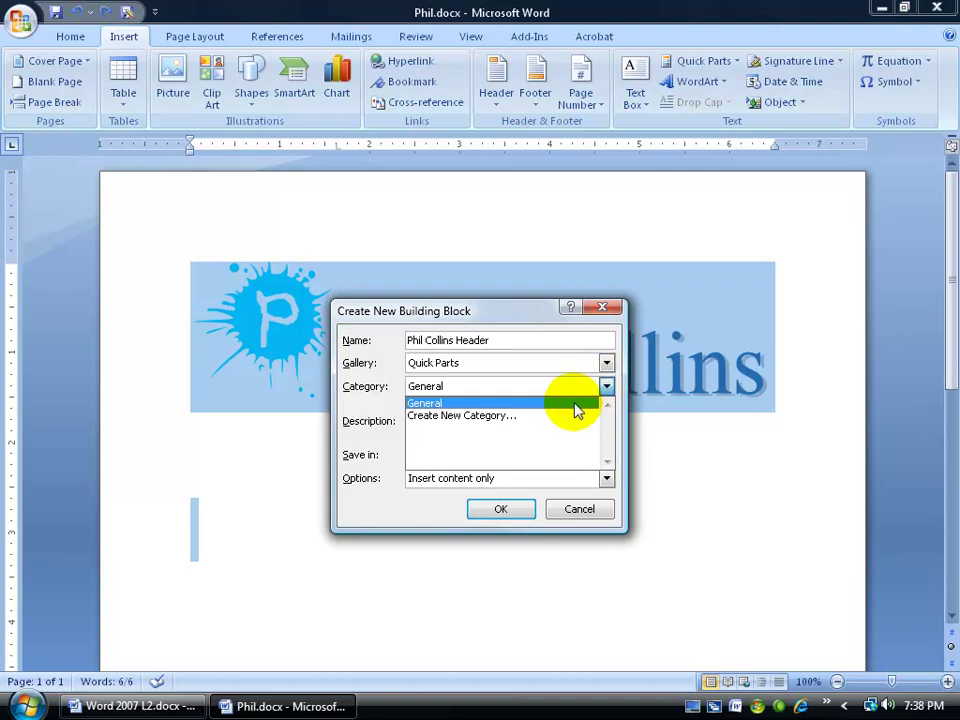
pyautogui.click(563, 415)
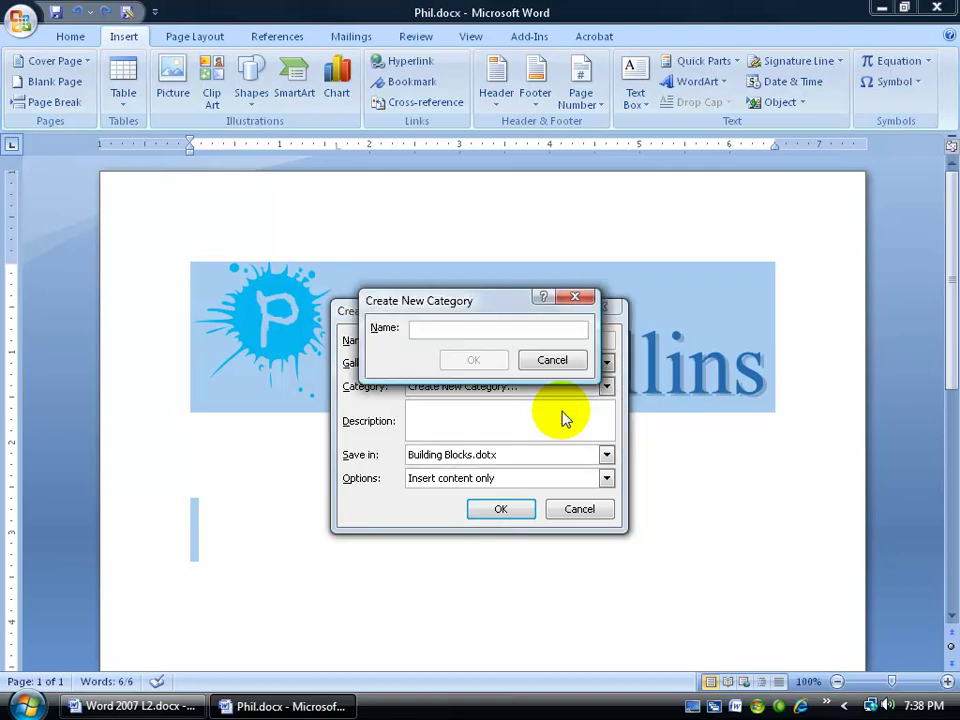
pyautogui.write('PC H')
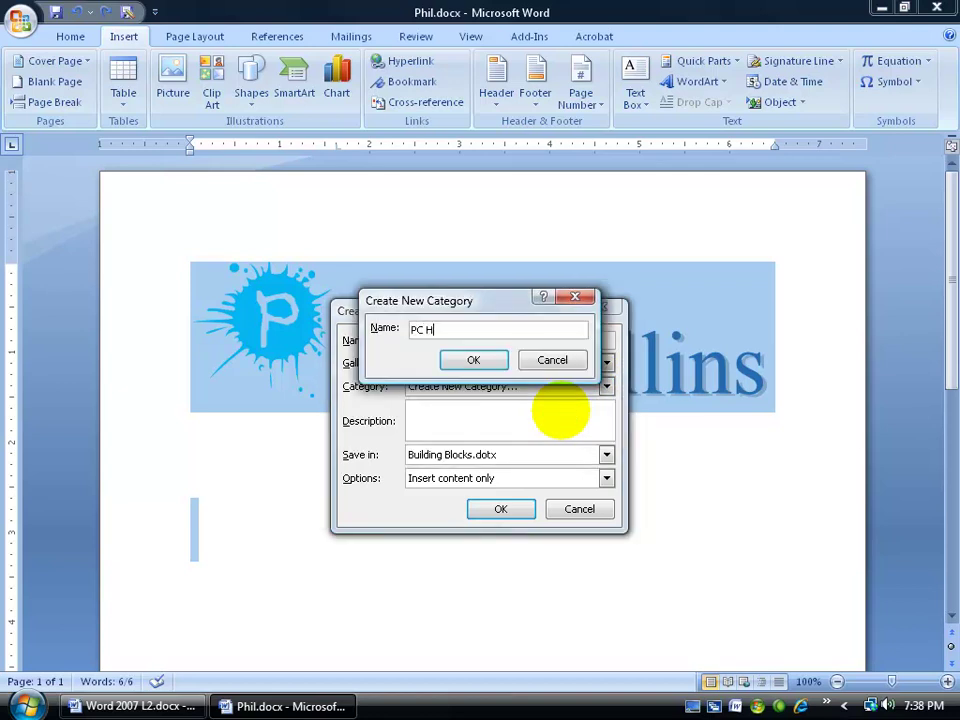
pyautogui.write('eaders')
pyautogui.click(487, 363)
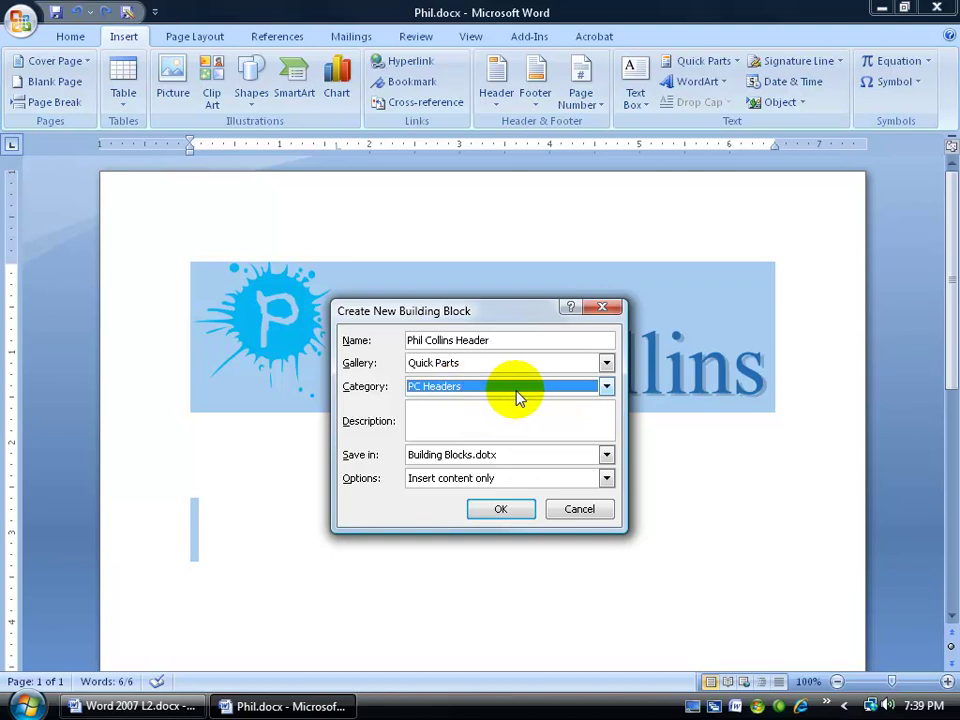
pyautogui.click(606, 388)
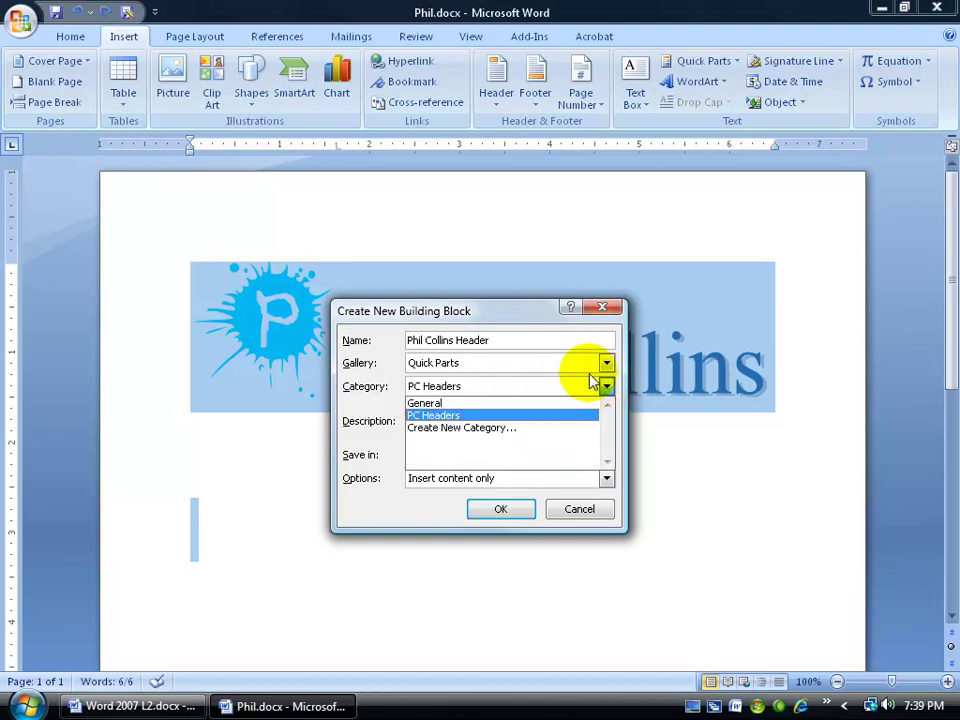
pyautogui.click(603, 364)
# Switch the gallery to Custom 1, leaving the category at General
pyautogui.click(600, 366)
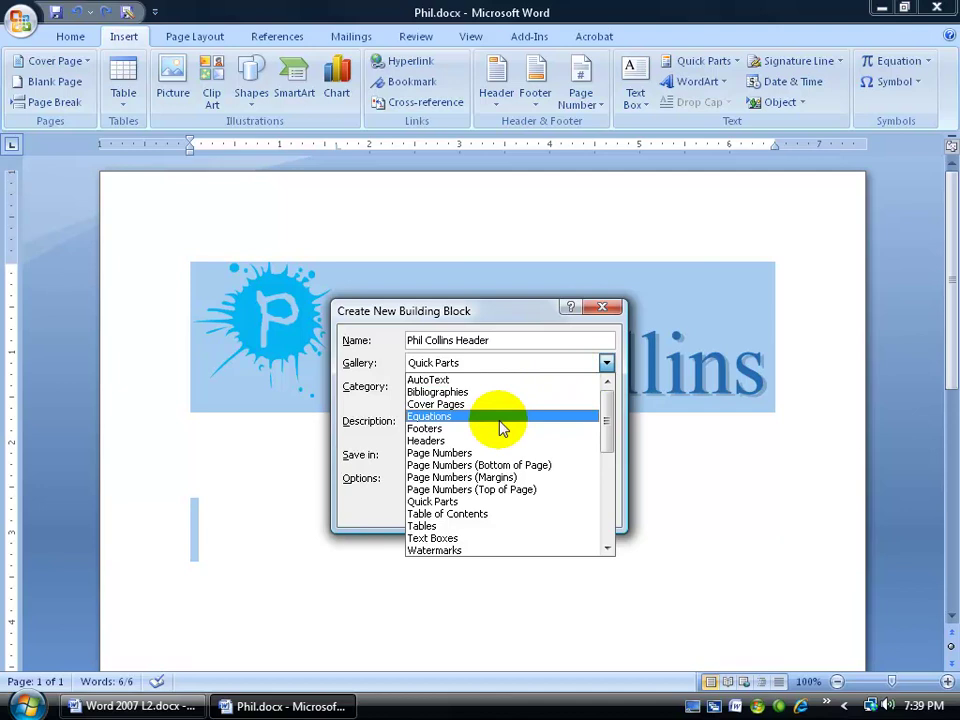
pyautogui.moveTo(615, 424); pyautogui.dragTo(609, 454)
pyautogui.click(540, 456)
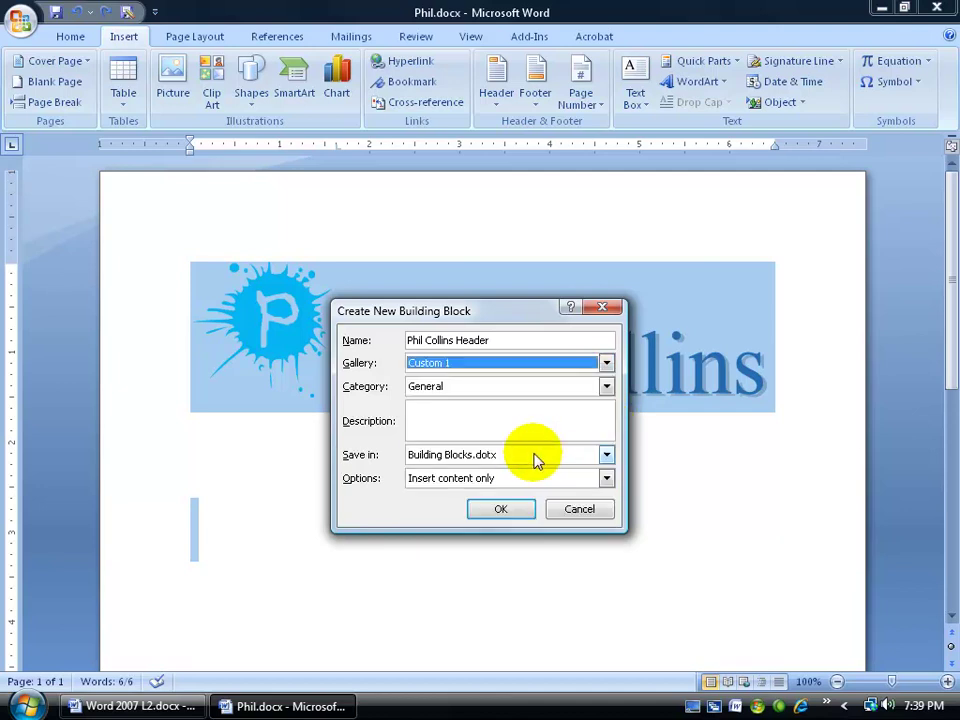
pyautogui.click(531, 388)
pyautogui.click(480, 392)
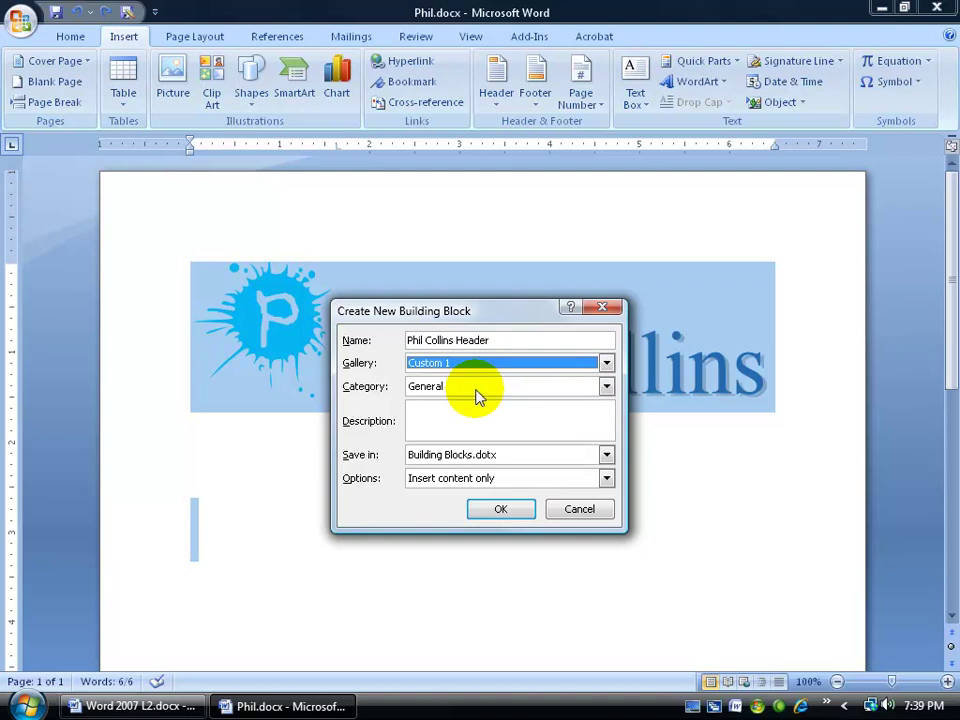
pyautogui.click(605, 388)
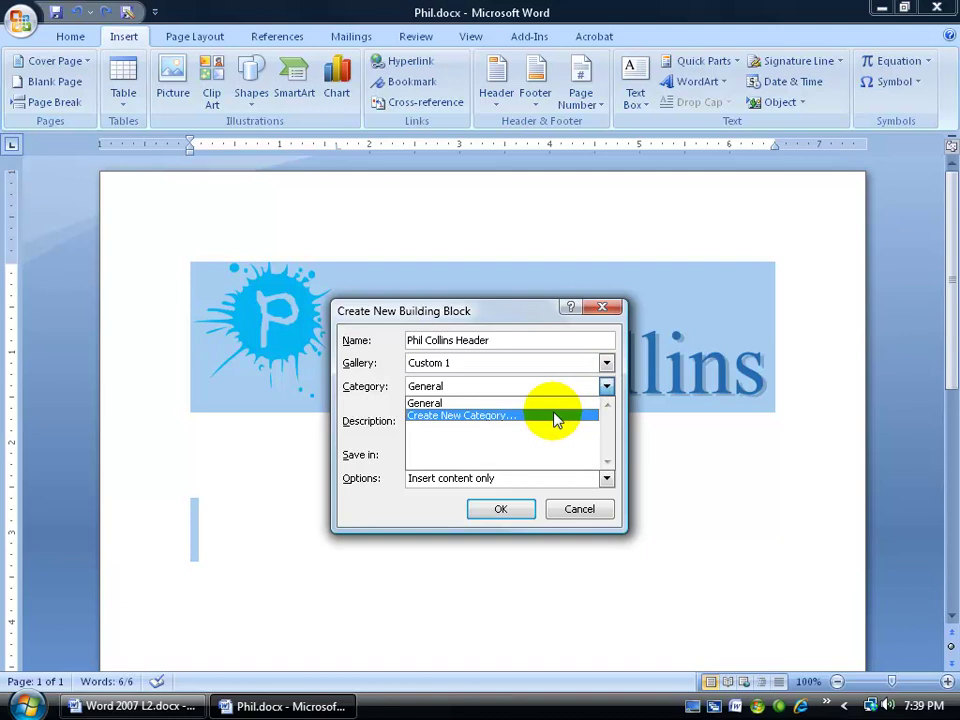
pyautogui.click(601, 364)
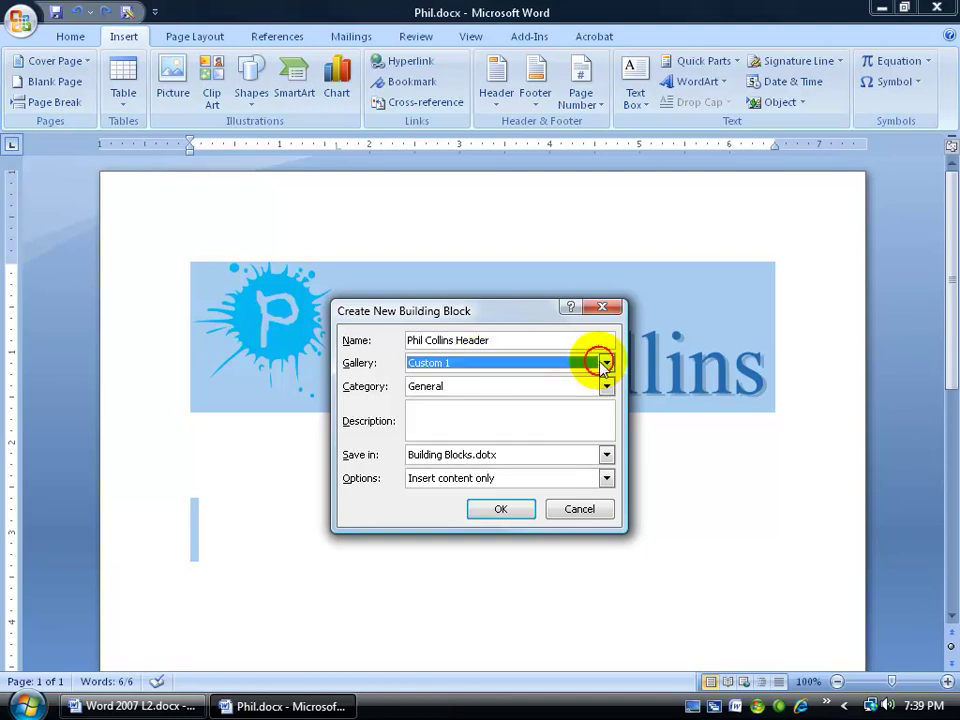
# Set the gallery back to Quick Parts and apply a new 'PC Headers' category
pyautogui.click(607, 364)
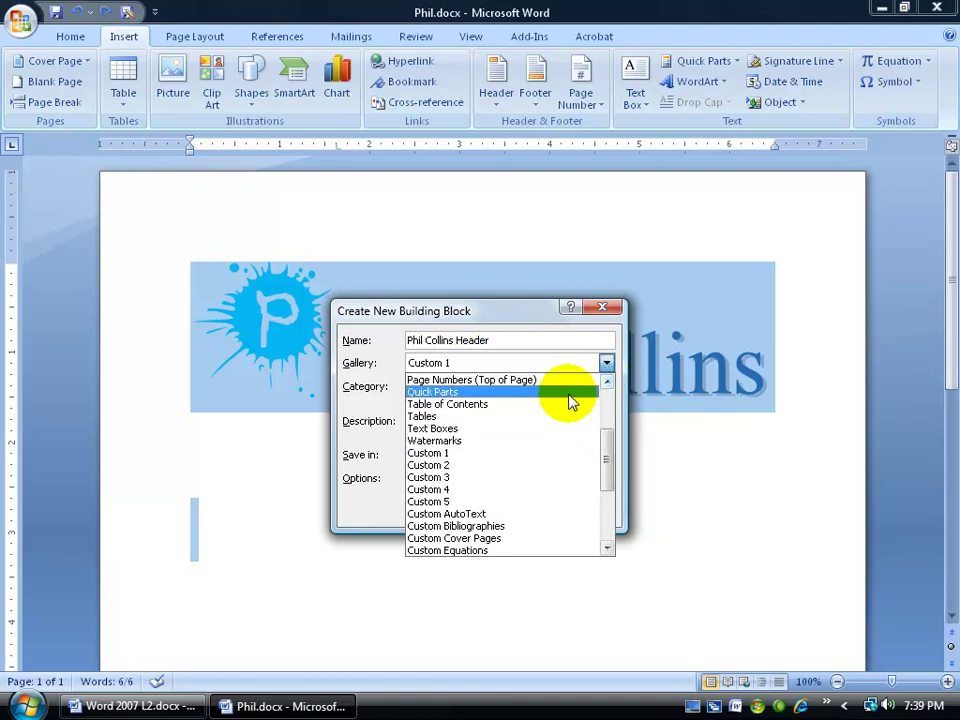
pyautogui.click(568, 392)
pyautogui.click(606, 386)
pyautogui.click(568, 411)
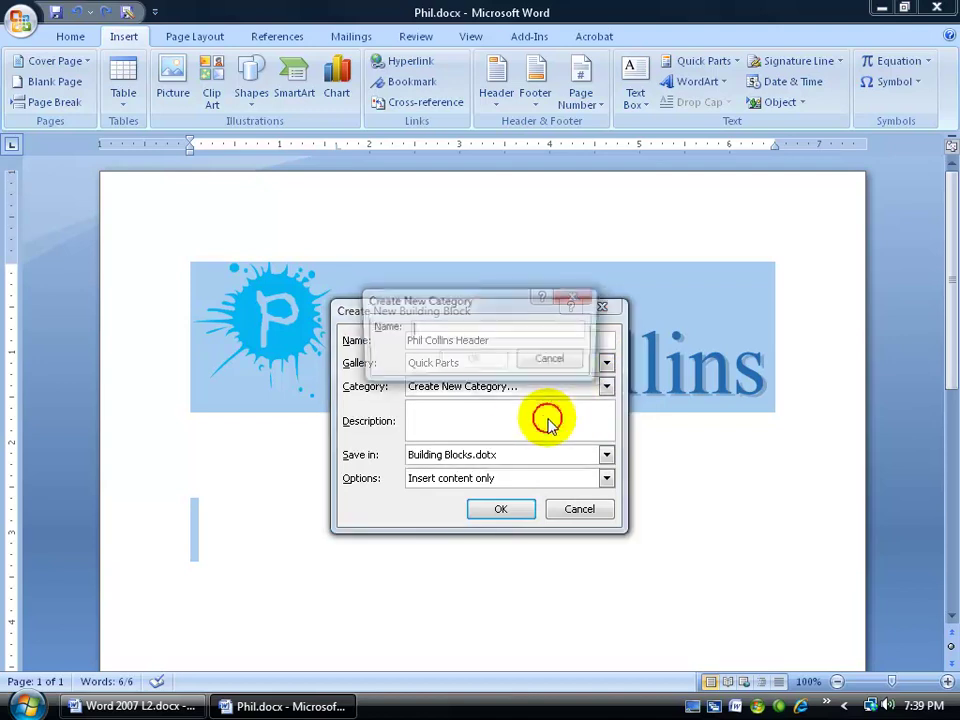
pyautogui.write('PC')
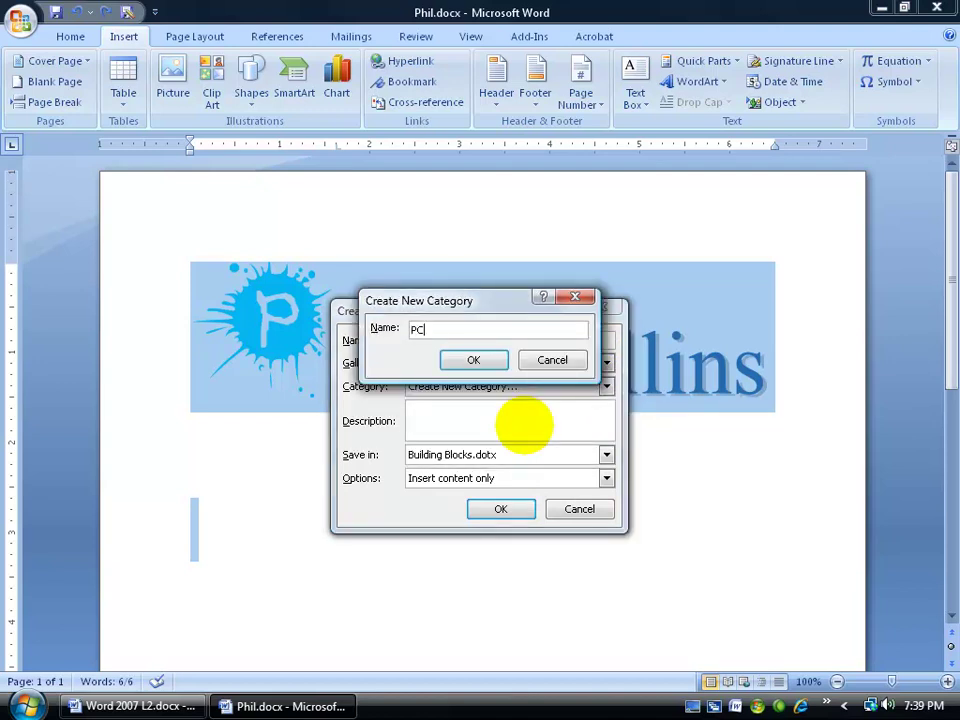
pyautogui.write(' Headers')
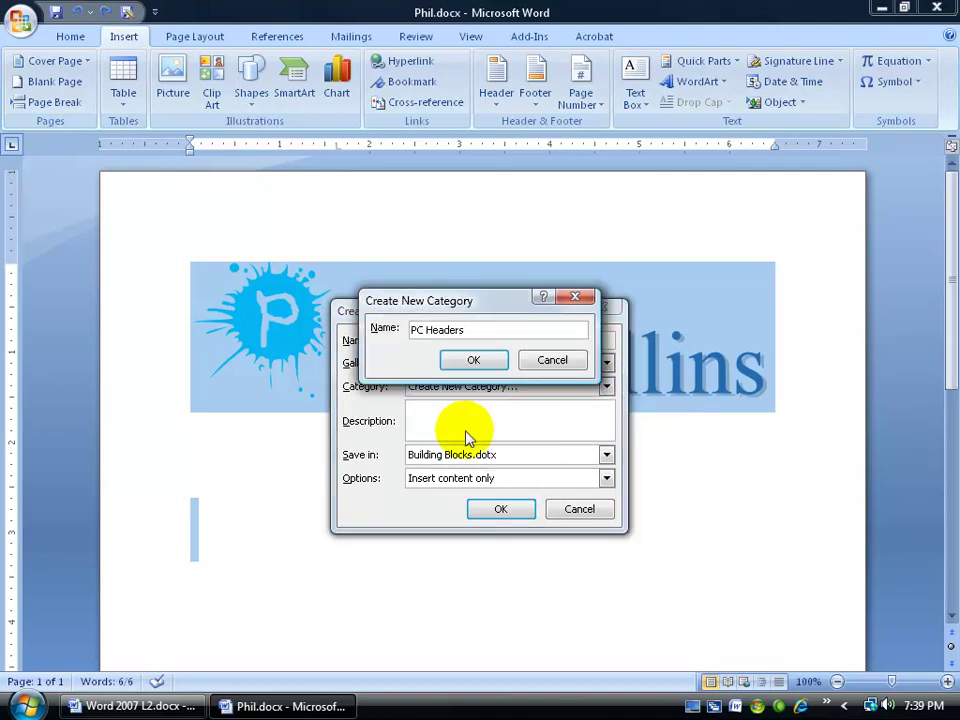
pyautogui.click(470, 358)
pyautogui.click(440, 411)
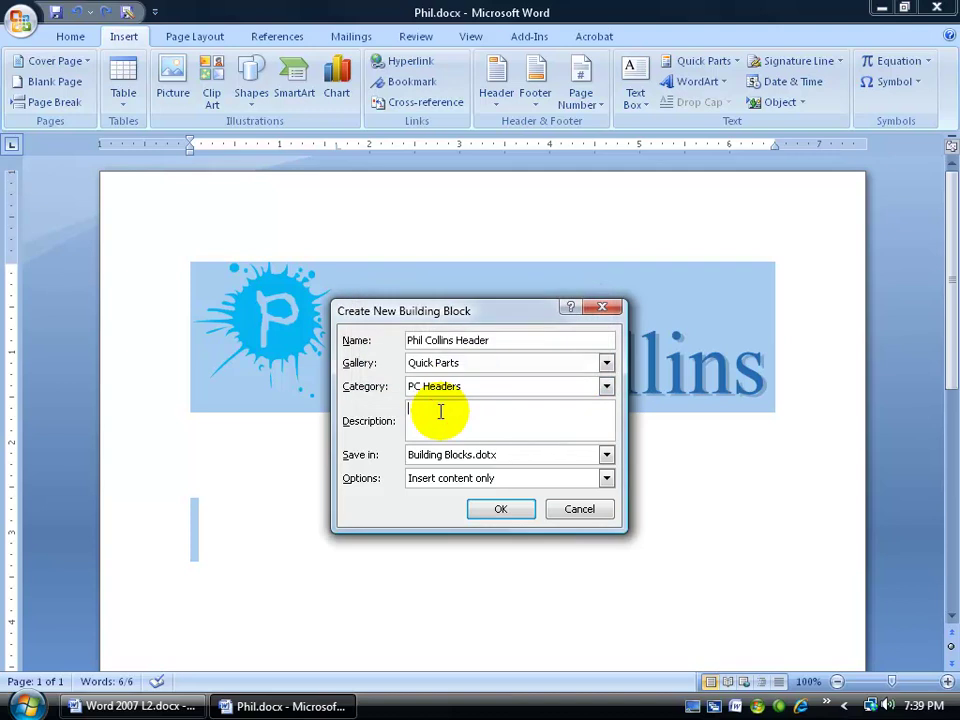
# Save the Phil Collins Header building block and open Collins.docx from Recent Documents
pyautogui.click(493, 510)
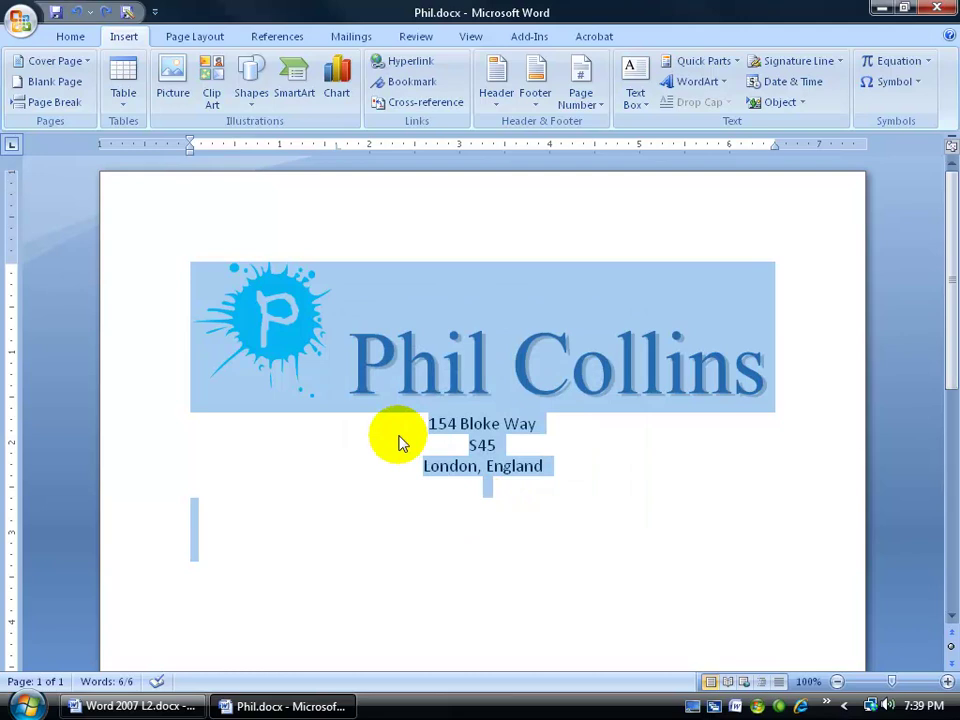
pyautogui.click(21, 22)
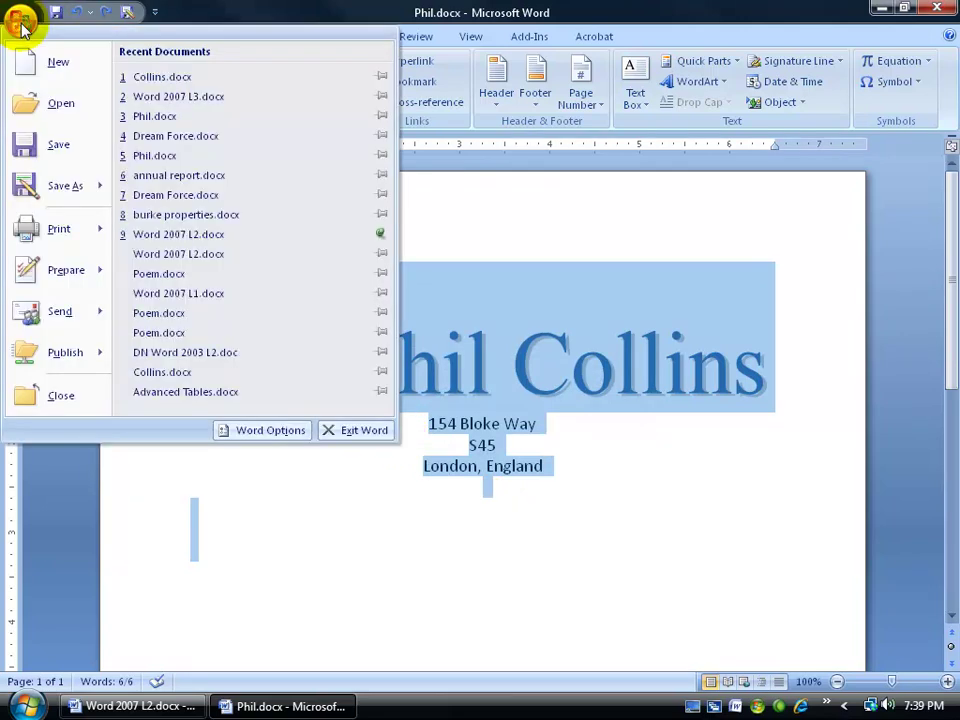
pyautogui.click(184, 77)
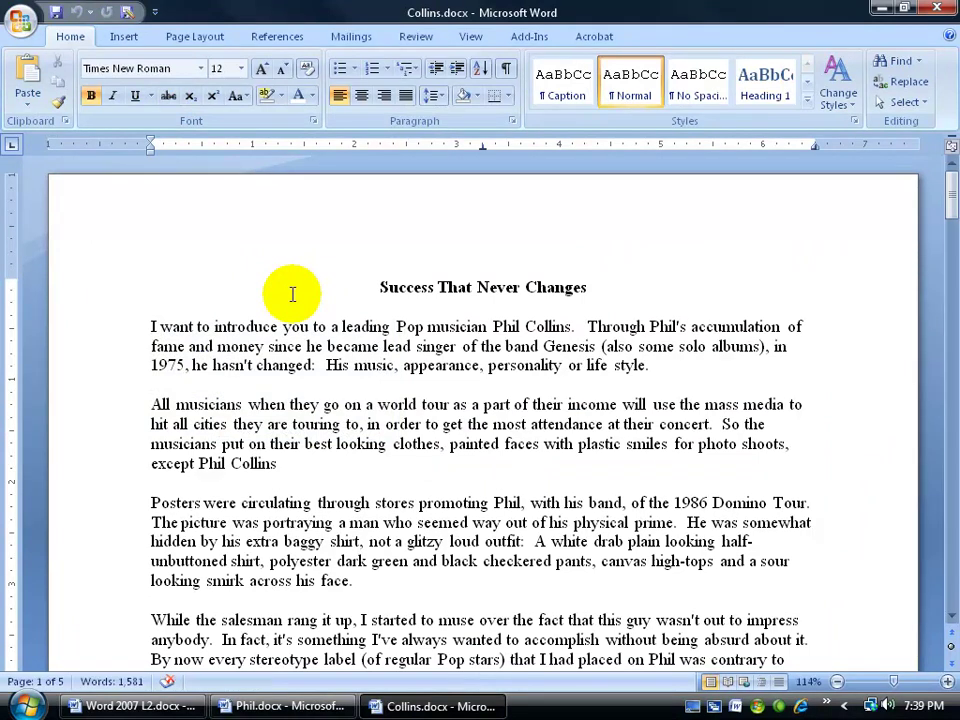
# Insert the Phil Collins Header Quick Part atop Collins.docx and select its splash logo
pyautogui.click(121, 40)
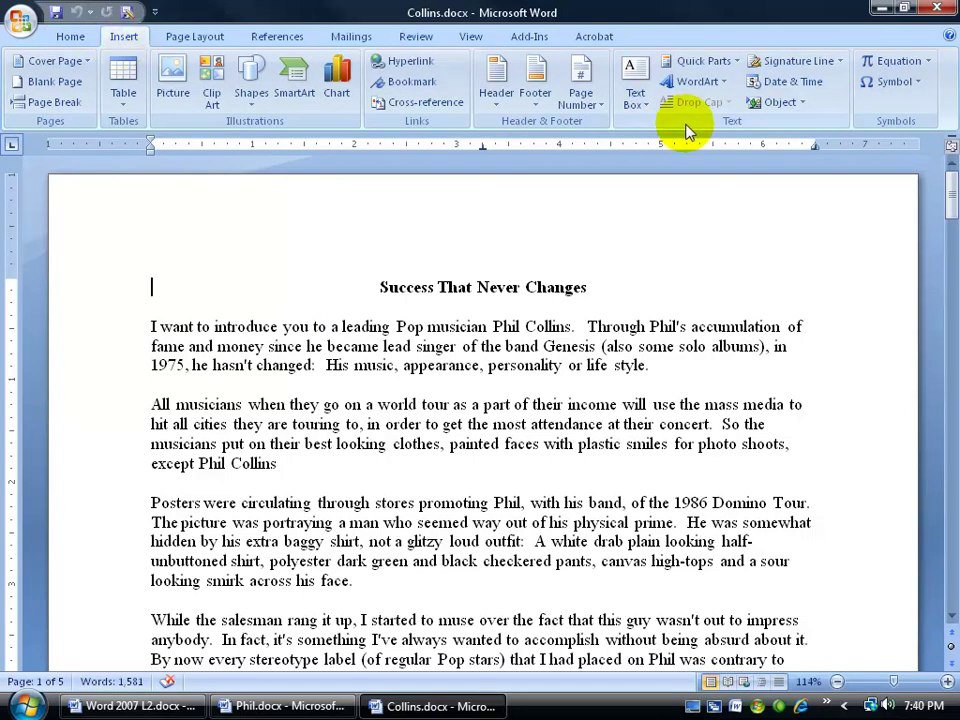
pyautogui.click(720, 63)
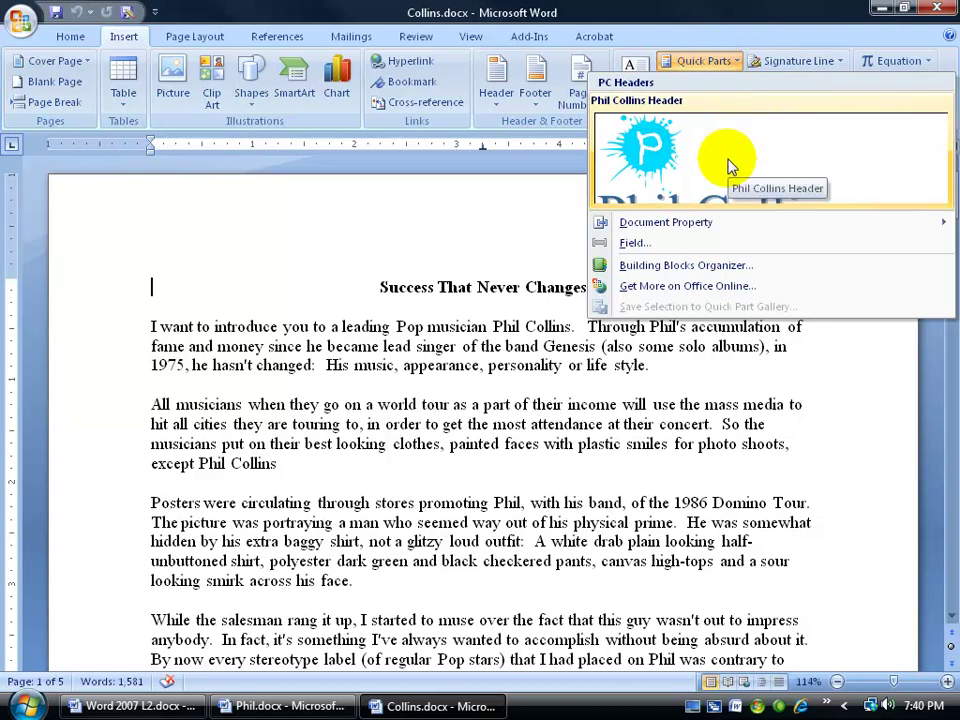
pyautogui.click(648, 165)
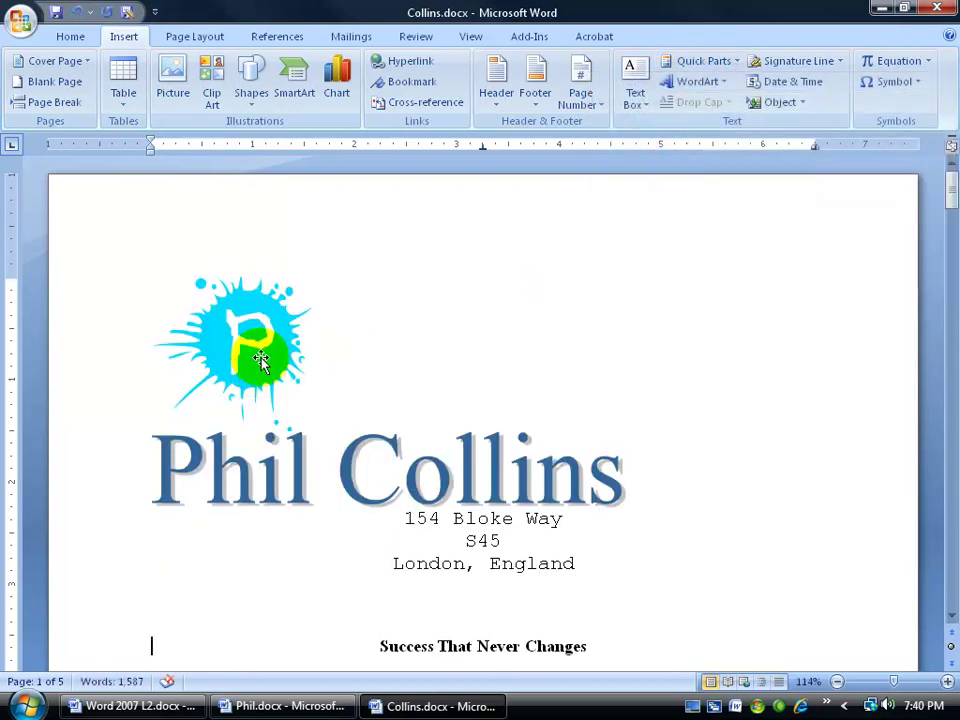
pyautogui.click(255, 362)
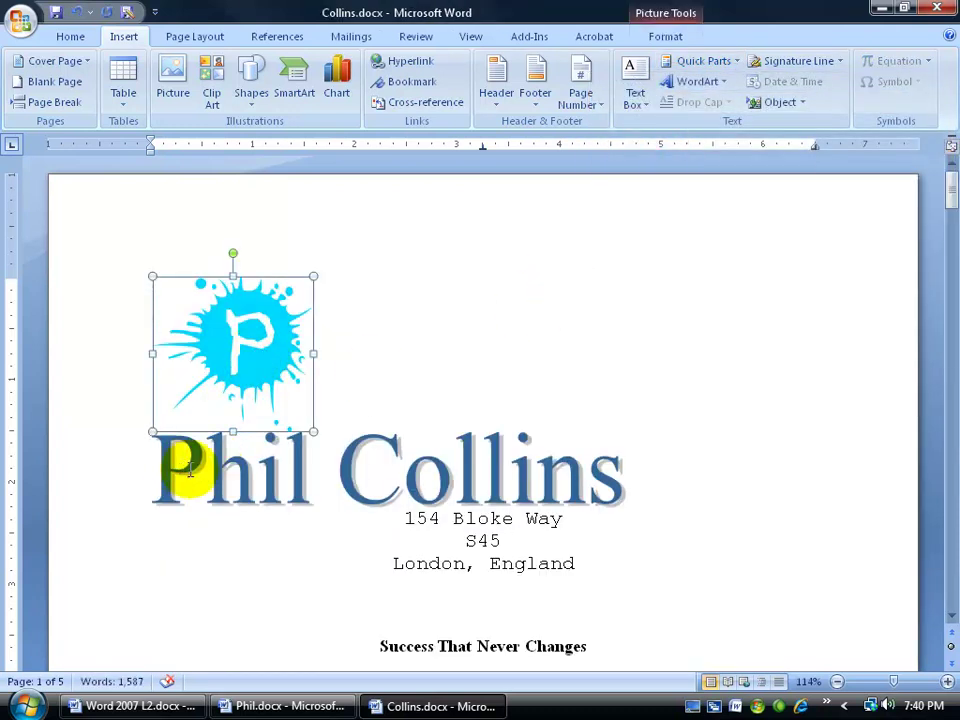
pyautogui.click(605, 465)
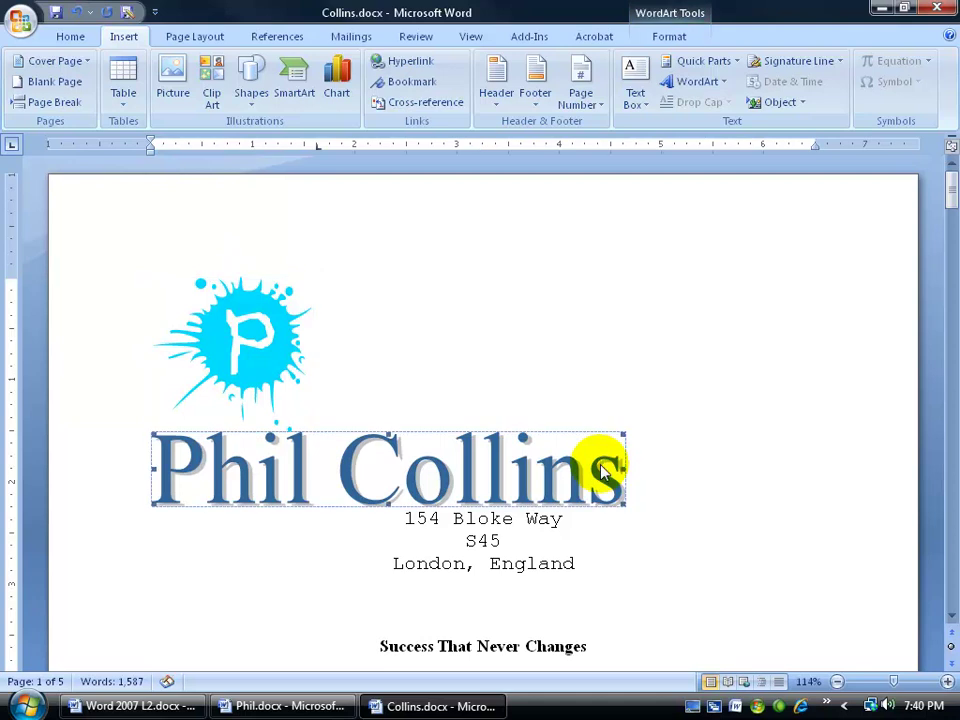
pyautogui.scroll(-2, 600, 463)
pyautogui.moveTo(499, 492); pyautogui.dragTo(497, 518)
pyautogui.click(497, 381)
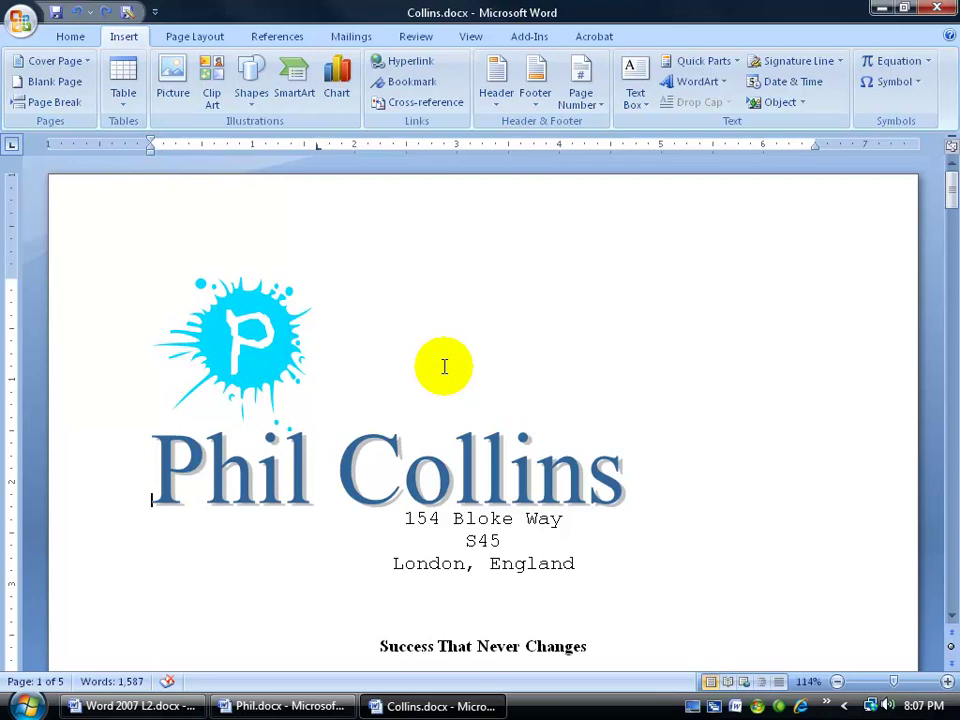
pyautogui.click(705, 62)
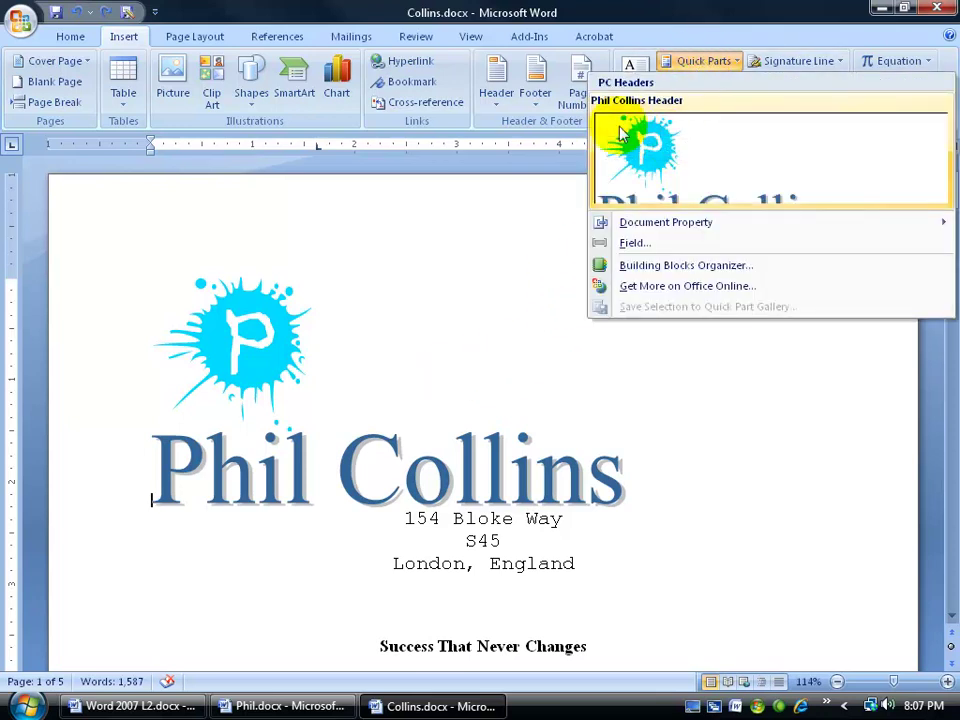
pyautogui.click(494, 84)
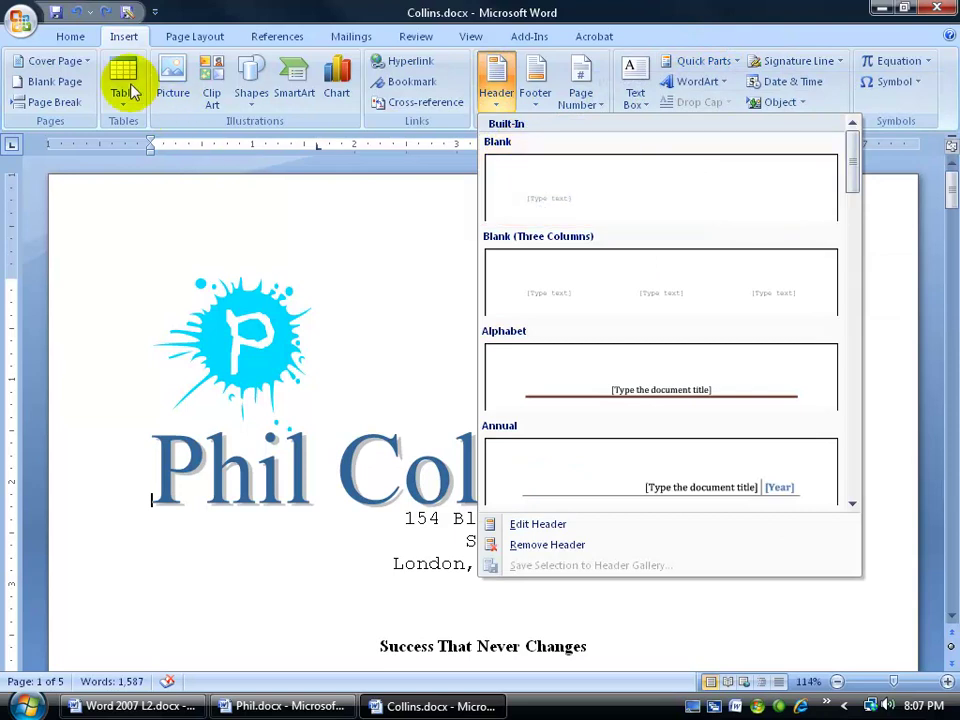
pyautogui.click(123, 77)
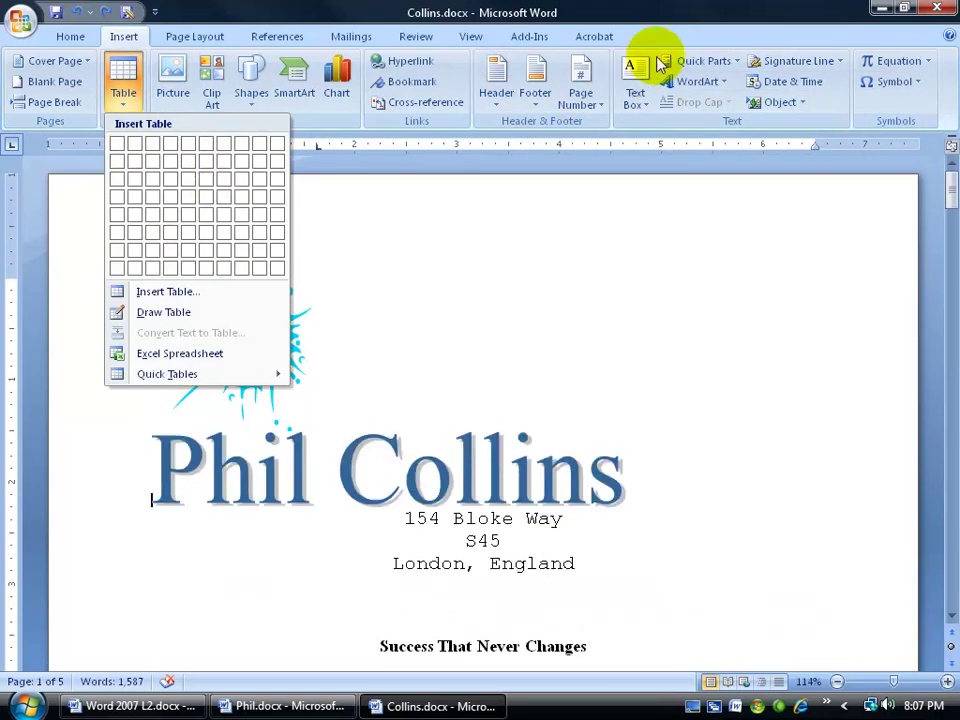
pyautogui.click(688, 28)
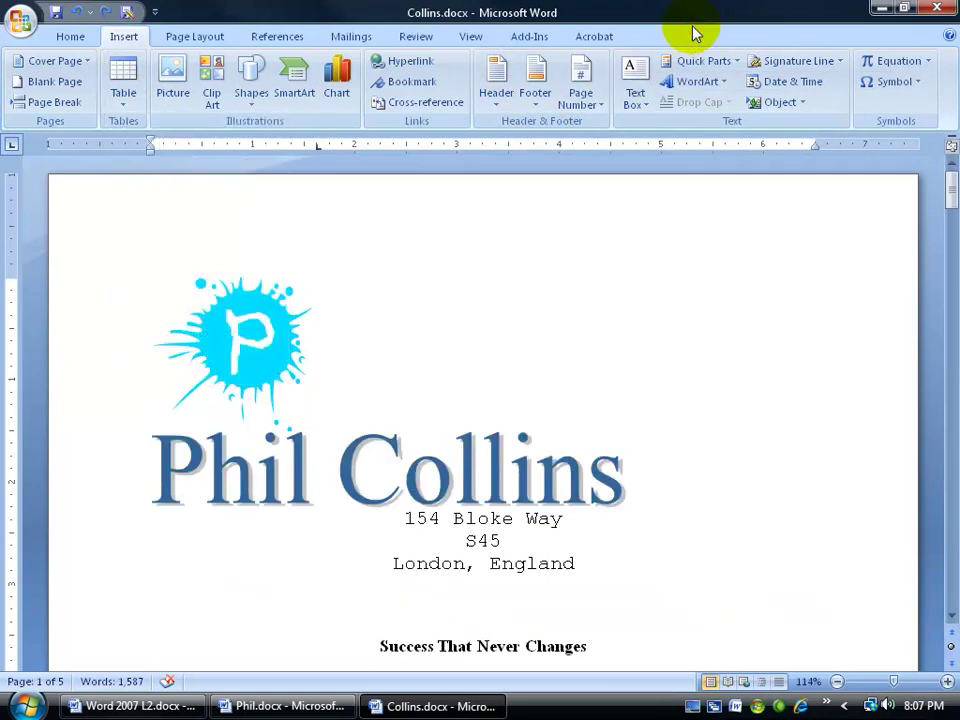
# In the Building Blocks Organizer, sort by gallery, category and name, then preview Phil Collins Header
pyautogui.click(721, 62)
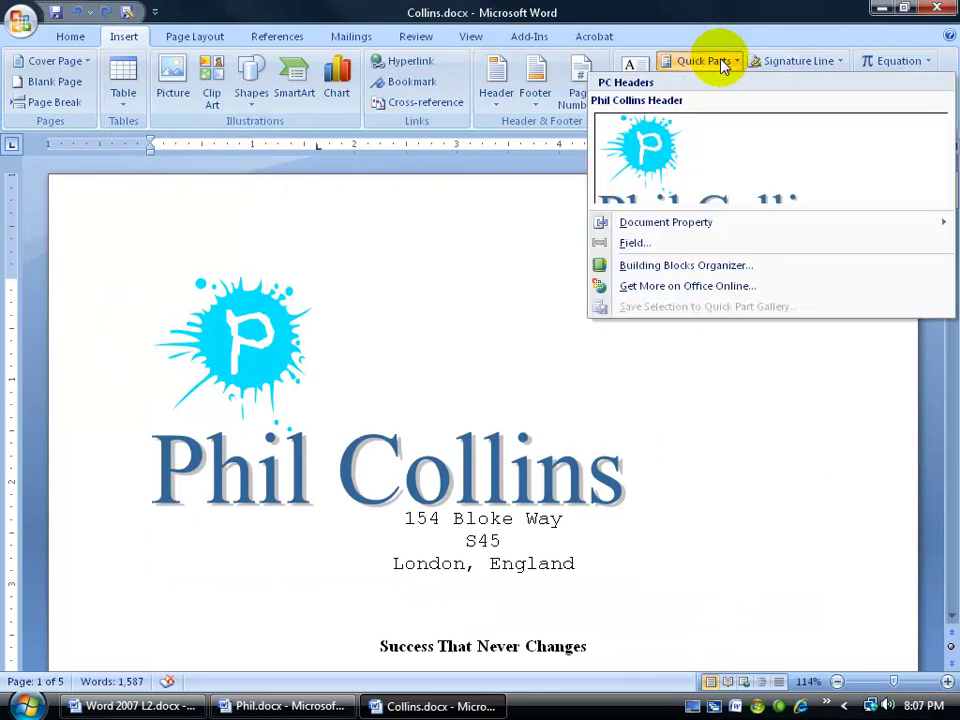
pyautogui.click(692, 268)
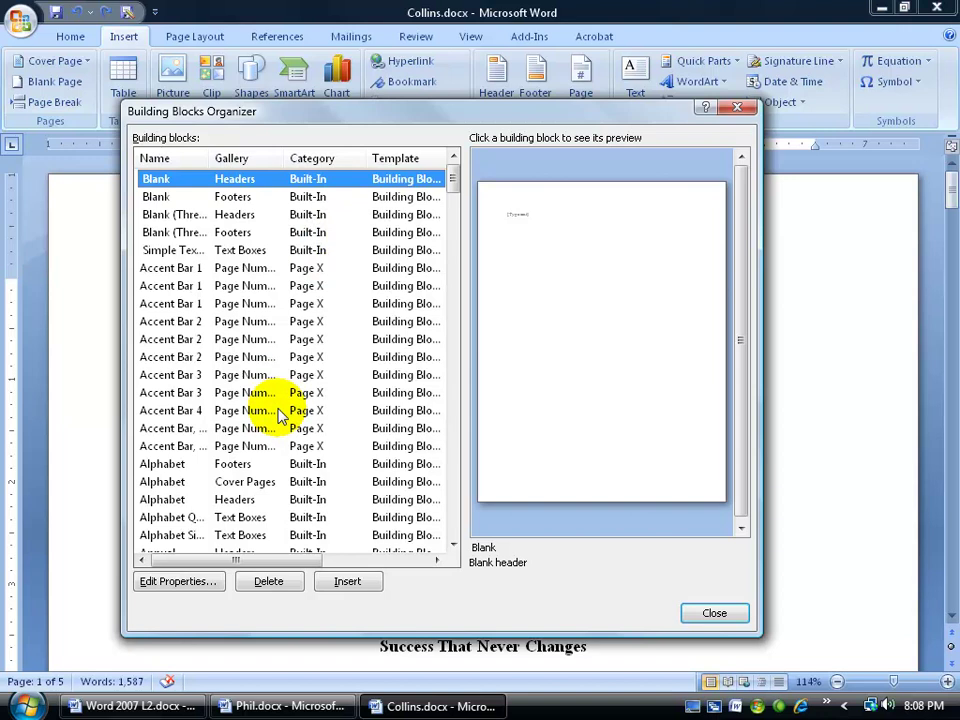
pyautogui.click(174, 162)
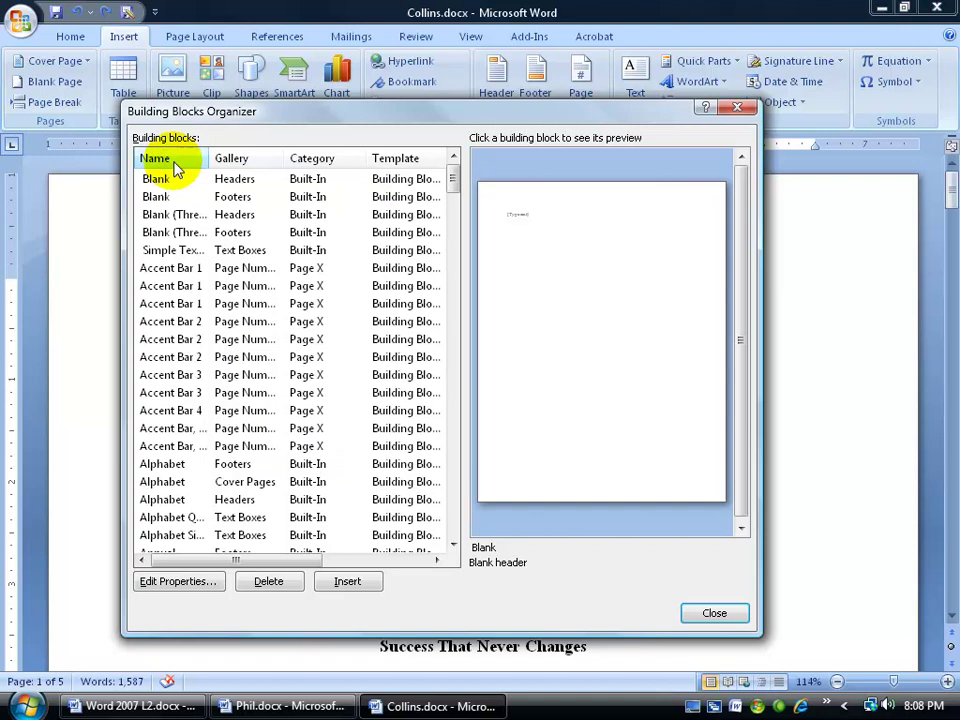
pyautogui.click(250, 160)
pyautogui.click(311, 158)
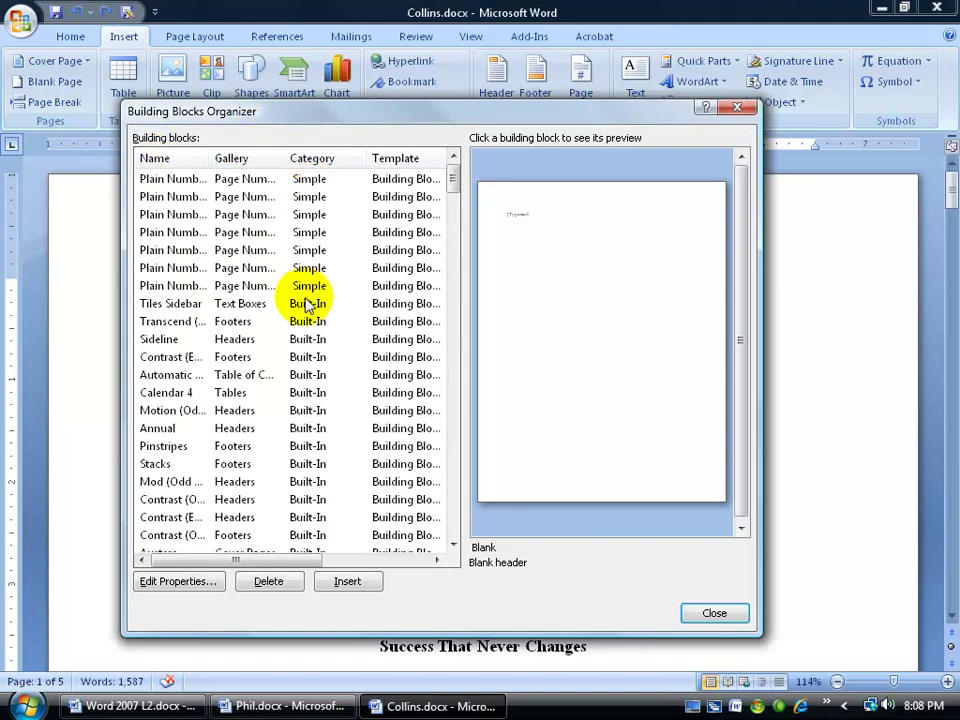
pyautogui.click(158, 160)
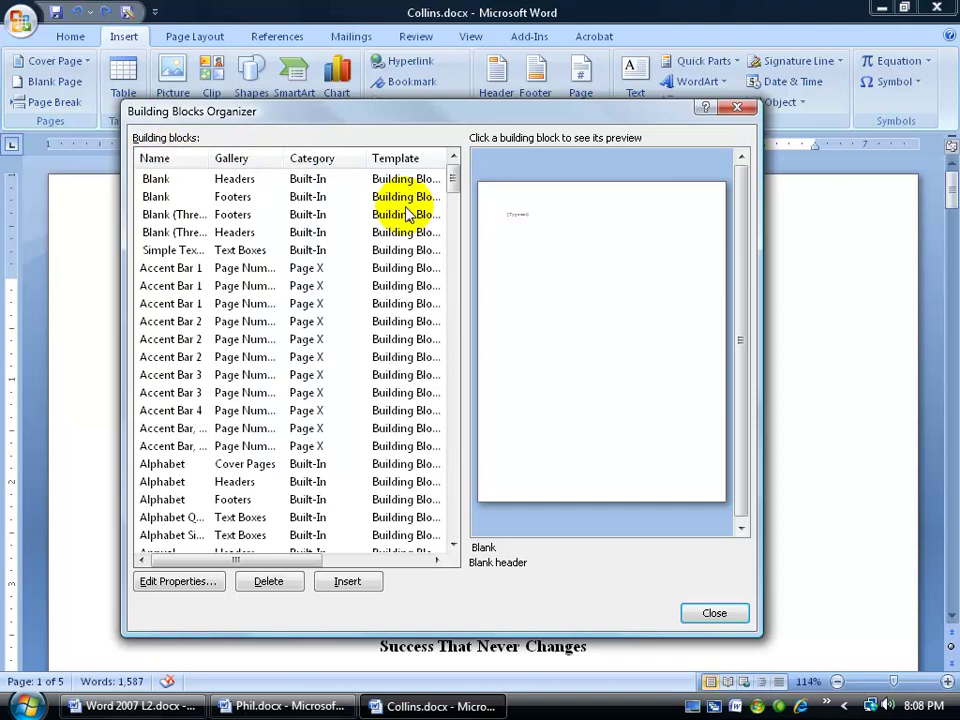
pyautogui.moveTo(453, 177); pyautogui.dragTo(446, 392)
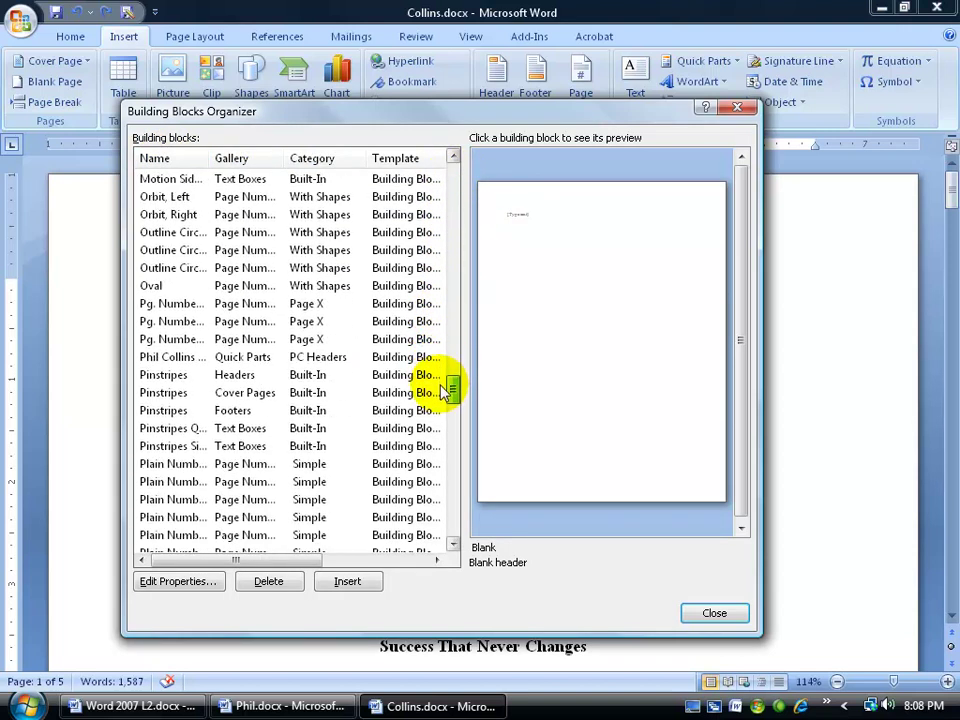
pyautogui.click(193, 358)
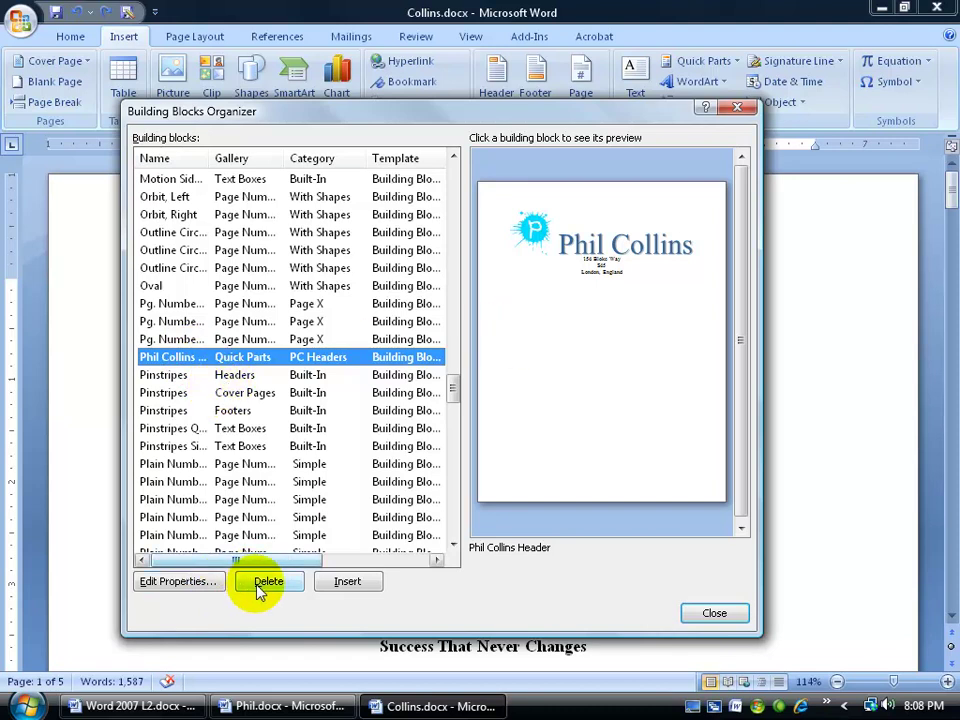
pyautogui.click(205, 588)
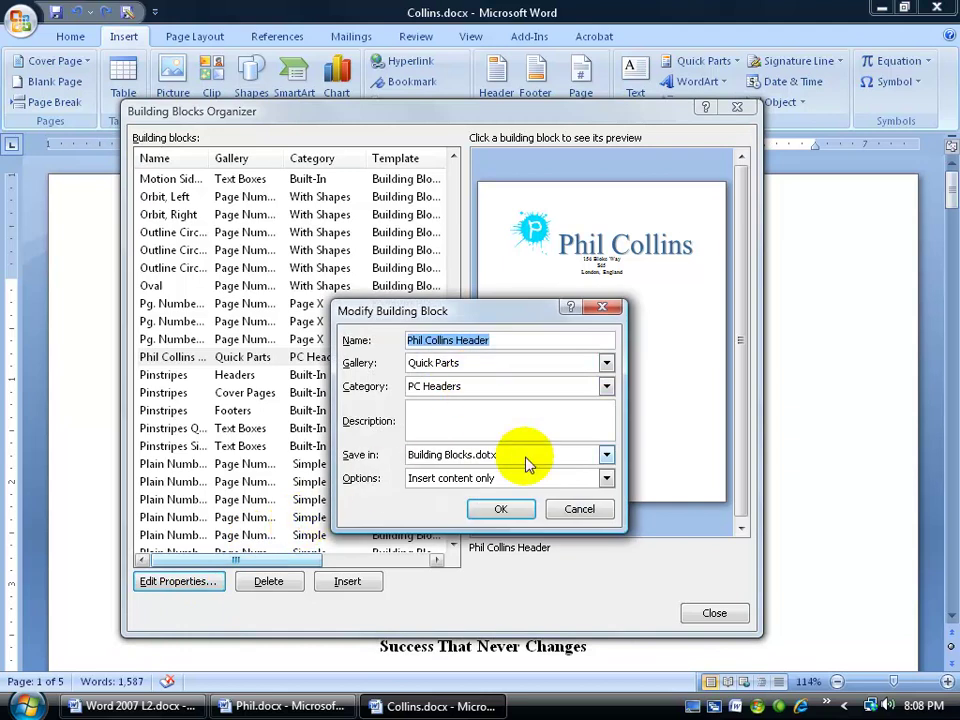
pyautogui.click(579, 509)
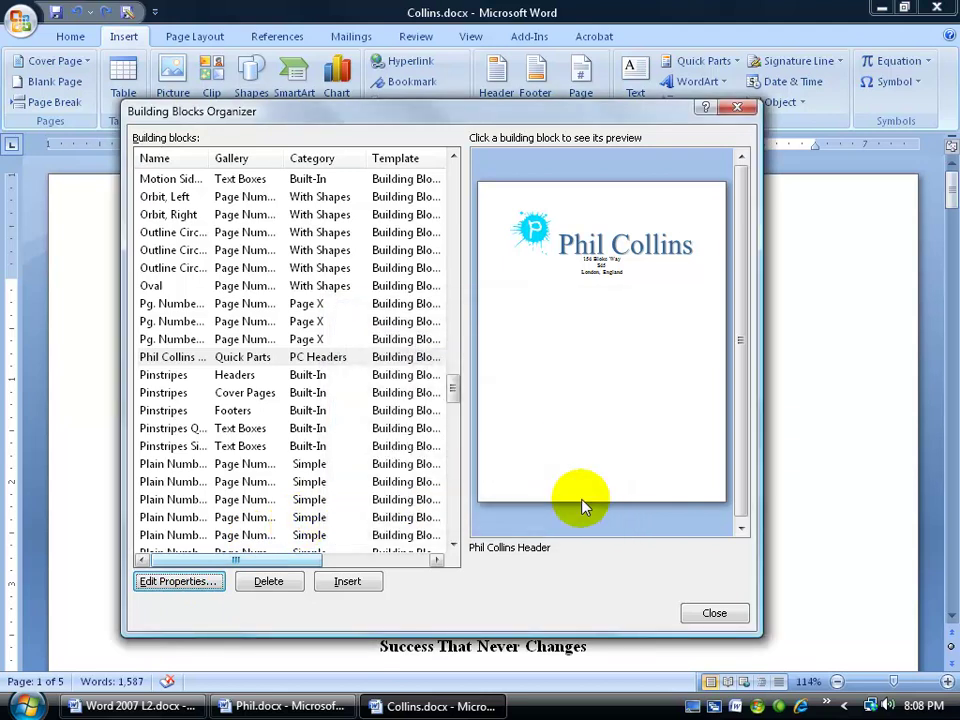
pyautogui.click(718, 616)
pyautogui.click(727, 63)
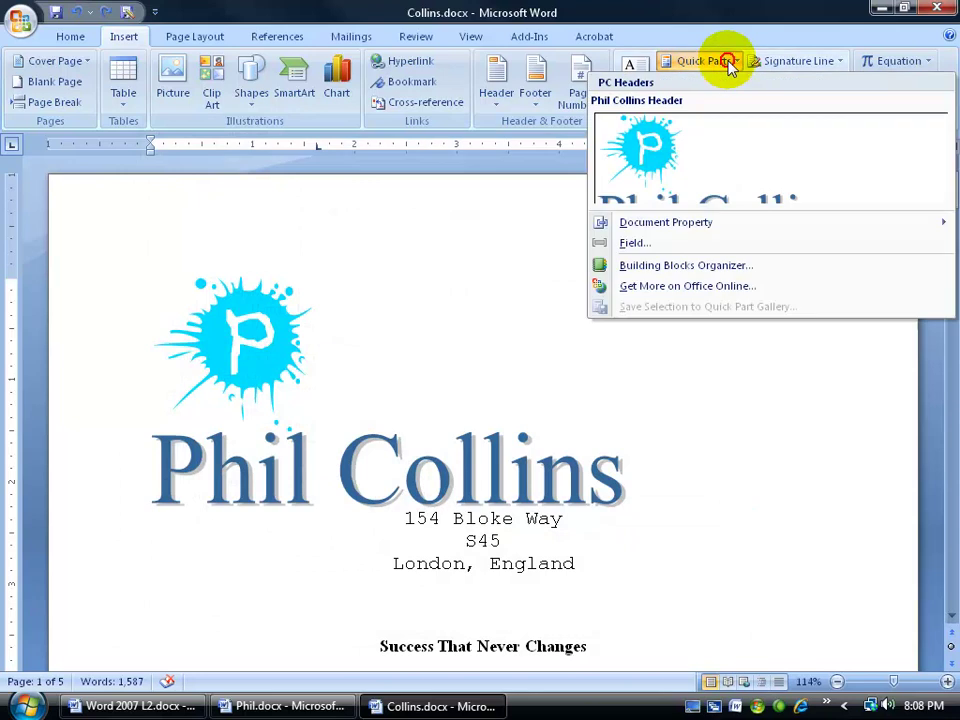
pyautogui.rightClick(710, 157)
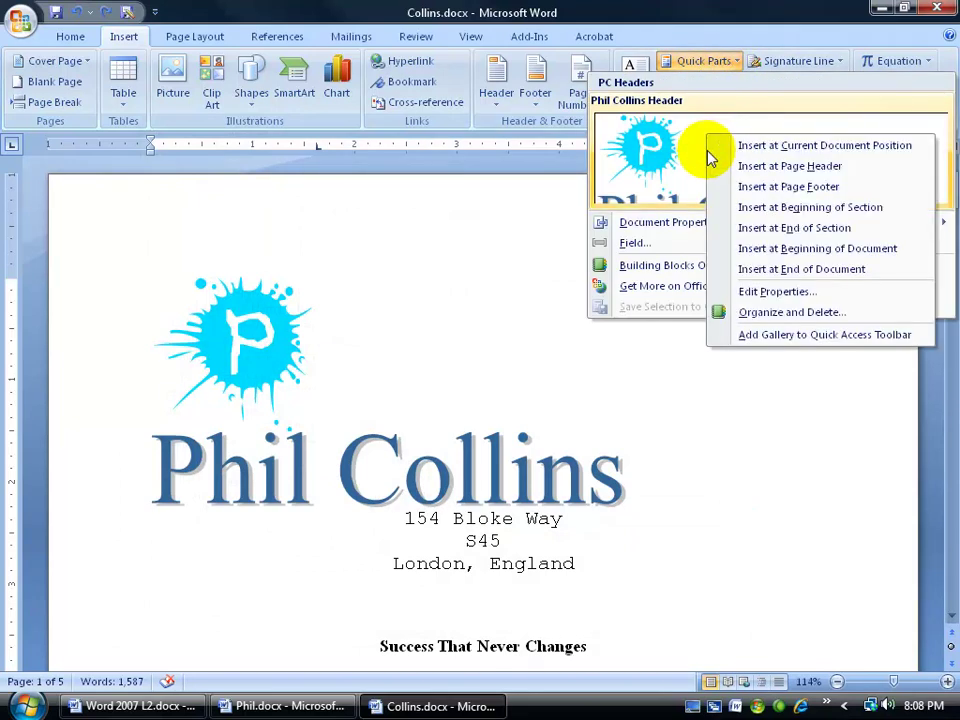
pyautogui.click(752, 291)
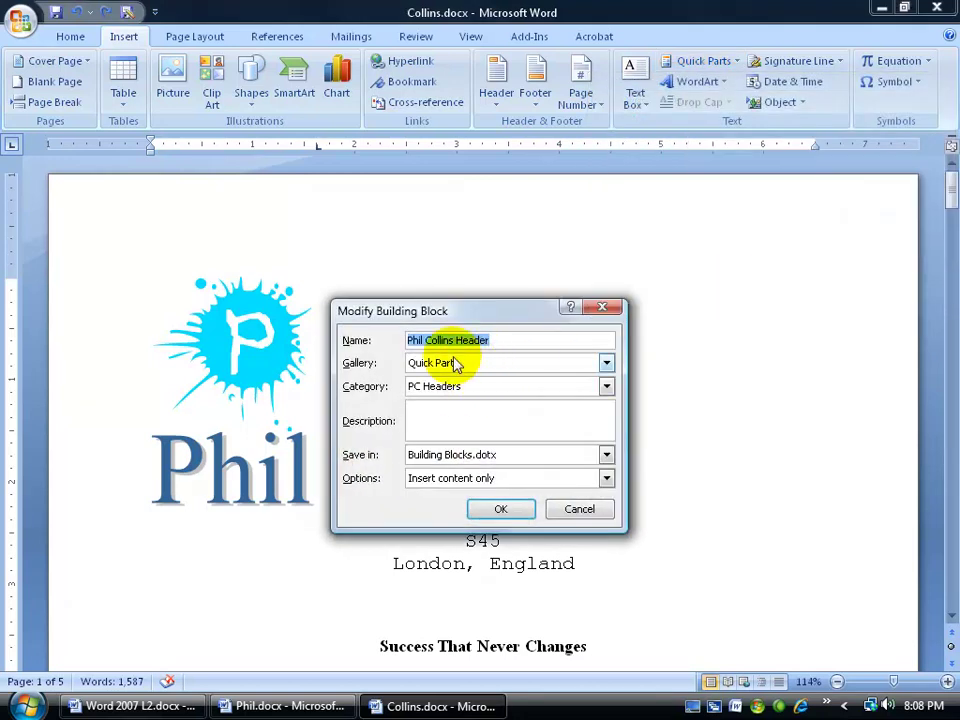
pyautogui.click(581, 508)
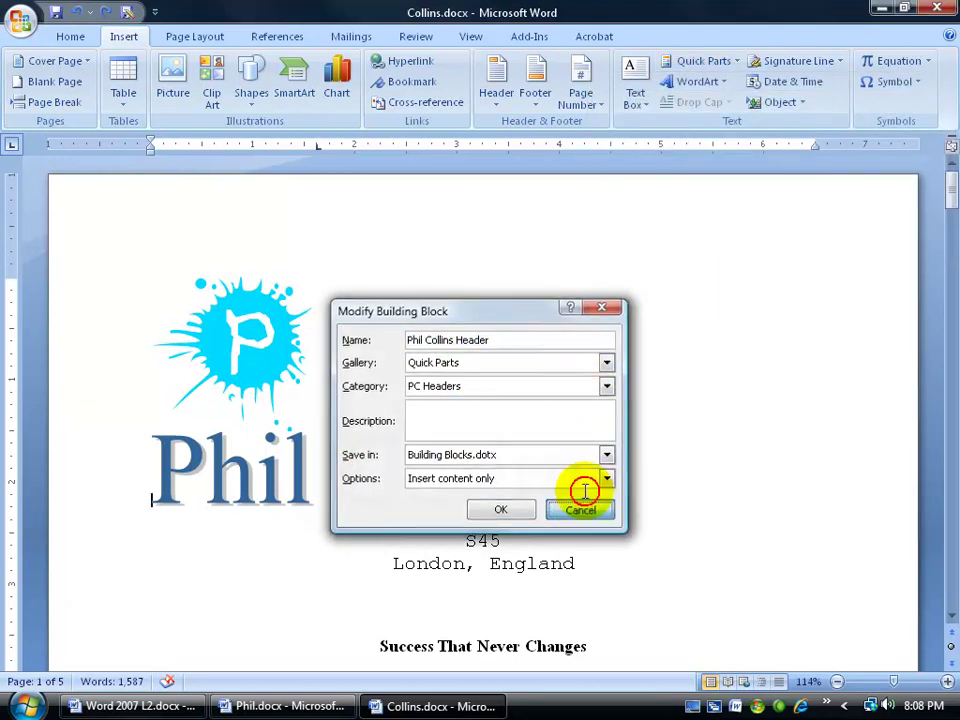
pyautogui.click(733, 64)
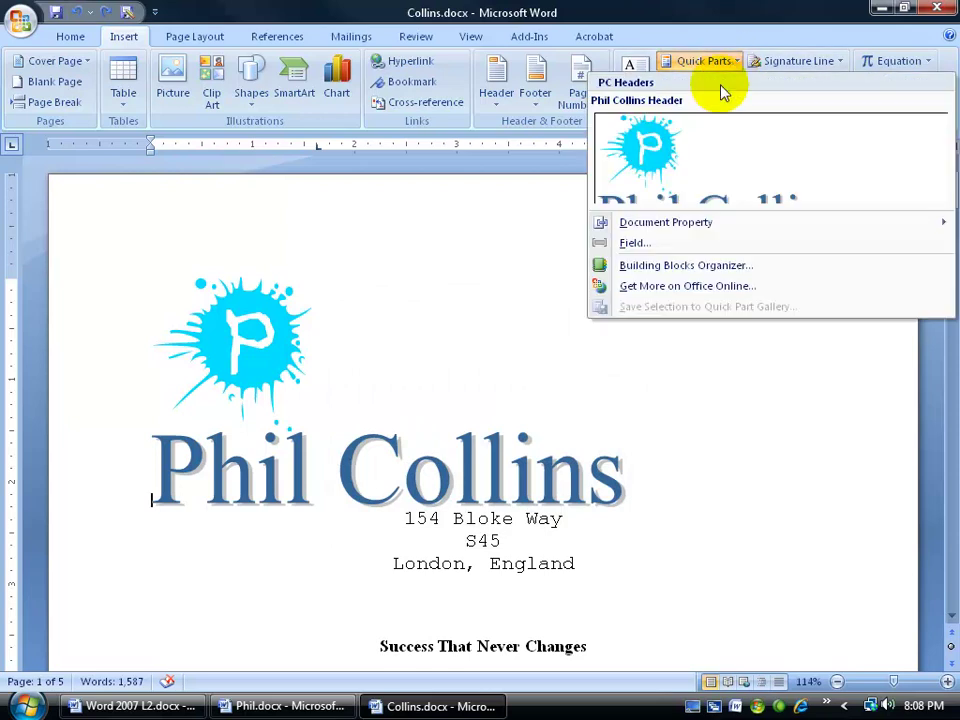
pyautogui.rightClick(705, 138)
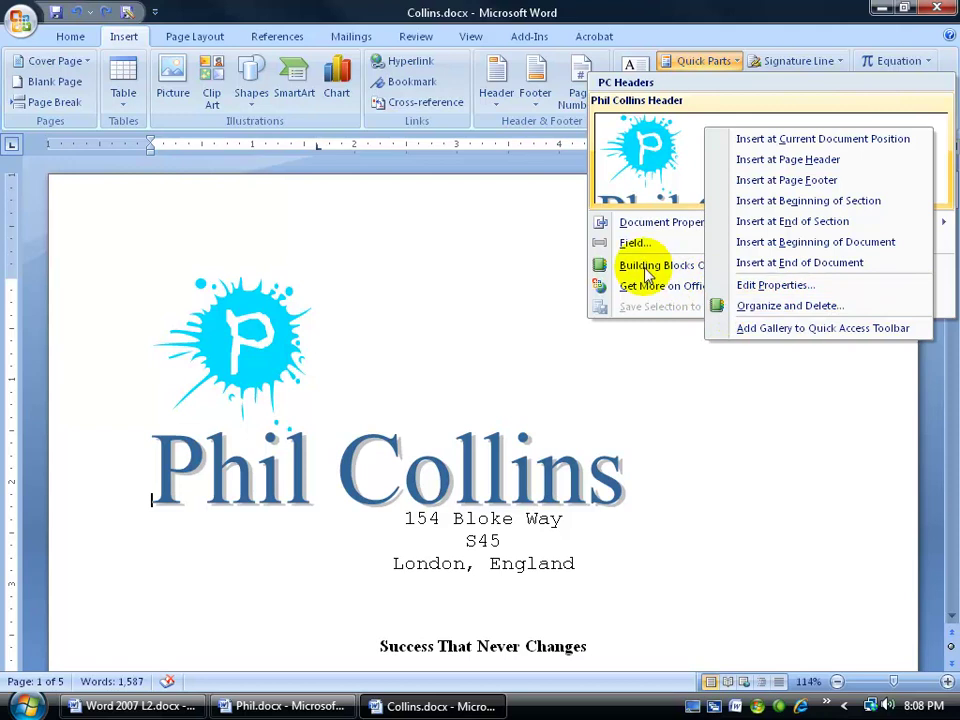
pyautogui.click(734, 310)
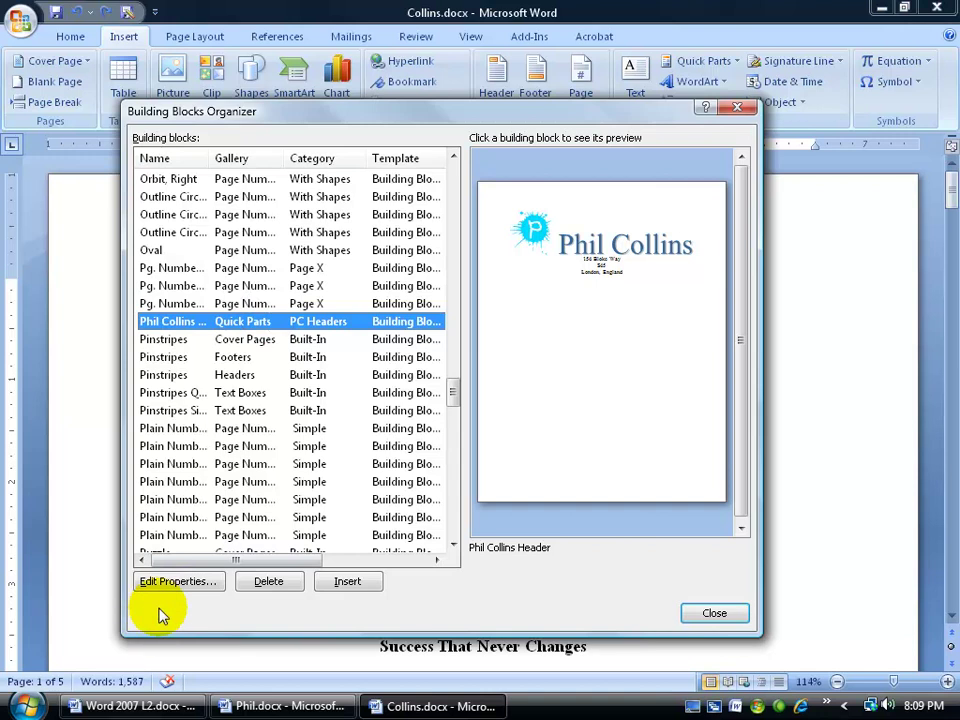
# Redefine Phil Collins Header into the Custom 1 gallery under a new 'PC Headers' category
pyautogui.click(178, 581)
pyautogui.click(606, 363)
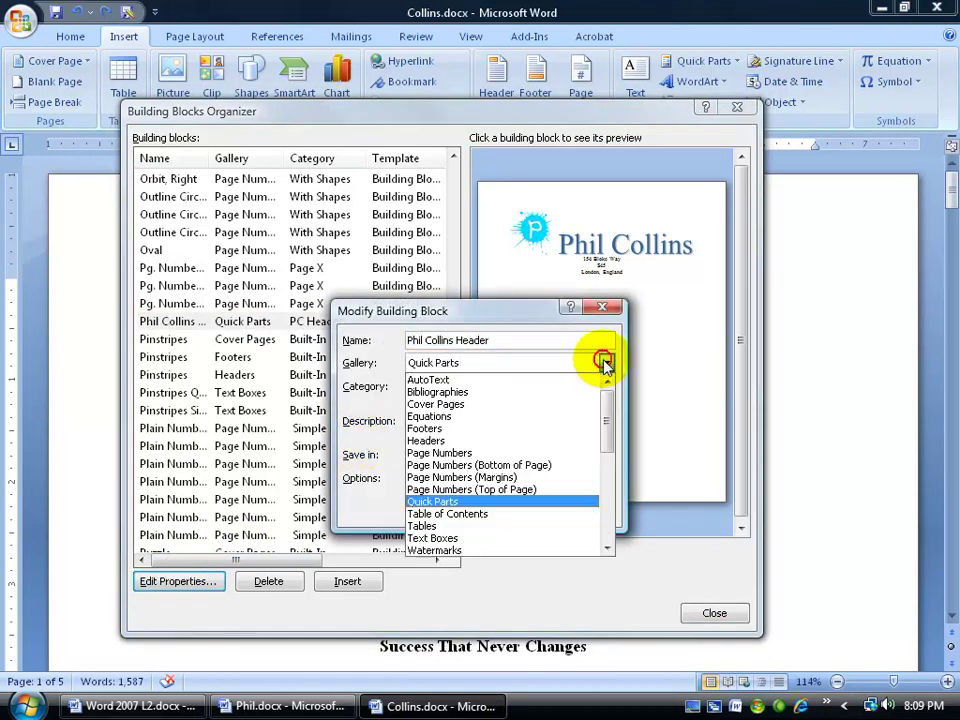
pyautogui.moveTo(604, 383); pyautogui.dragTo(607, 434)
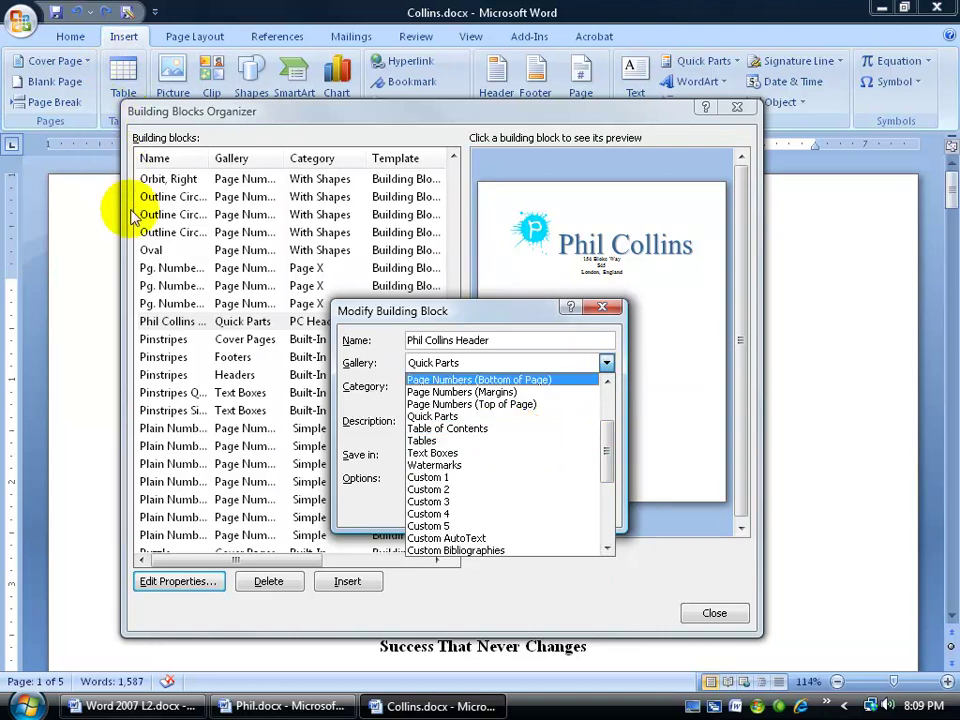
pyautogui.click(489, 478)
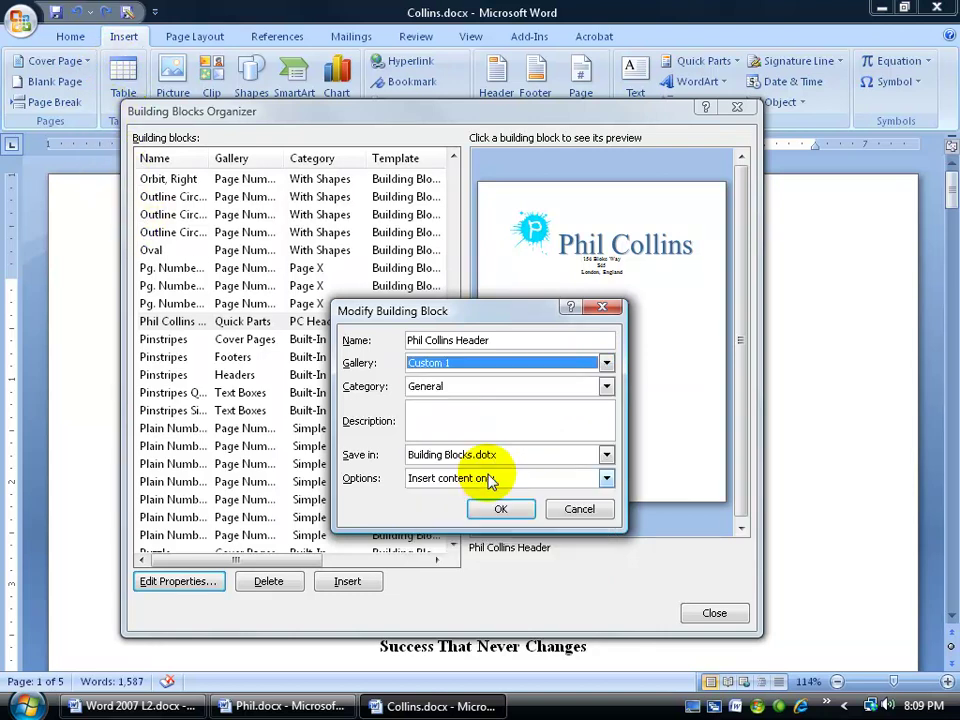
pyautogui.click(600, 386)
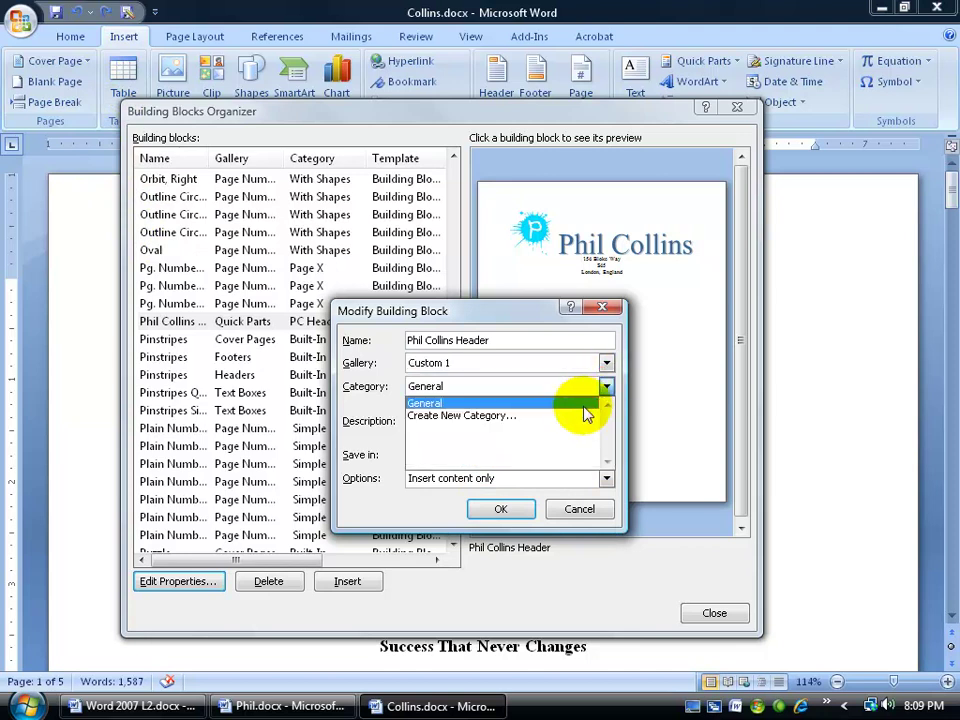
pyautogui.click(565, 414)
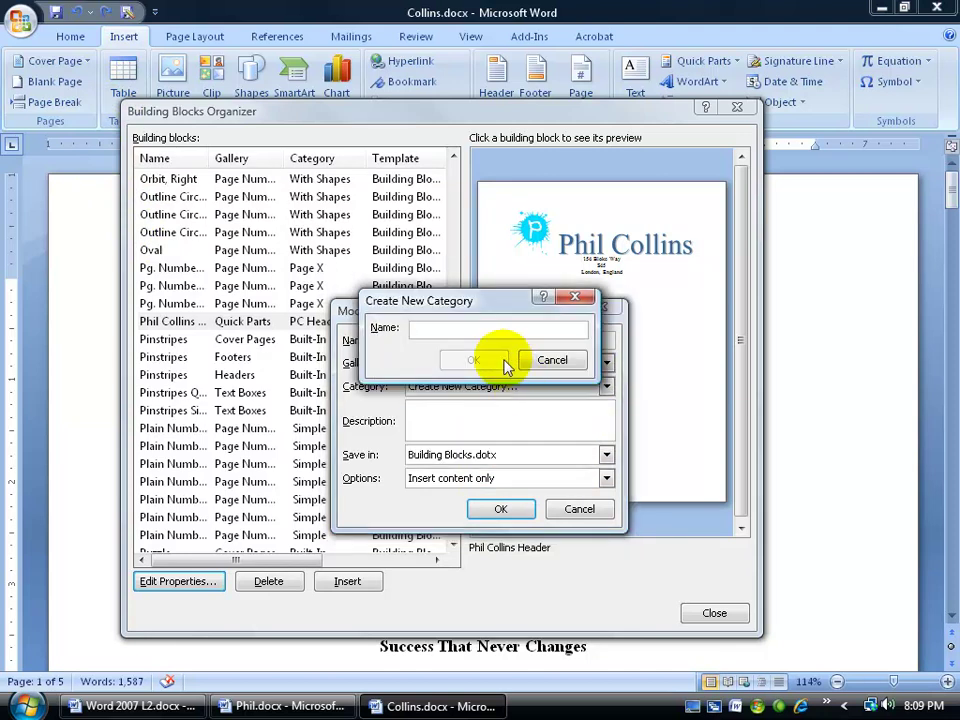
pyautogui.write('PC Headers')
pyautogui.click(466, 360)
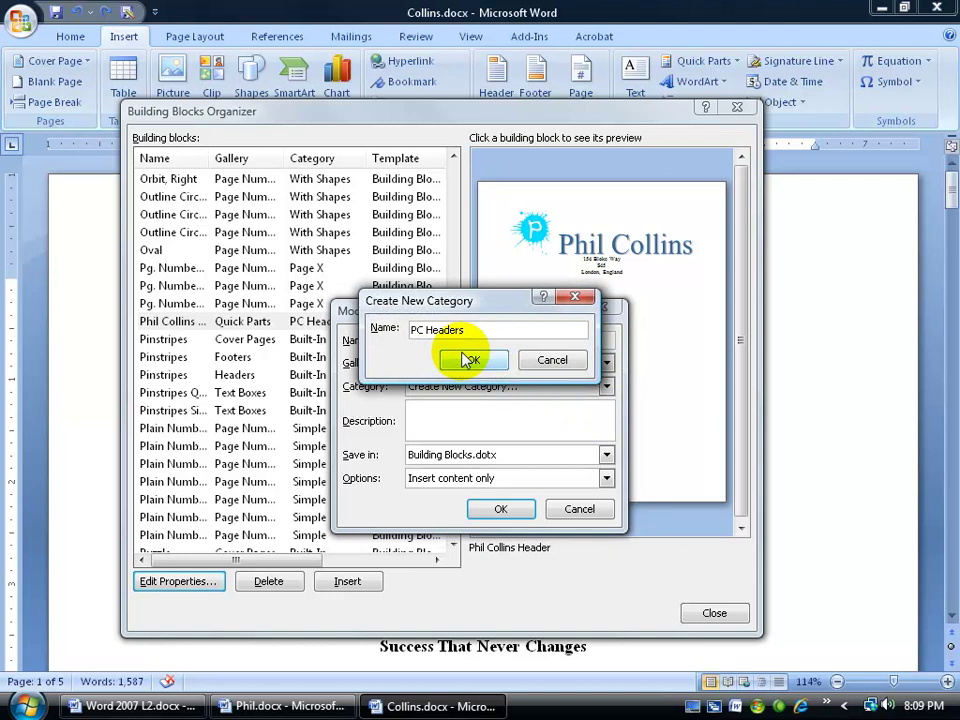
pyautogui.click(497, 508)
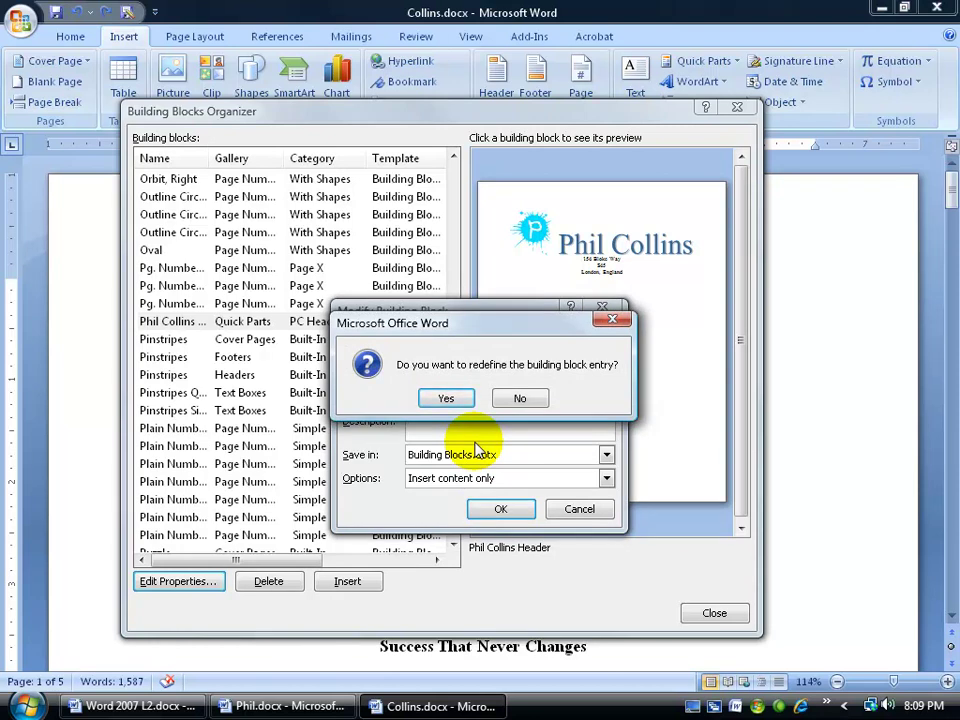
pyautogui.click(446, 399)
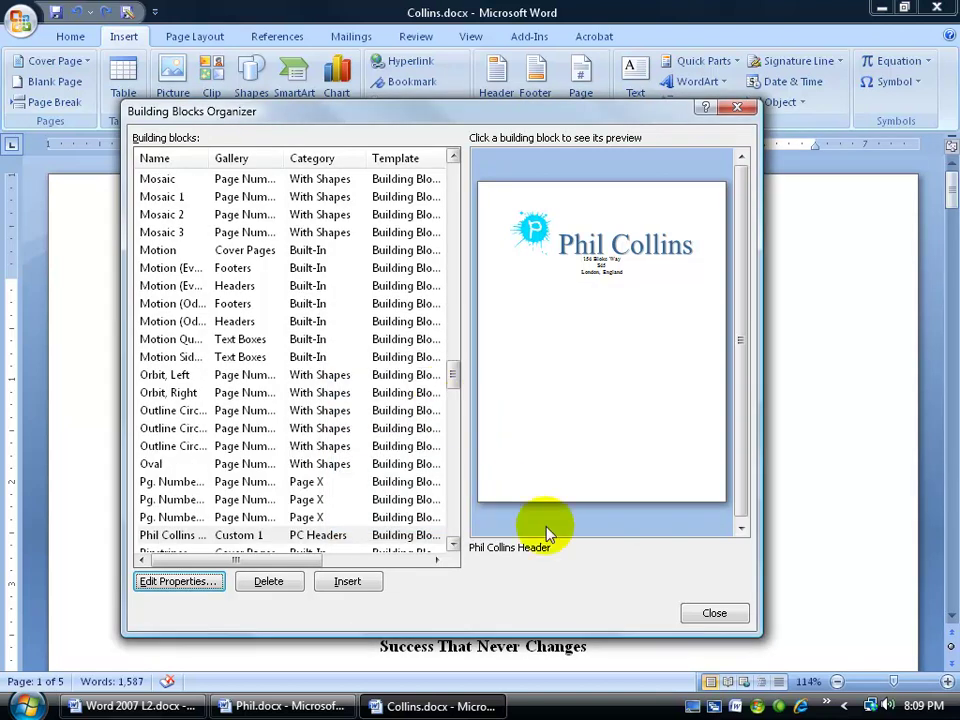
# Reopen the Building Blocks Organizer, sort by gallery and preview the Phil Collins header
pyautogui.click(714, 613)
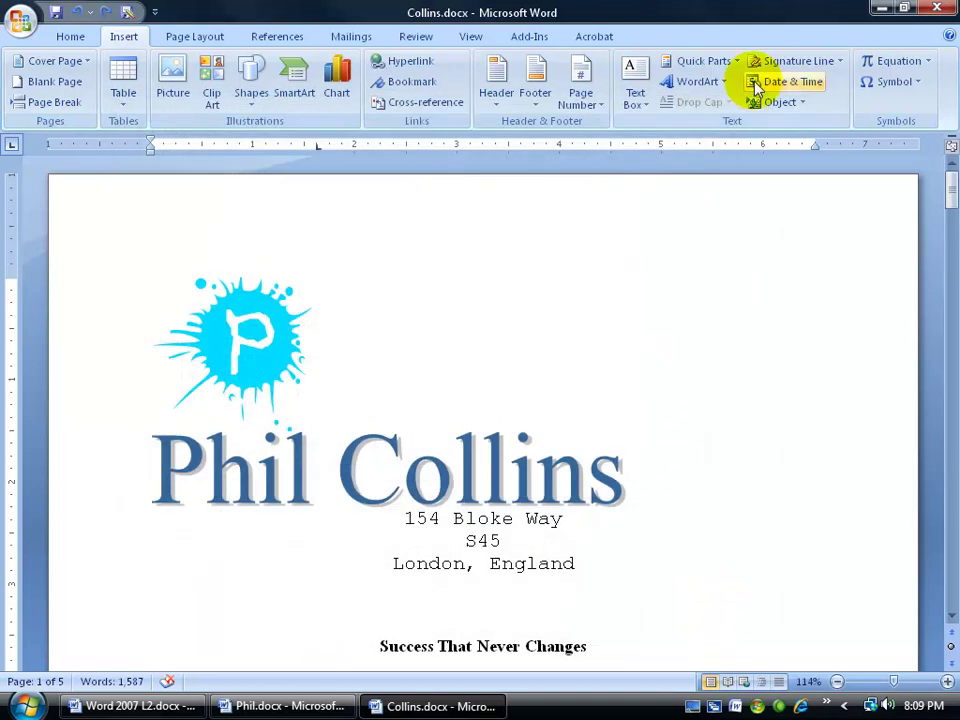
pyautogui.click(729, 60)
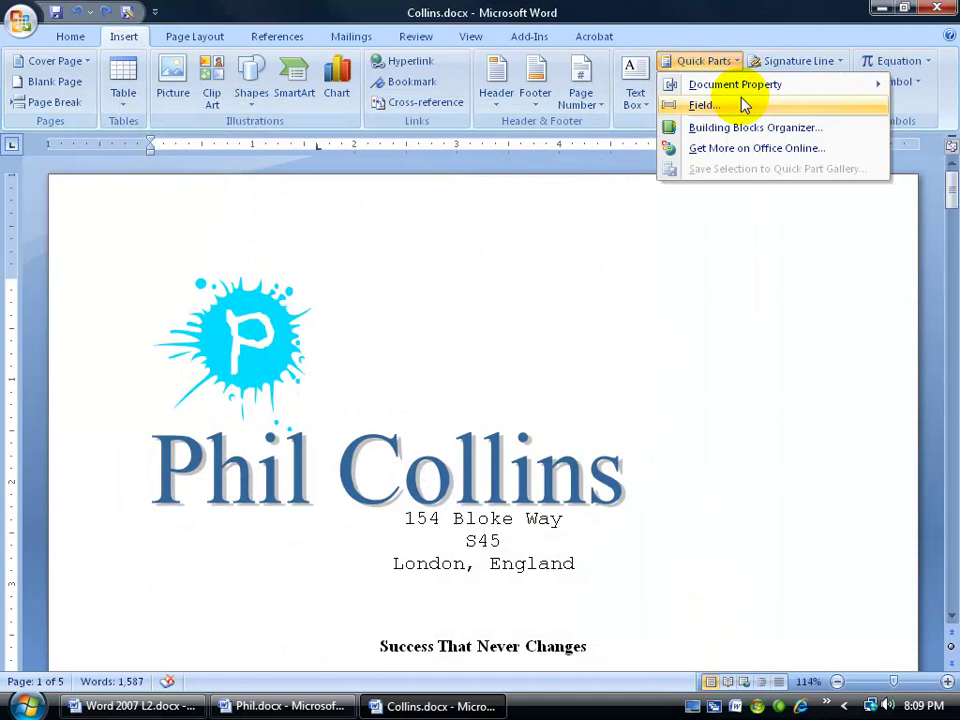
pyautogui.click(703, 137)
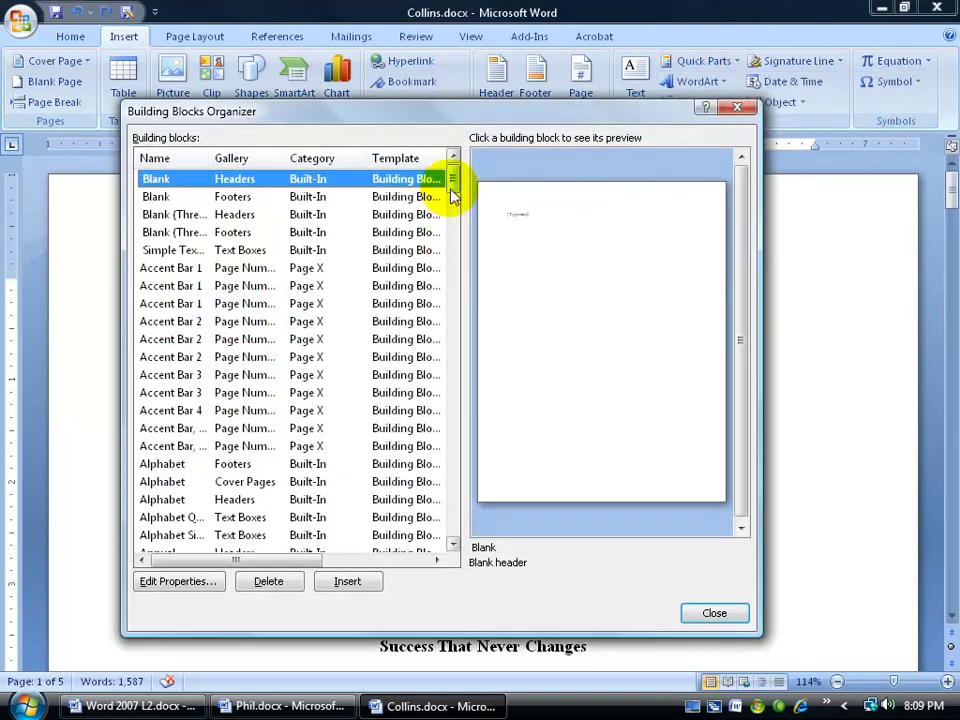
pyautogui.click(236, 162)
pyautogui.moveTo(456, 180); pyautogui.dragTo(454, 198)
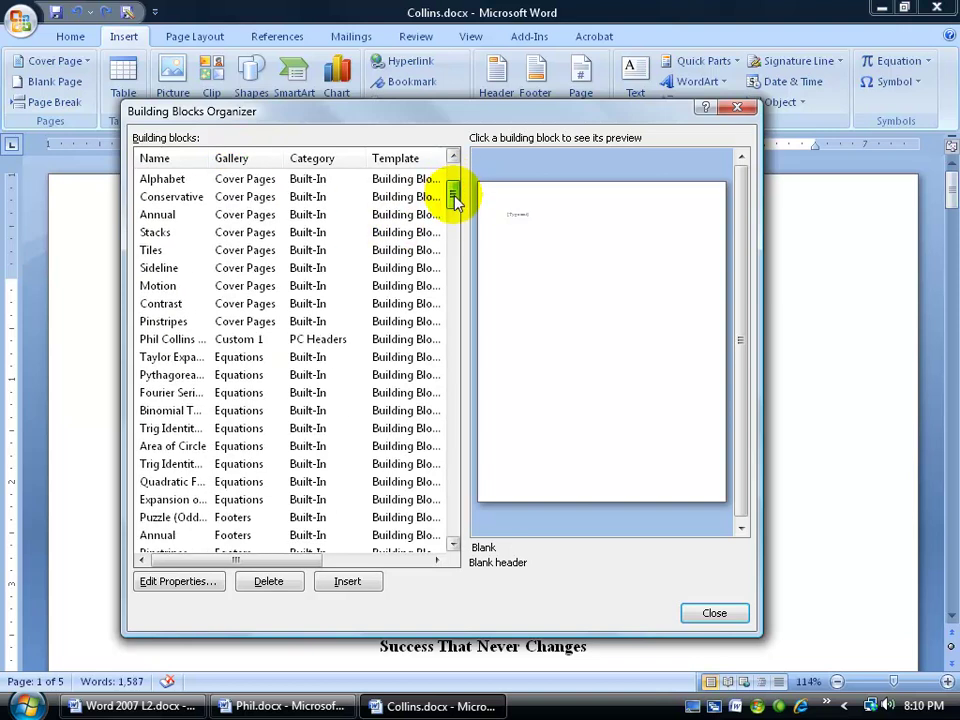
pyautogui.click(232, 342)
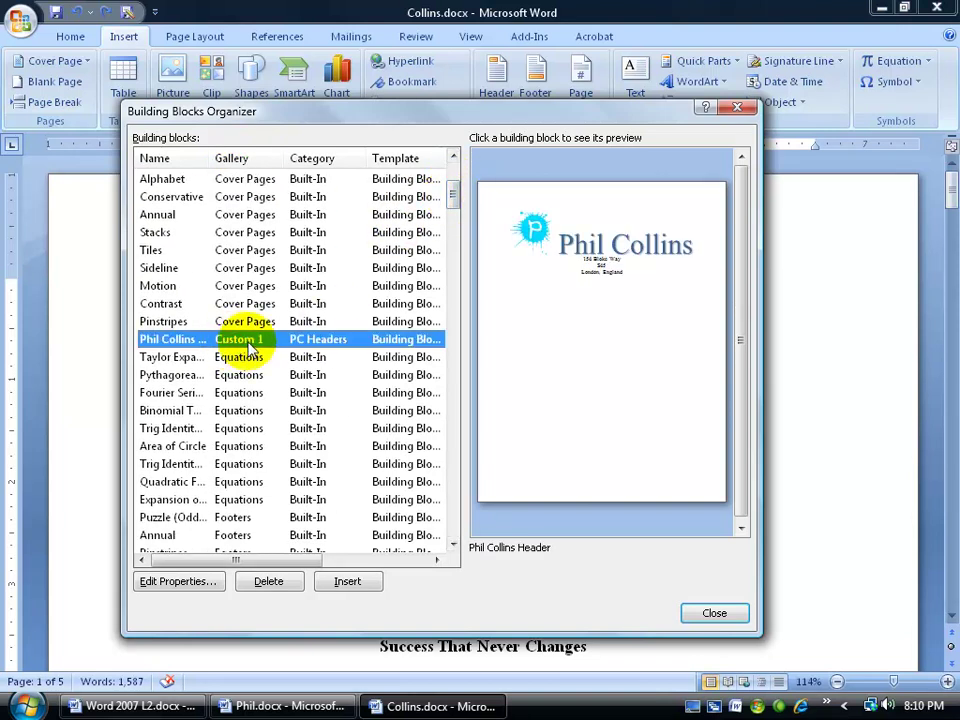
# Insert the Phil Collins header as a test, then undo it to keep one header
pyautogui.click(336, 581)
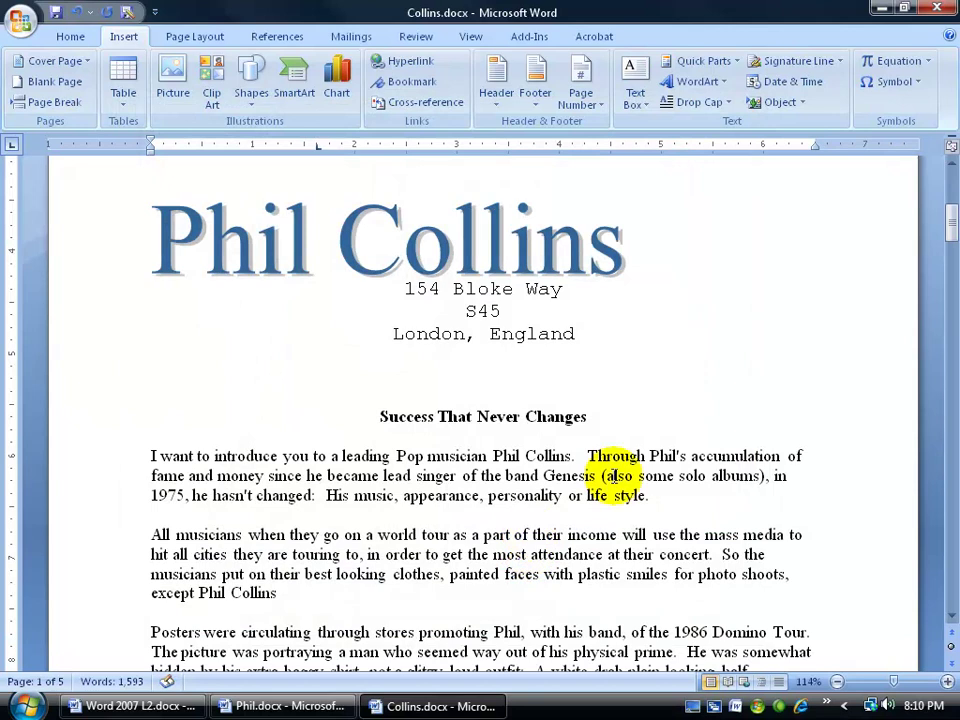
pyautogui.moveTo(950, 224); pyautogui.dragTo(945, 208)
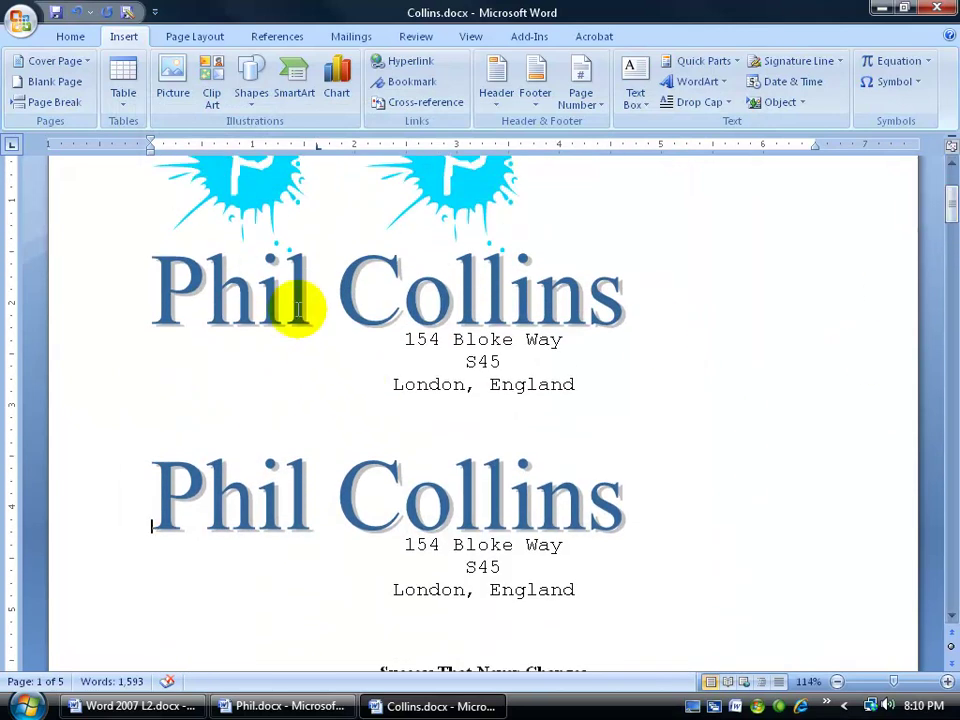
pyautogui.click(76, 12)
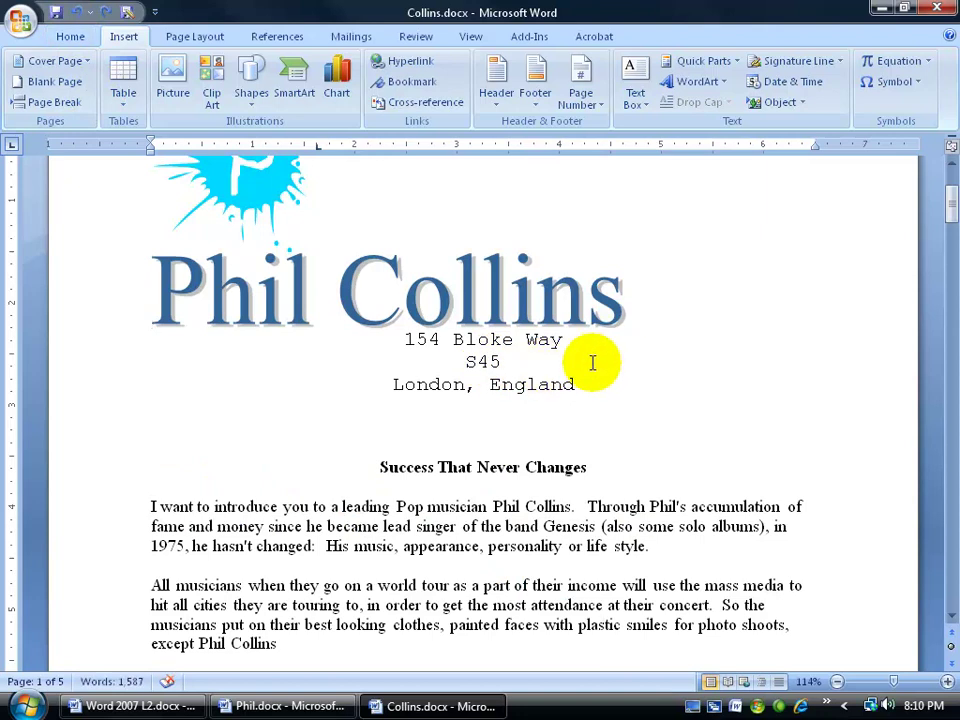
pyautogui.scroll(3, 592, 363)
# Create a new blank document from the Office button's New menu
pyautogui.click(21, 22)
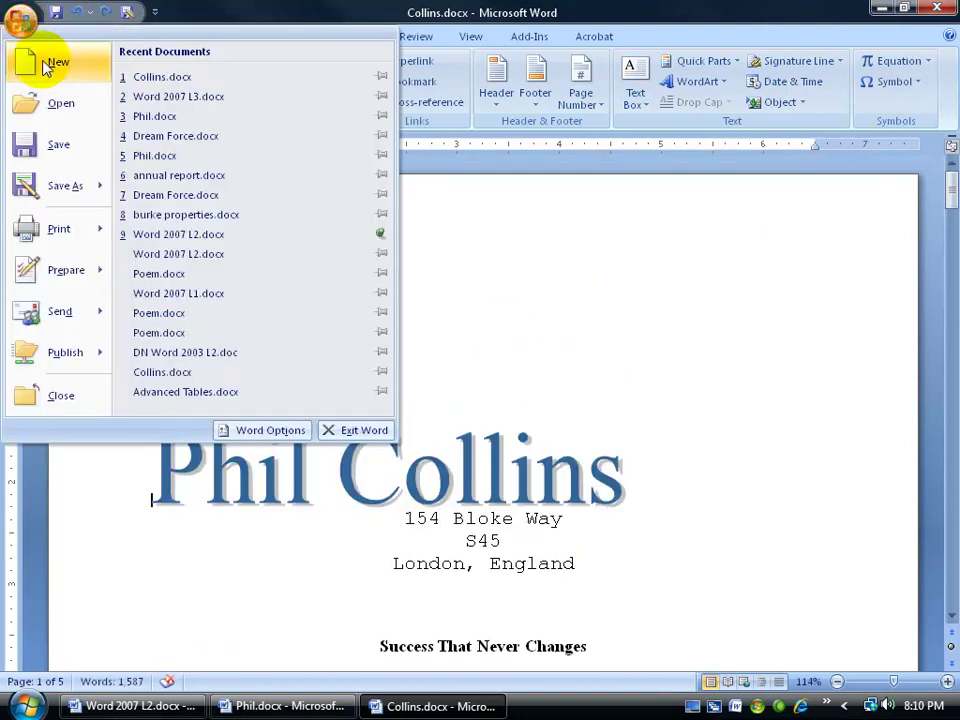
pyautogui.click(33, 50)
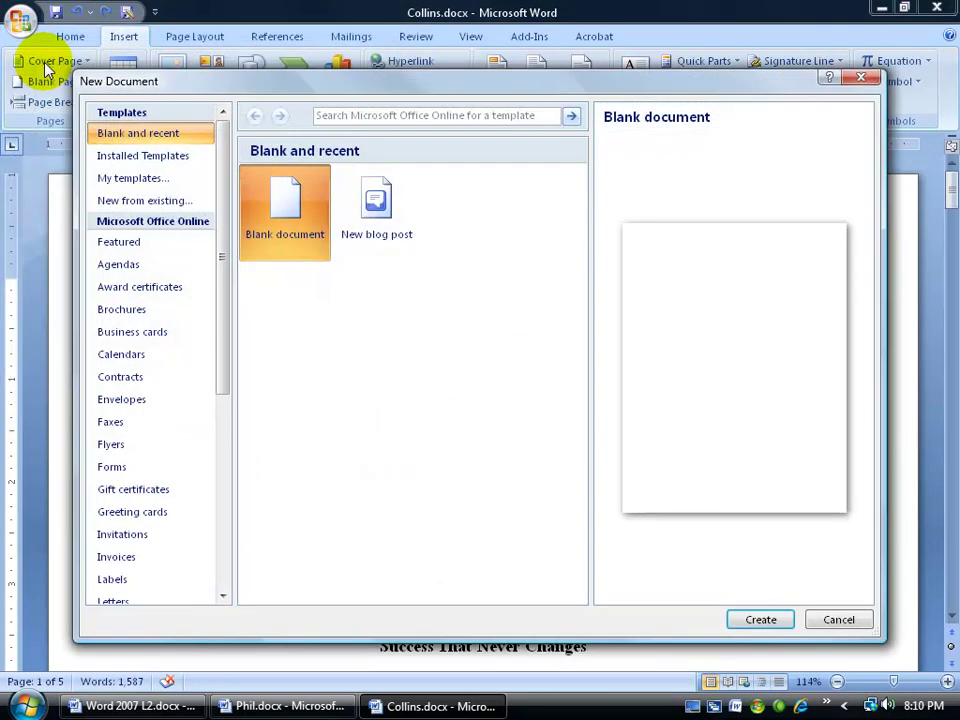
pyautogui.doubleClick(288, 205)
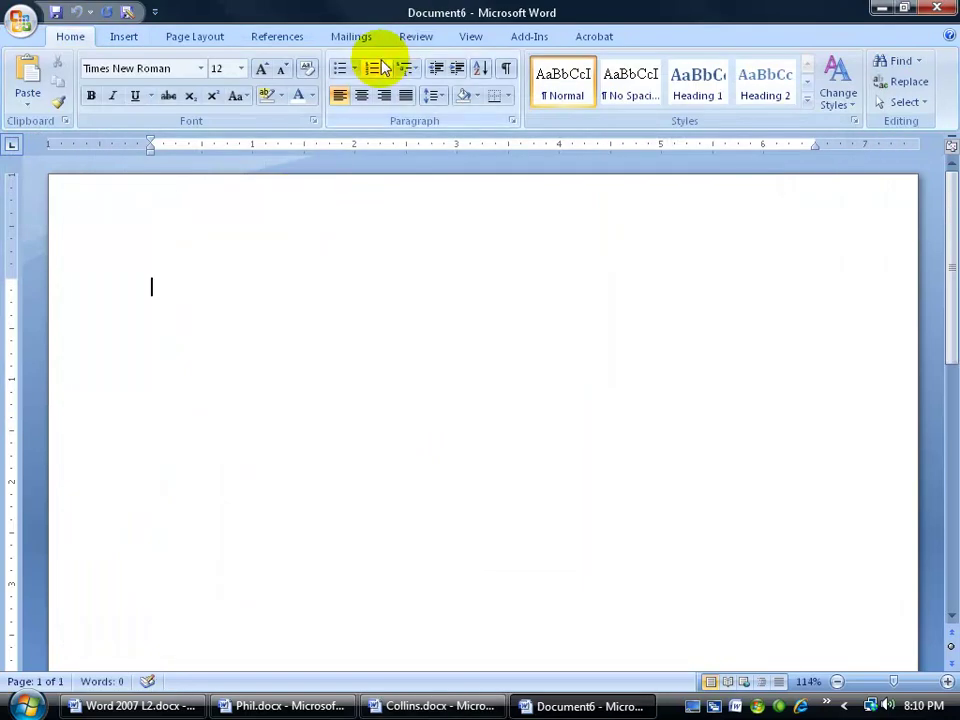
# Insert the saved Phil Collins header from the Building Blocks Organizer into Document6
pyautogui.click(125, 36)
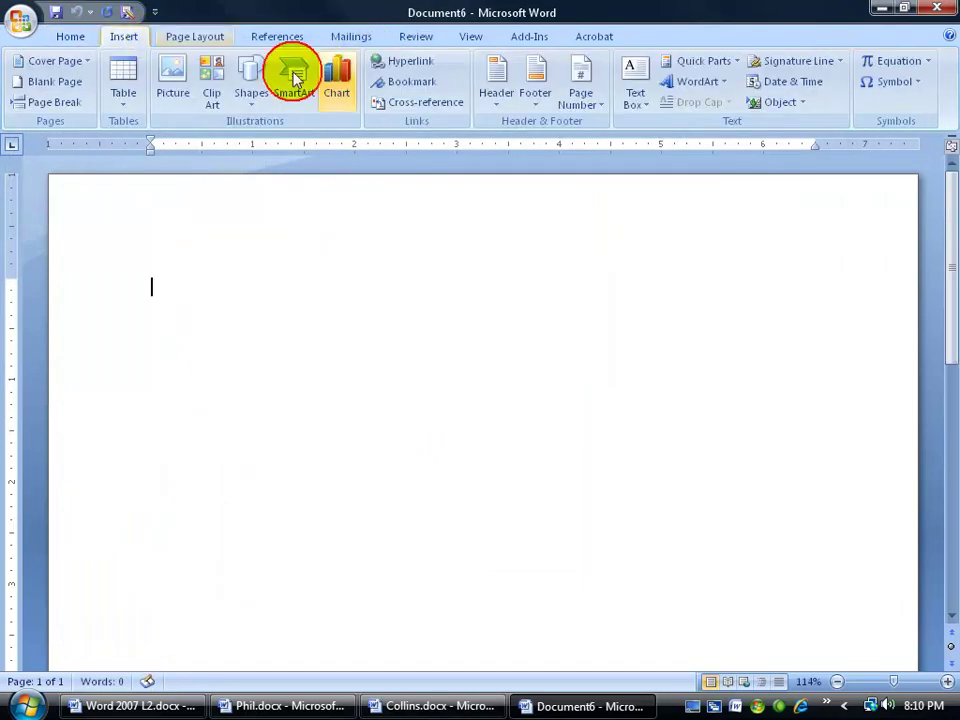
pyautogui.click(710, 61)
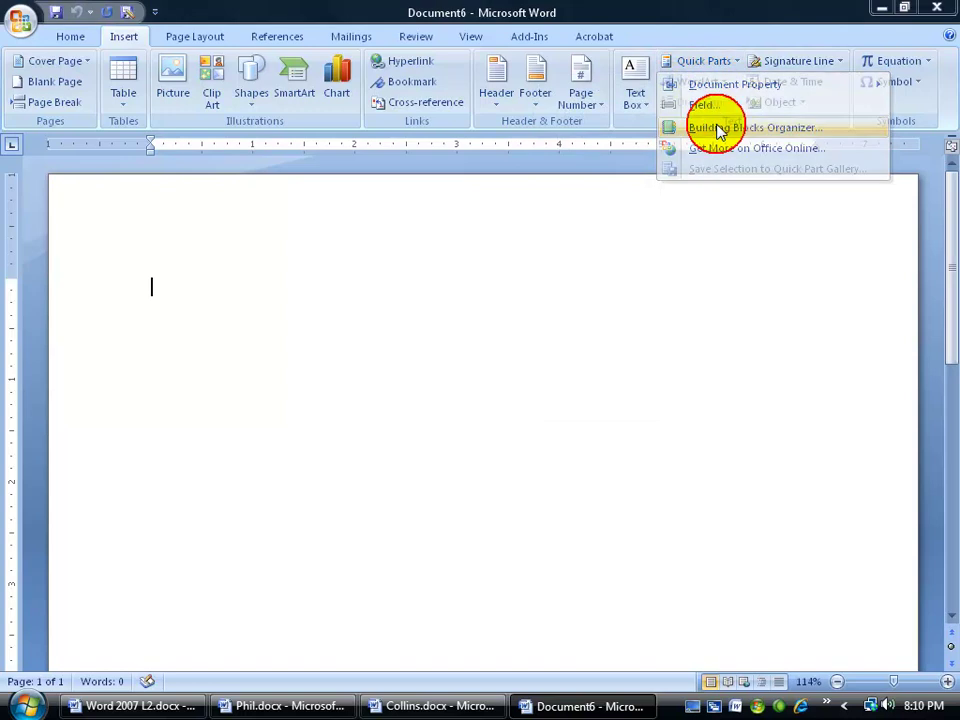
pyautogui.click(720, 131)
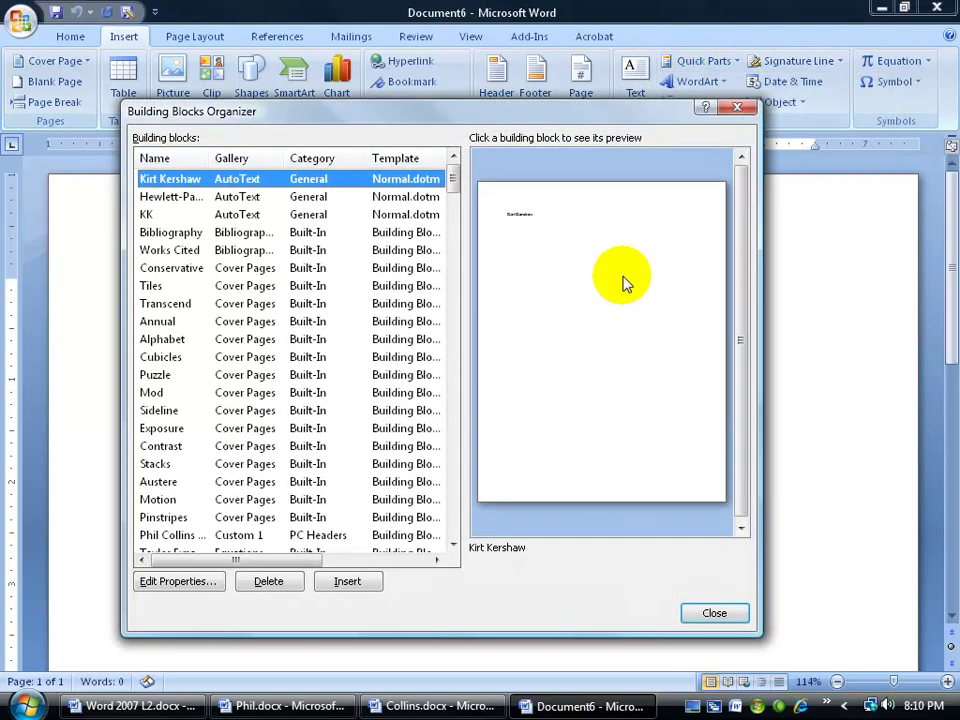
pyautogui.click(231, 160)
pyautogui.scroll(-1, 454, 182)
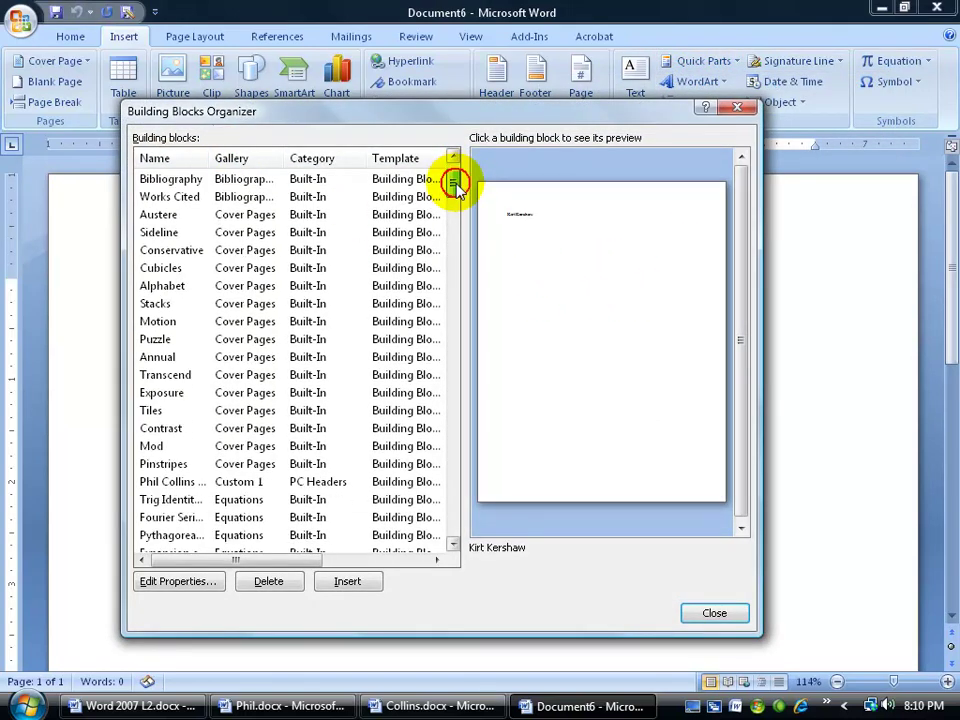
pyautogui.click(250, 483)
pyautogui.click(340, 582)
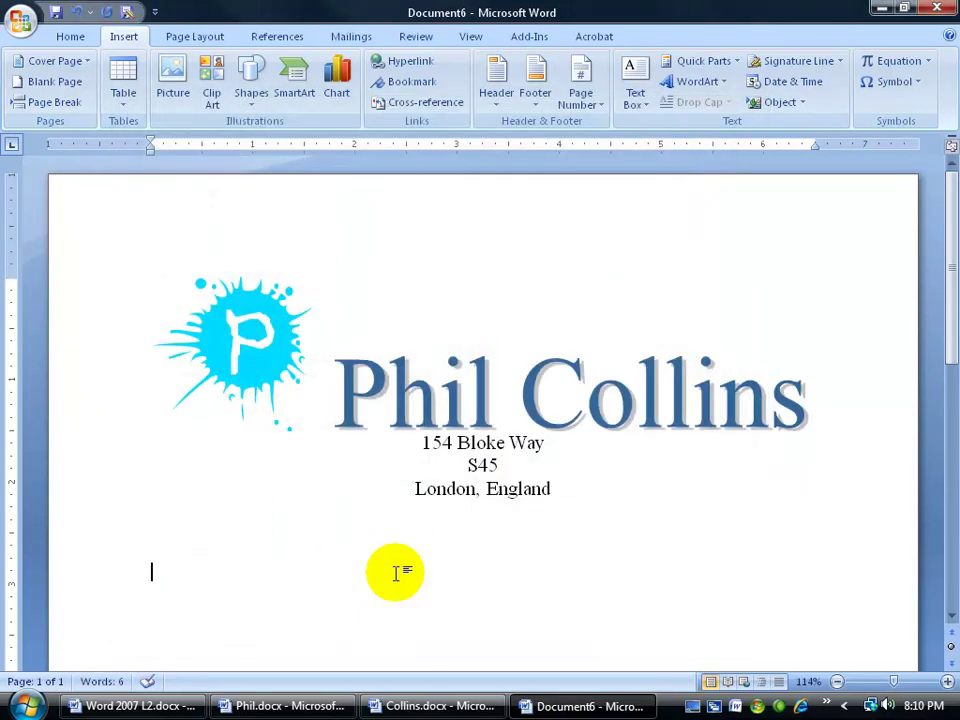
# Close Document6 without saving it, leaving Collins.docx open
pyautogui.click(393, 706)
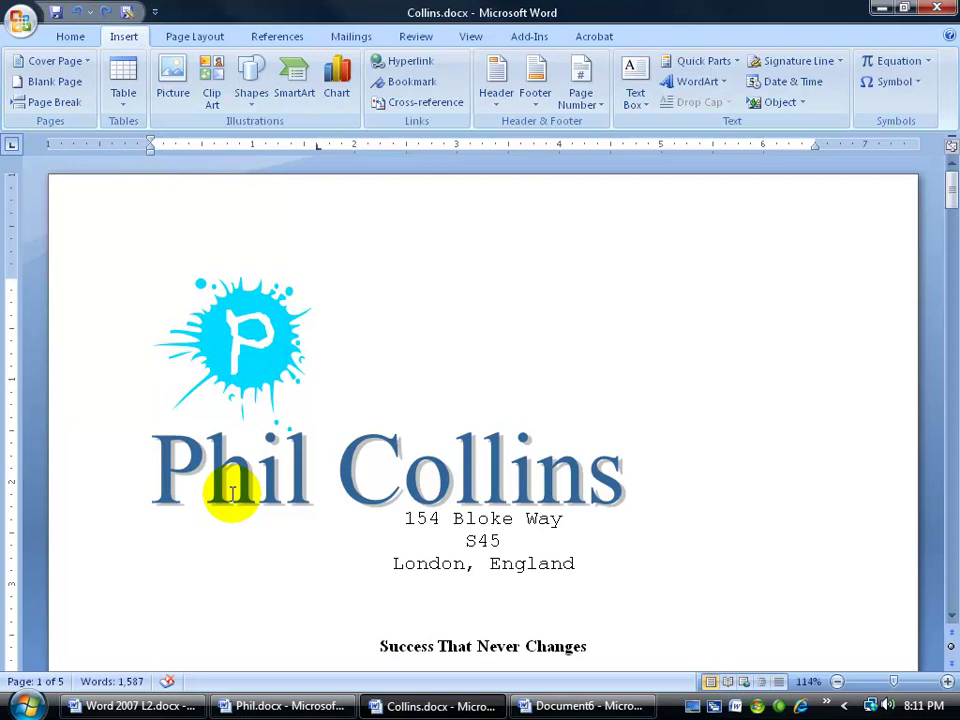
pyautogui.click(587, 706)
pyautogui.click(936, 8)
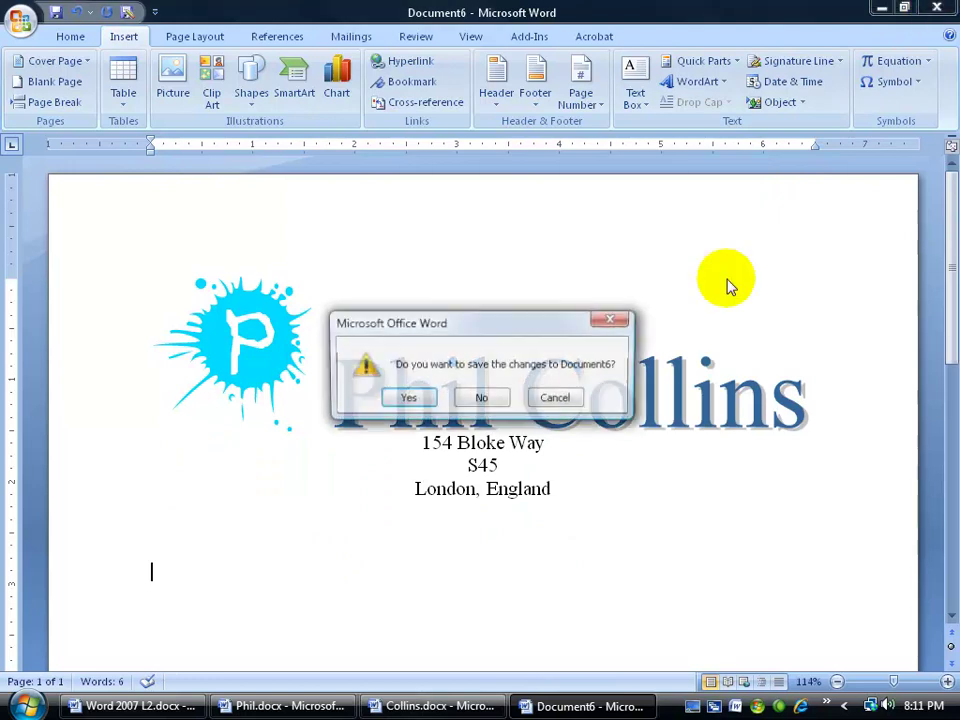
pyautogui.click(480, 399)
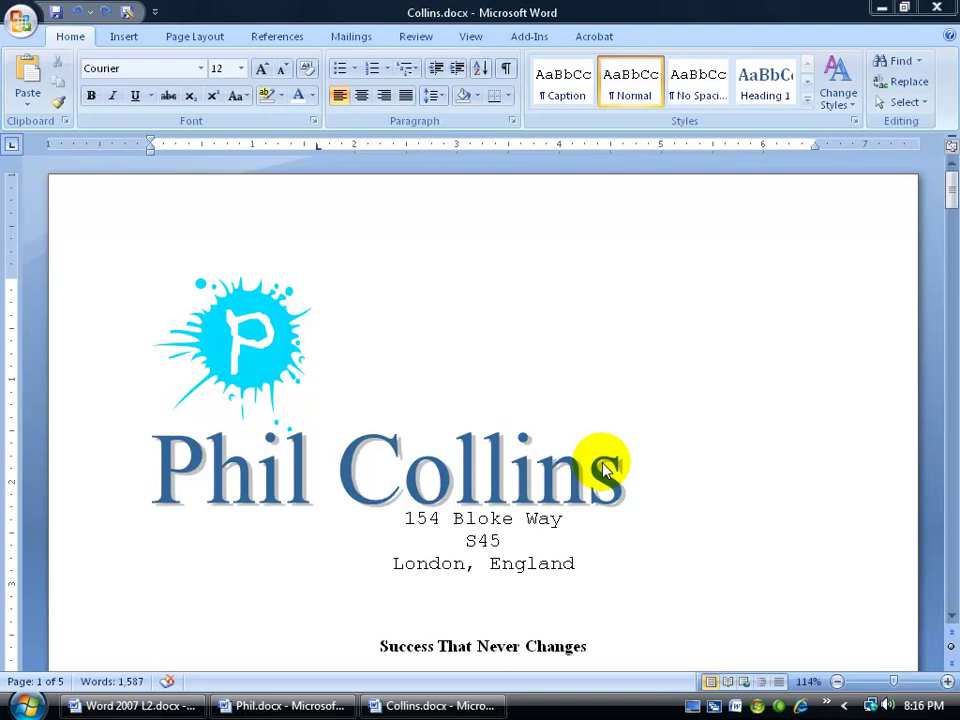
pyautogui.scroll(-5, 619, 441)
# Put the insertion point just before "Posters" at the start of that paragraph in Collins.docx
pyautogui.scroll(-3, 615, 440)
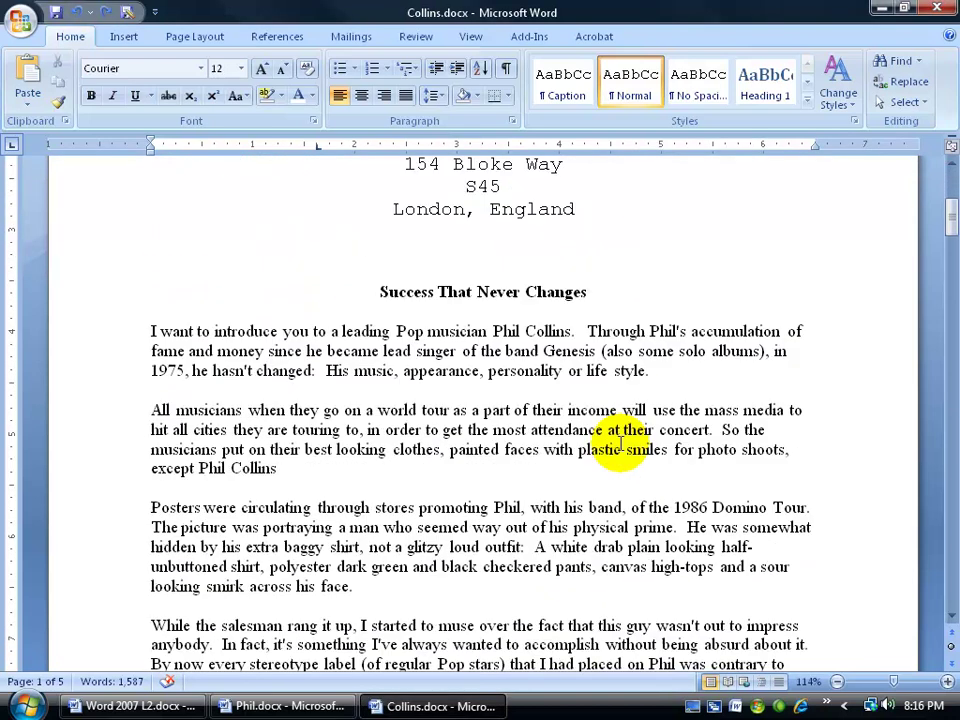
pyautogui.click(153, 282)
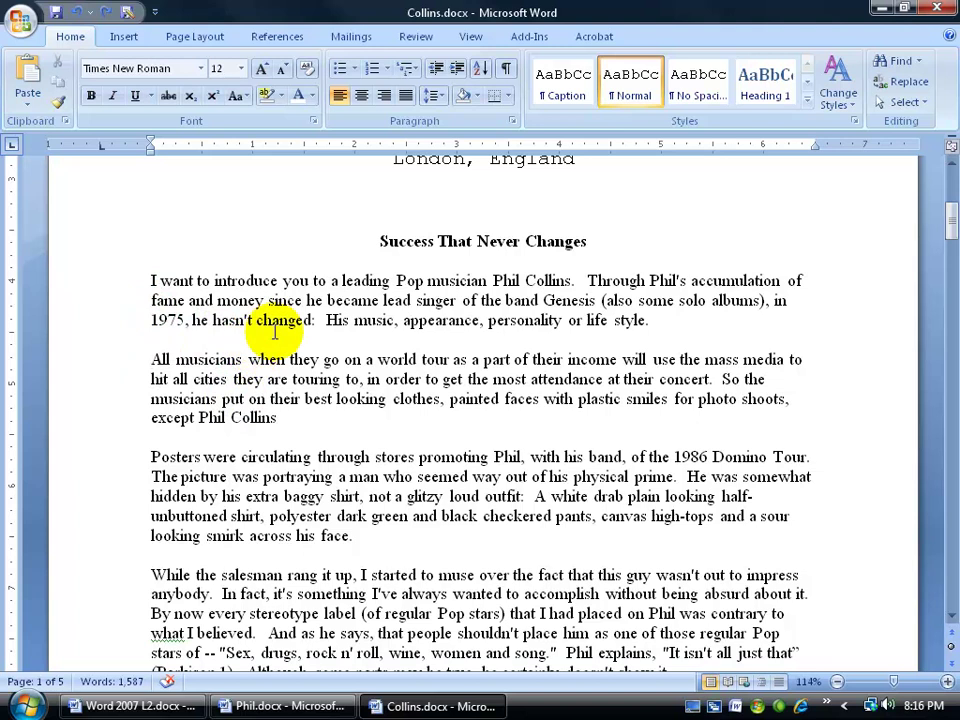
pyautogui.click(228, 402)
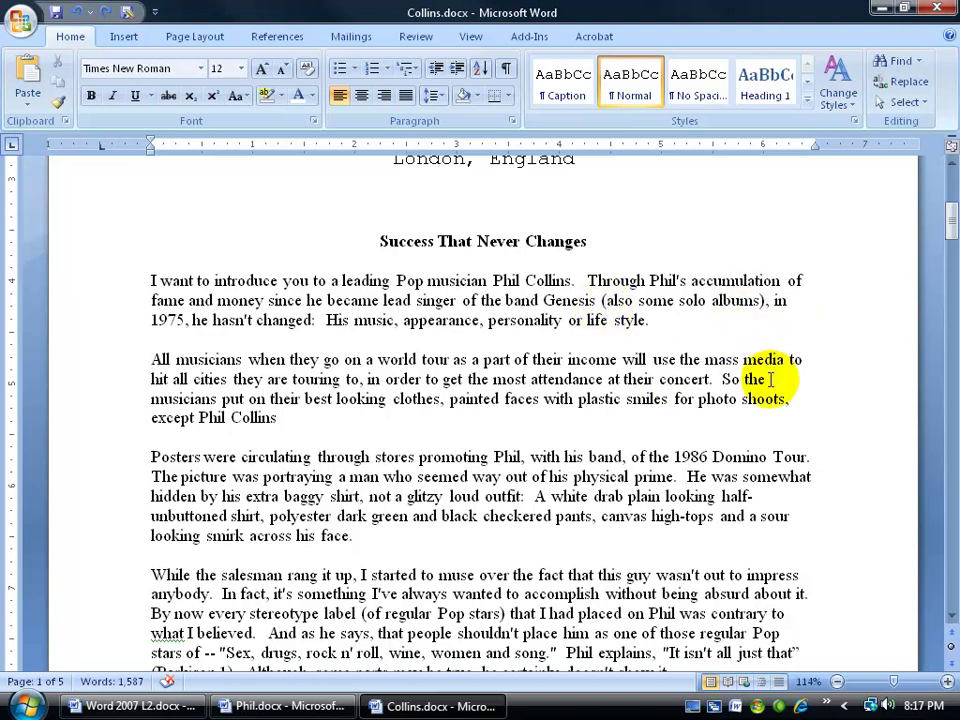
pyautogui.click(152, 457)
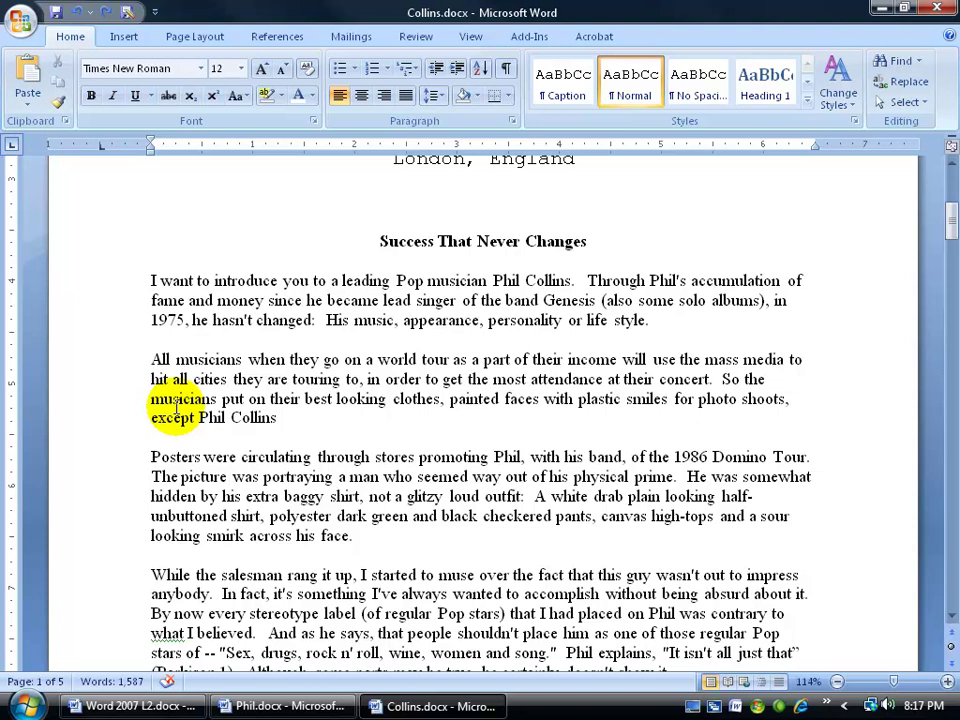
pyautogui.click(124, 36)
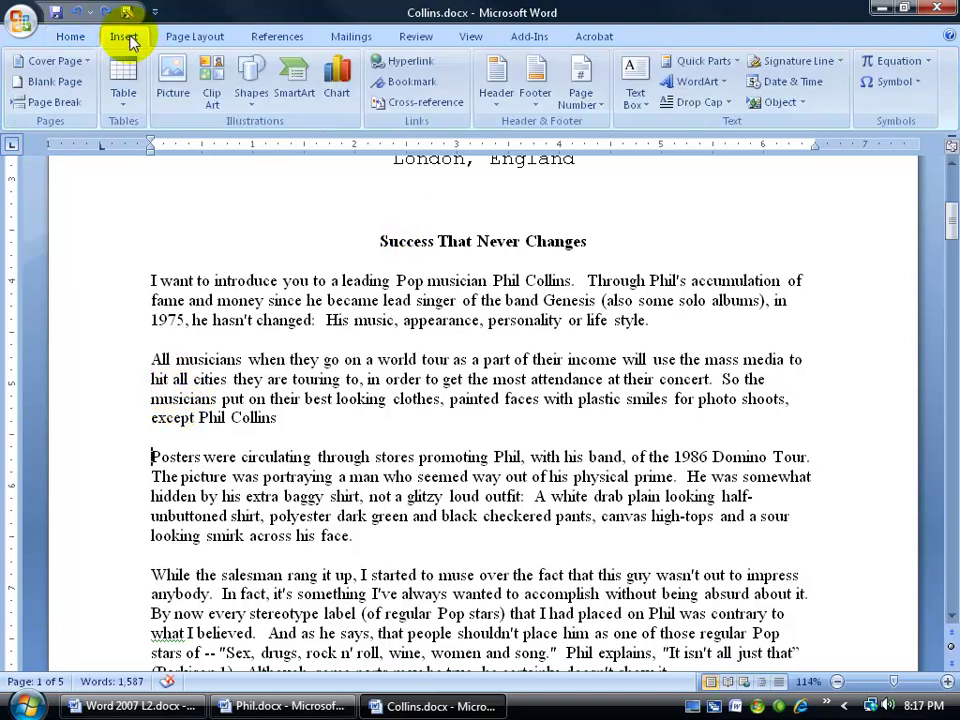
# Preview the Accent Bar blocks, then insert the Puzzle Sidebar building block beside the body text
pyautogui.click(703, 61)
pyautogui.click(722, 126)
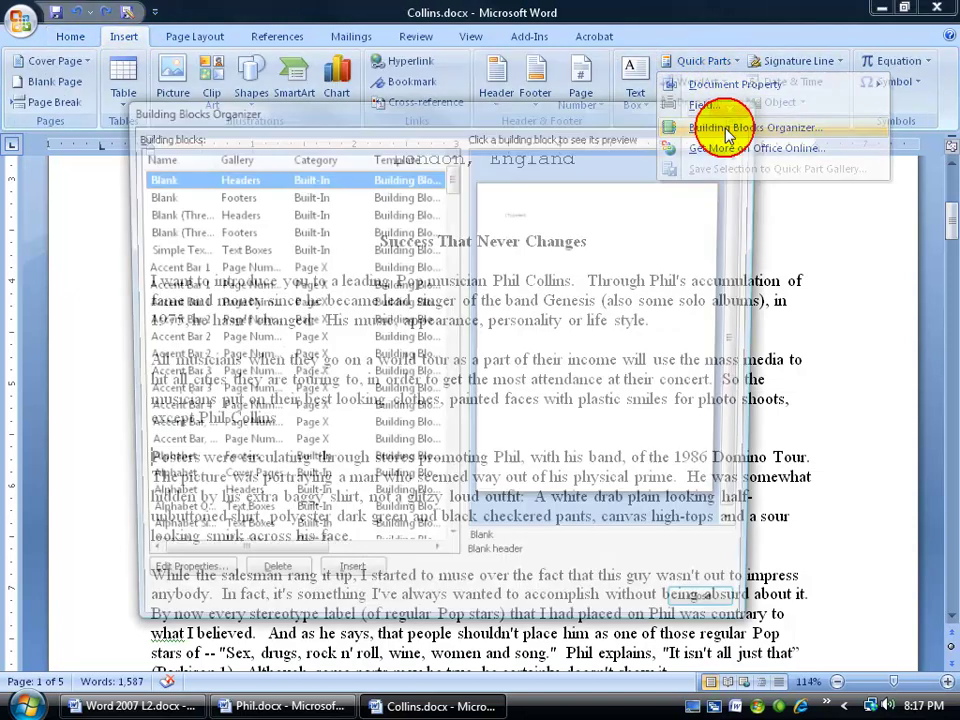
pyautogui.click(296, 287)
pyautogui.click(298, 339)
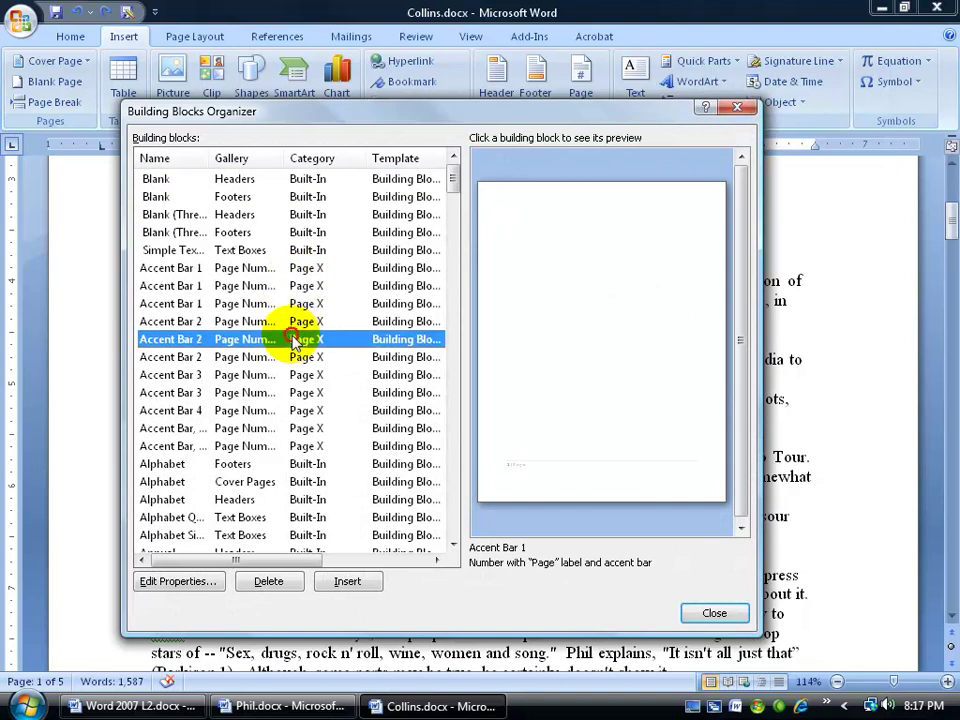
pyautogui.click(293, 377)
pyautogui.click(297, 410)
pyautogui.click(302, 450)
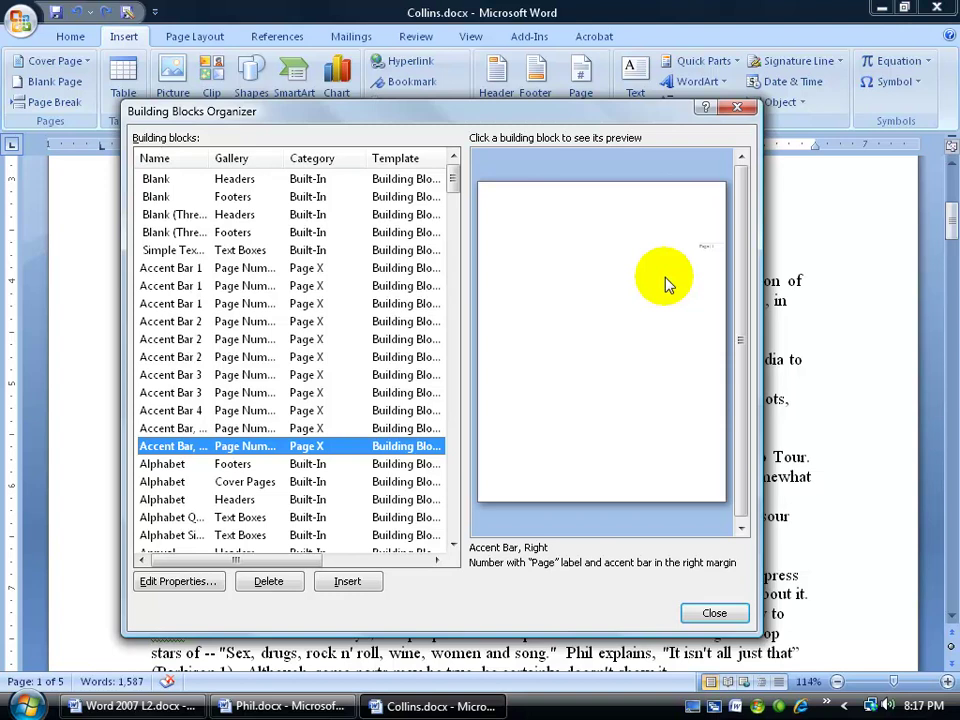
pyautogui.moveTo(452, 178); pyautogui.dragTo(452, 407)
pyautogui.click(200, 428)
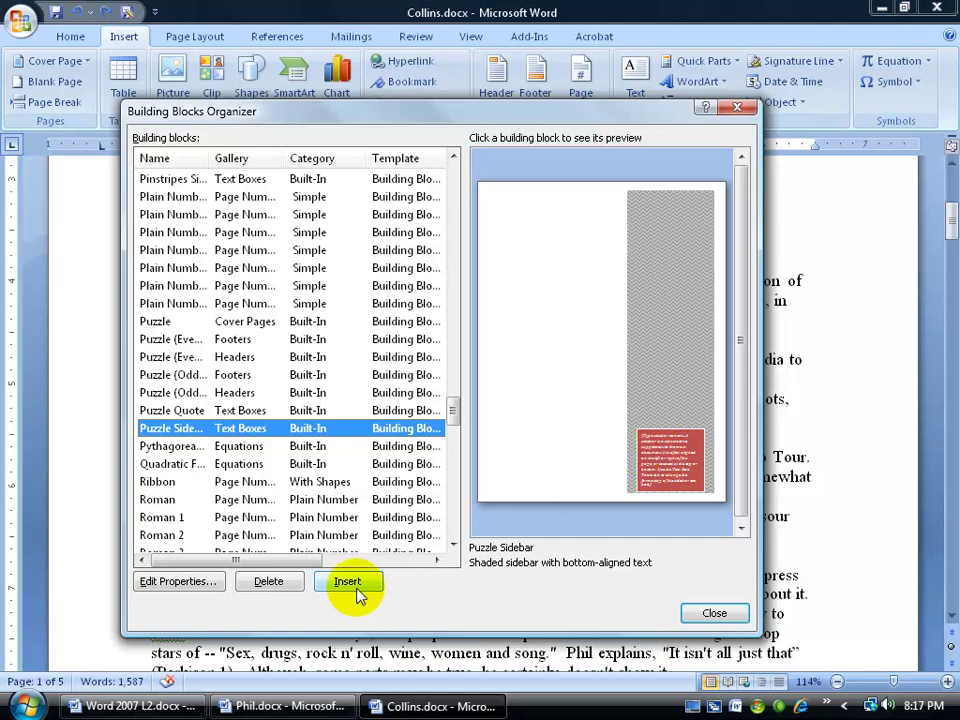
pyautogui.click(345, 580)
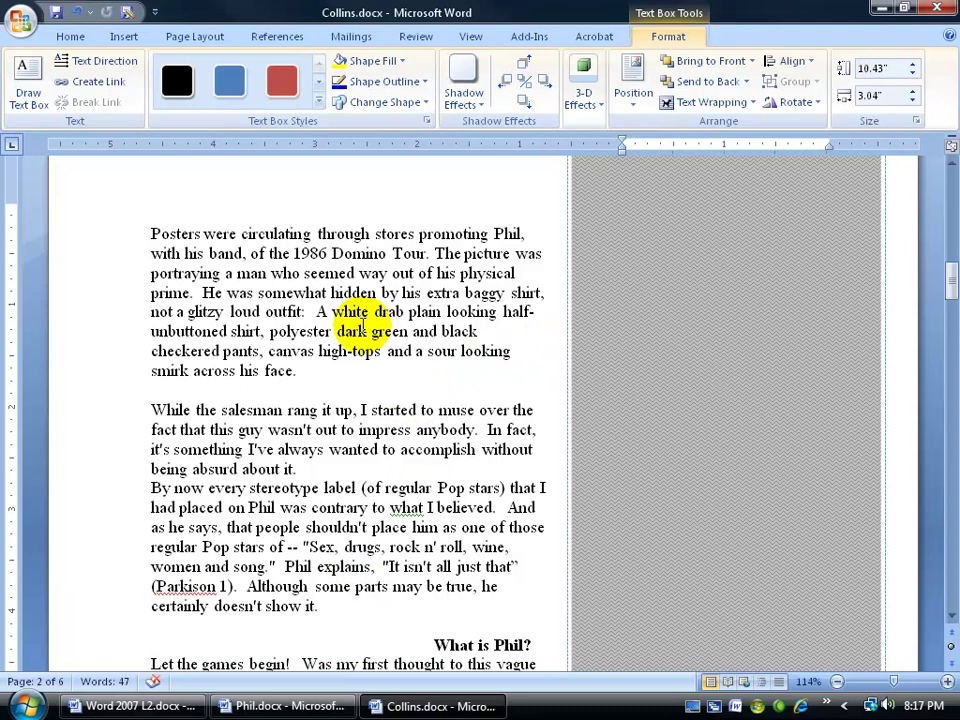
# Replace the red box text with 'Start typing anything you want and as' and 'Contineu to type'
pyautogui.moveTo(950, 275); pyautogui.dragTo(952, 313)
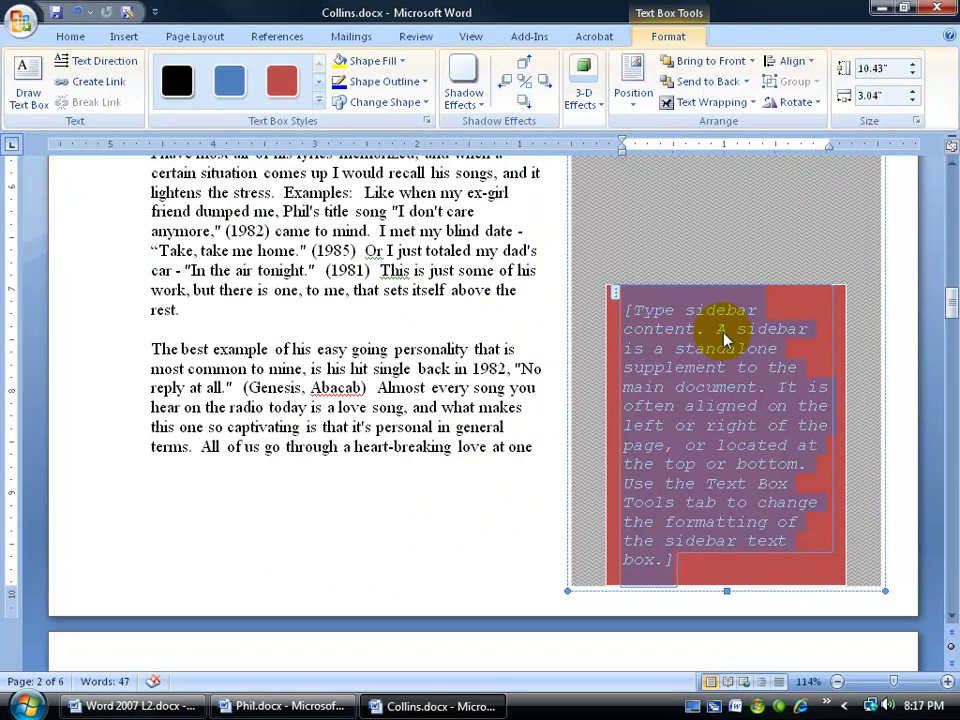
pyautogui.write('Start typing anything you want and as you begin')
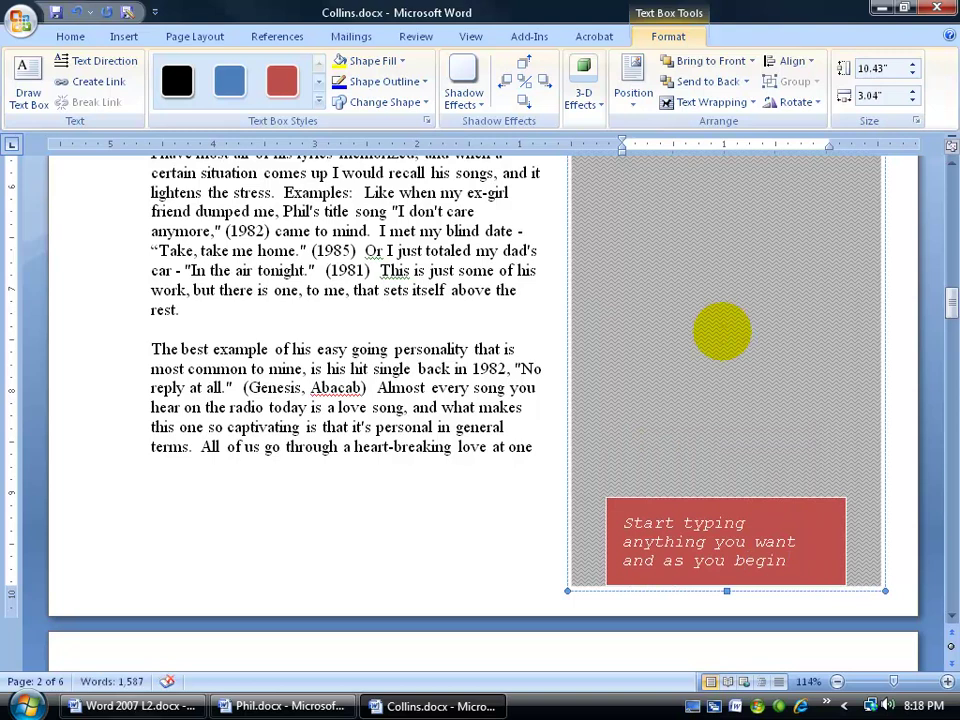
pyautogui.press('Return')
pyautogui.press('Return')
pyautogui.press('Return')
pyautogui.press('Return')
pyautogui.press('Return')
pyautogui.press('Return')
pyautogui.press('Return')
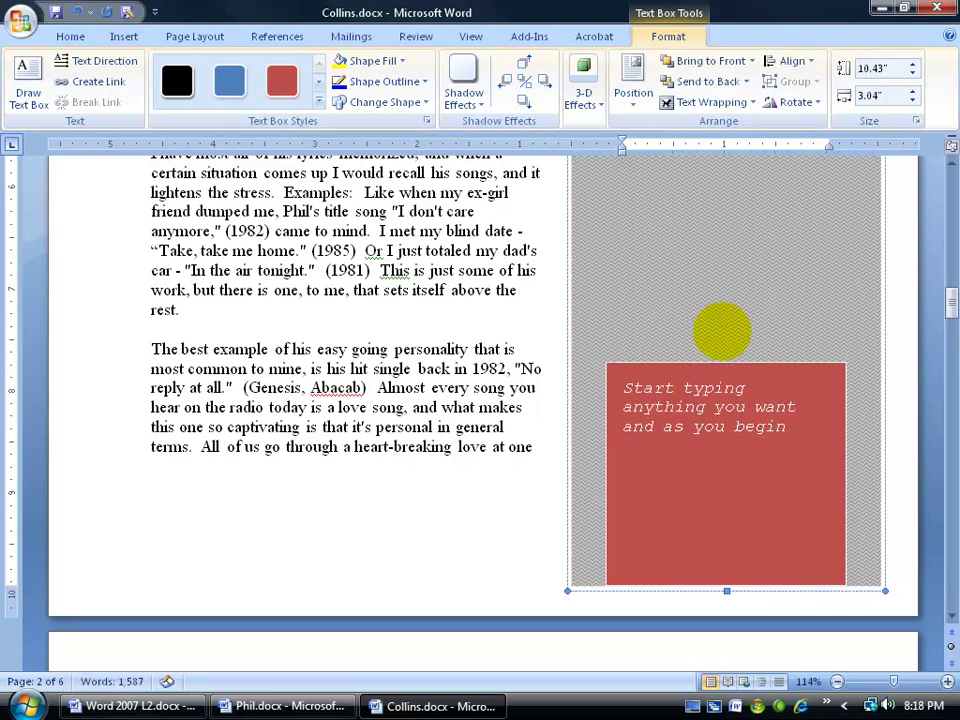
pyautogui.write('Contineu to type')
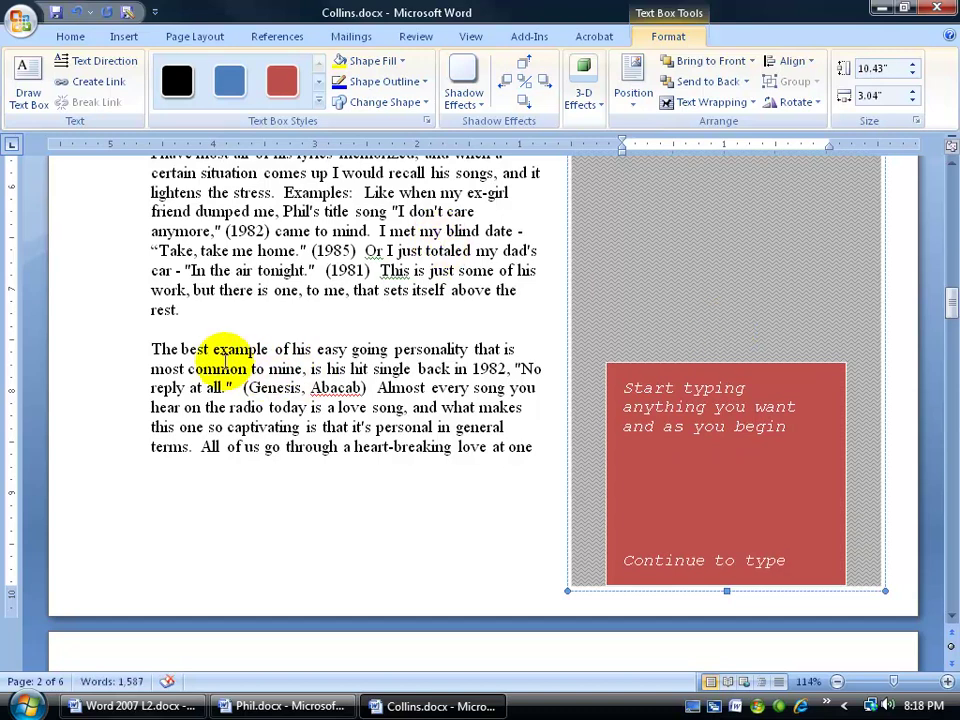
pyautogui.click(182, 360)
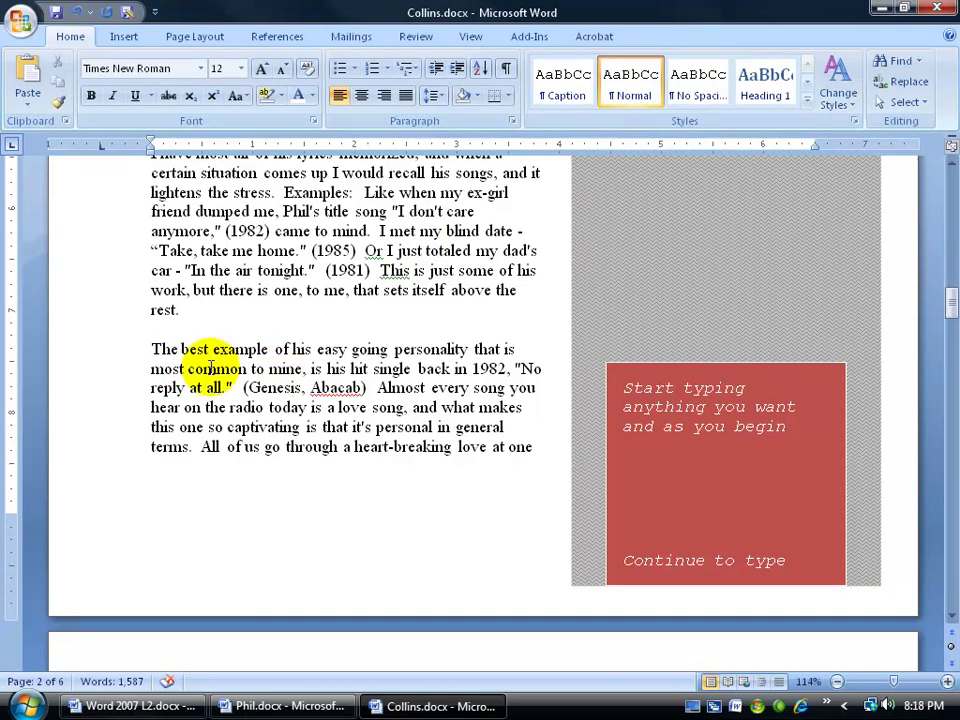
pyautogui.click(123, 36)
# Add the Large Color 1 page number to the footer from the Building Blocks Organizer
pyautogui.click(703, 61)
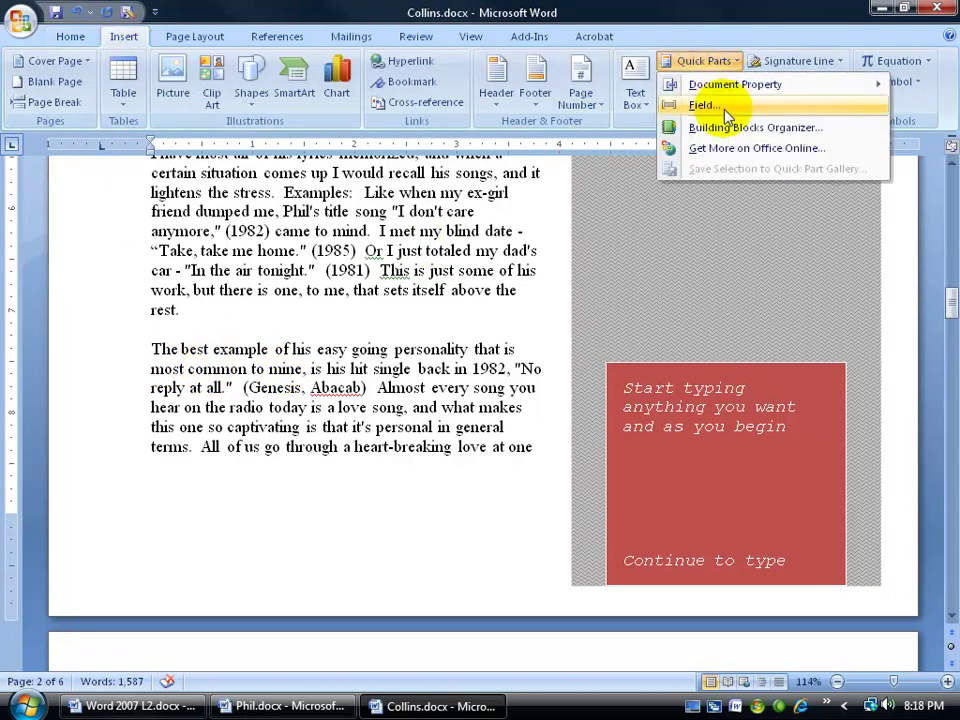
pyautogui.click(729, 127)
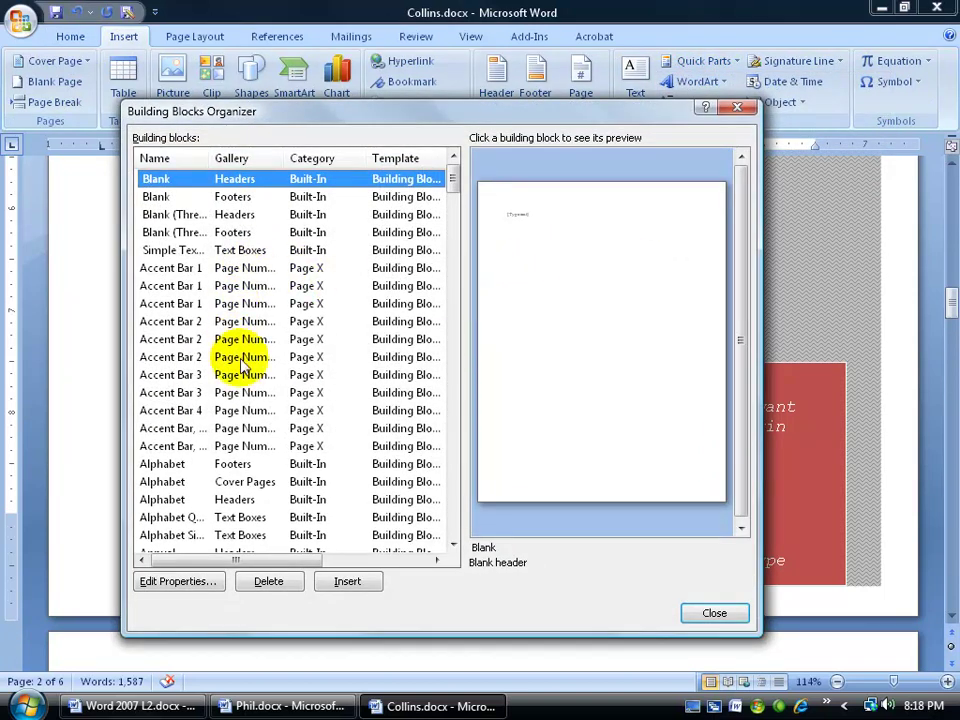
pyautogui.click(180, 357)
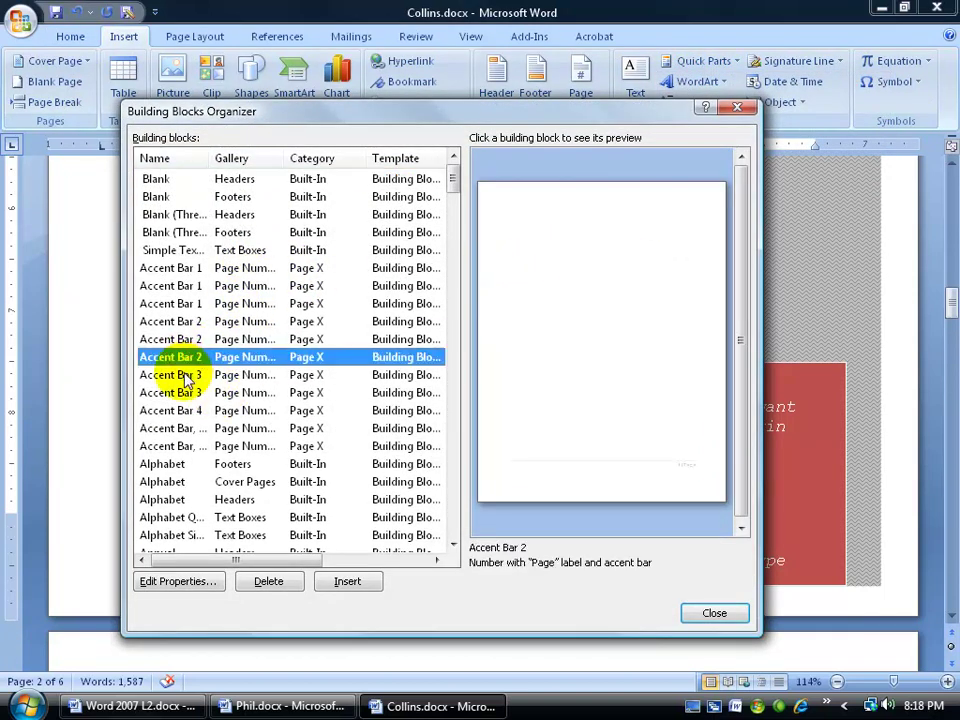
pyautogui.click(183, 375)
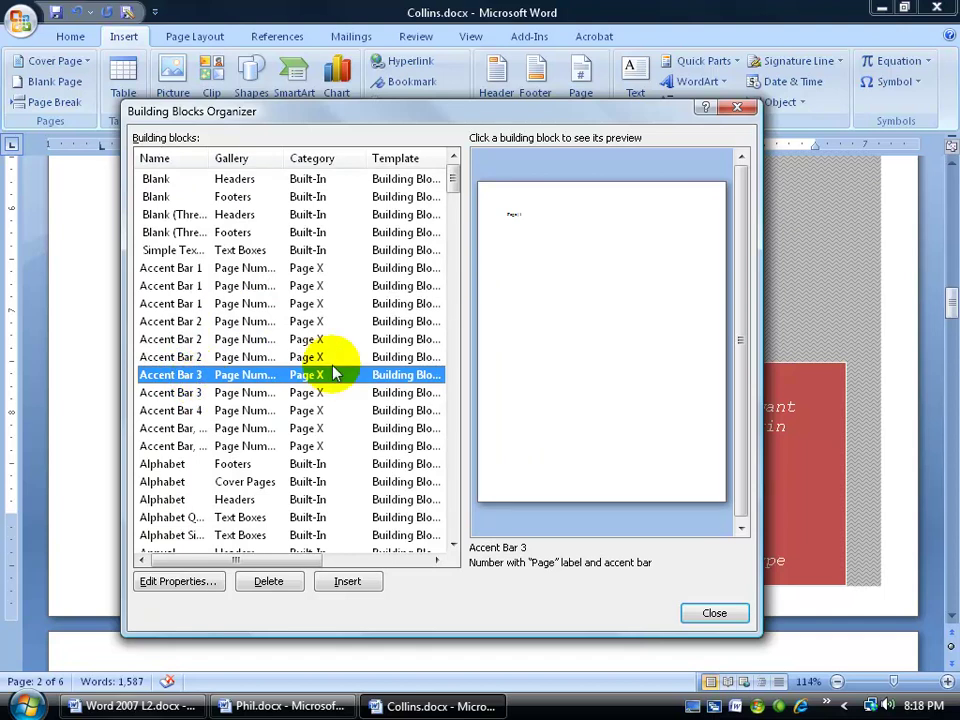
pyautogui.moveTo(452, 177); pyautogui.dragTo(445, 338)
pyautogui.click(196, 341)
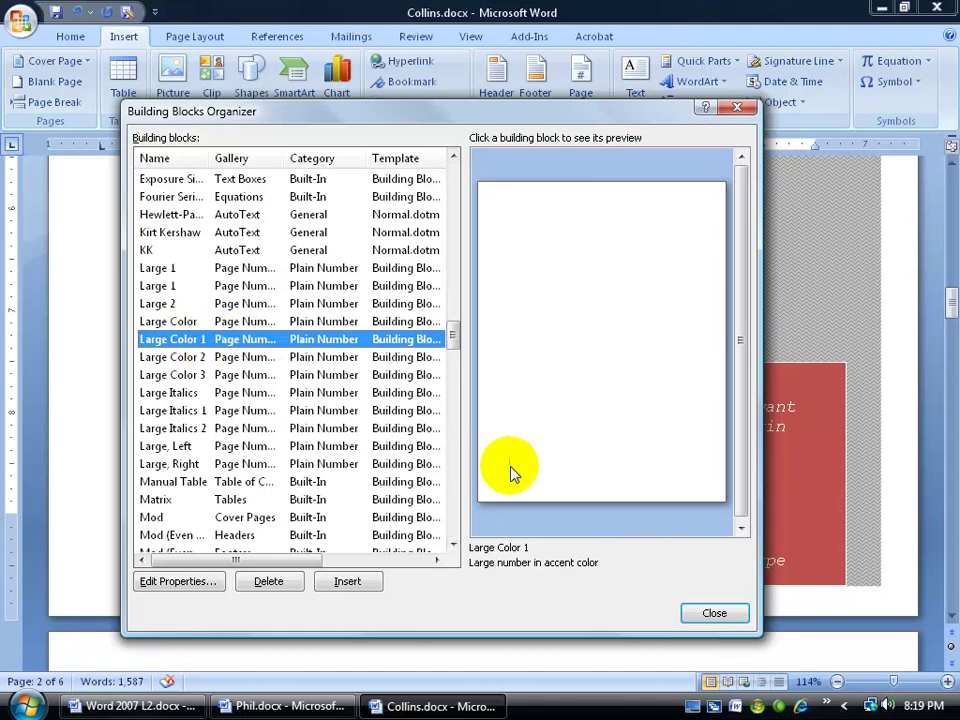
pyautogui.click(347, 581)
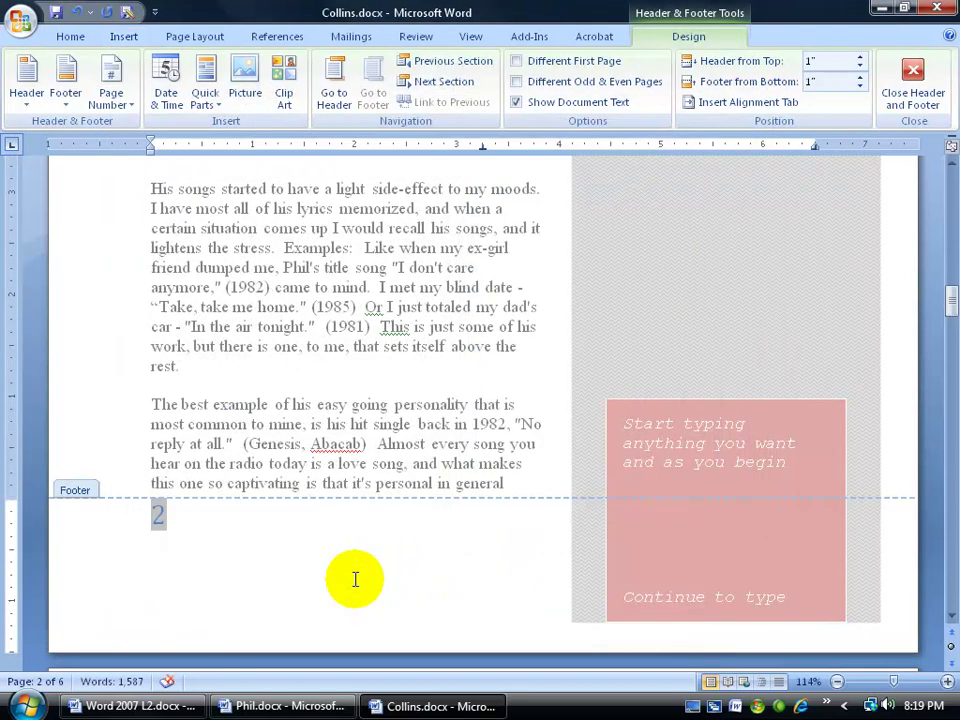
# Add and then remove an empty footer line after the page number, and close the footer
pyautogui.click(311, 540)
pyautogui.press('Return')
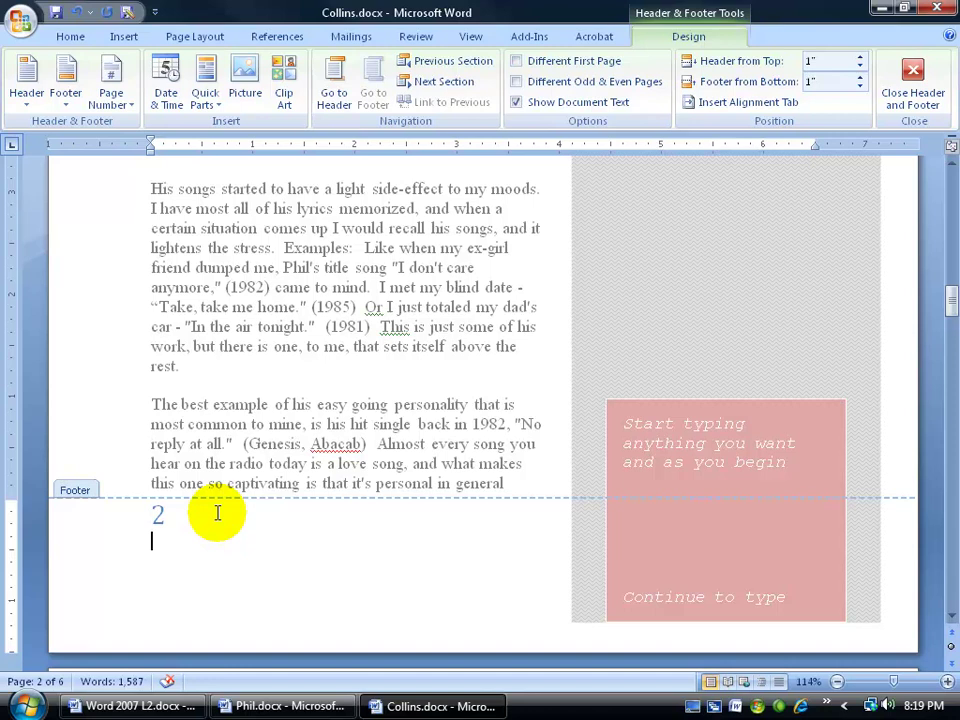
pyautogui.press('BackSpace')
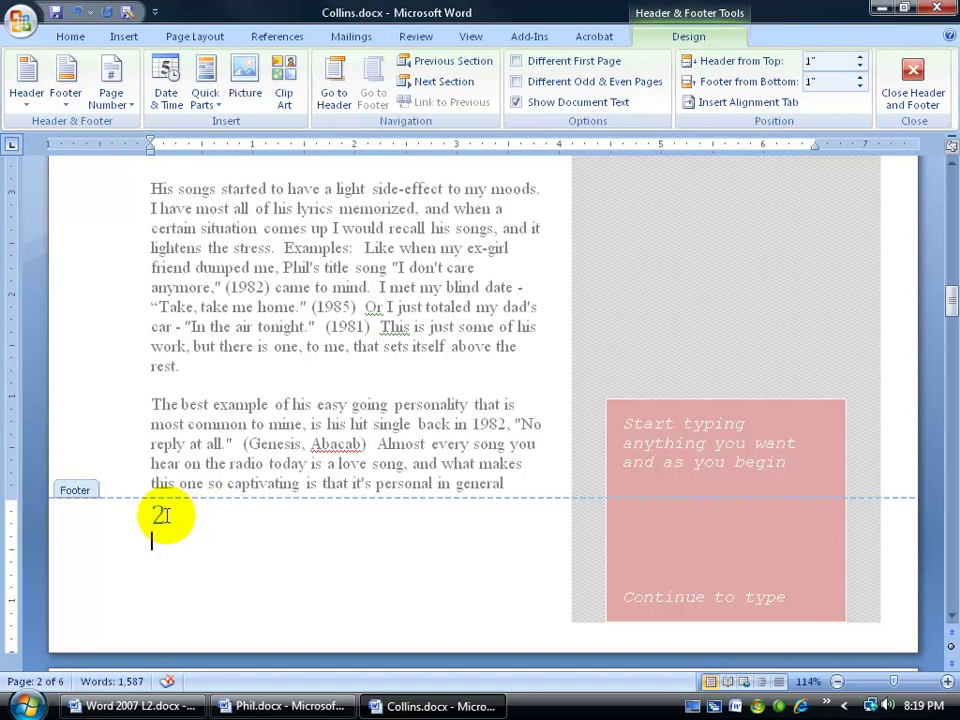
pyautogui.moveTo(951, 302); pyautogui.dragTo(926, 386)
pyautogui.click(912, 80)
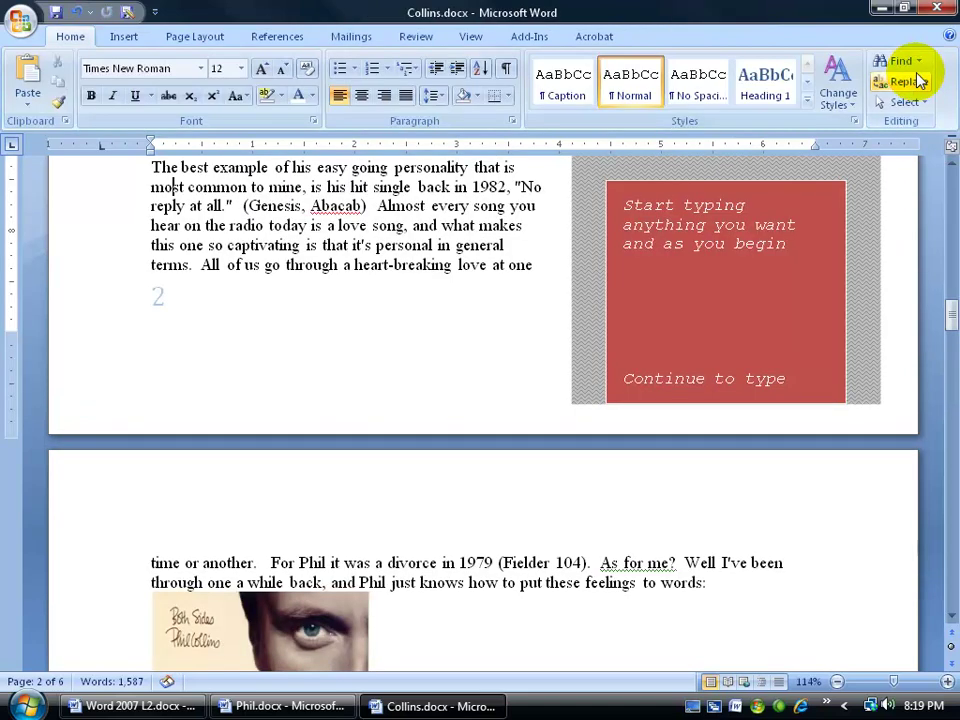
# Apply the light blue Diagonal Gradient - Accent 1 style to the sidebar text box
pyautogui.scroll(6, 514, 300)
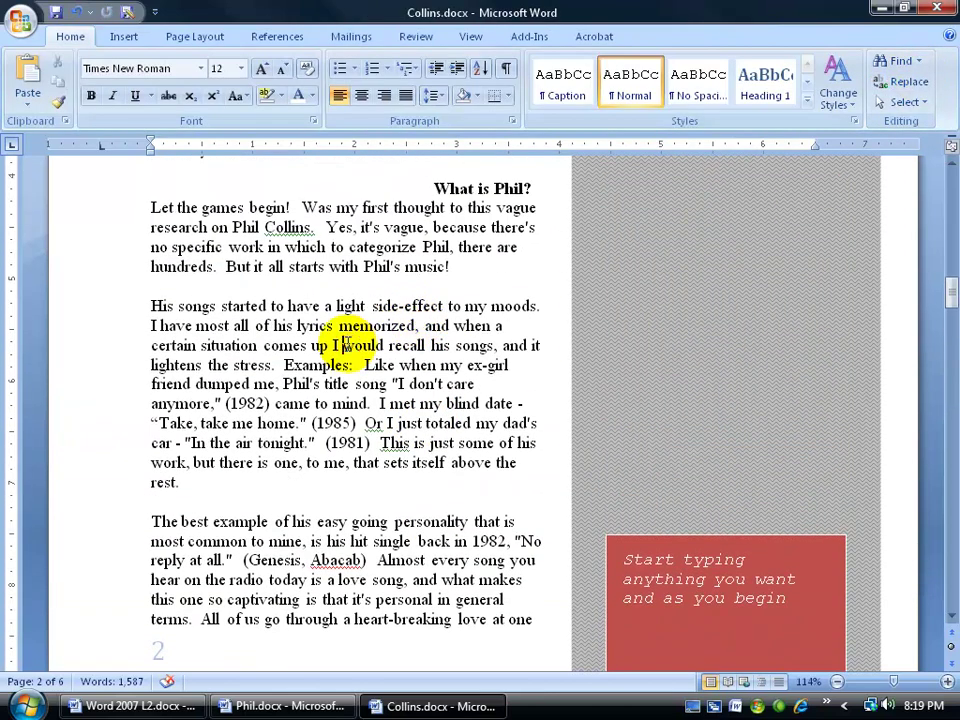
pyautogui.click(572, 345)
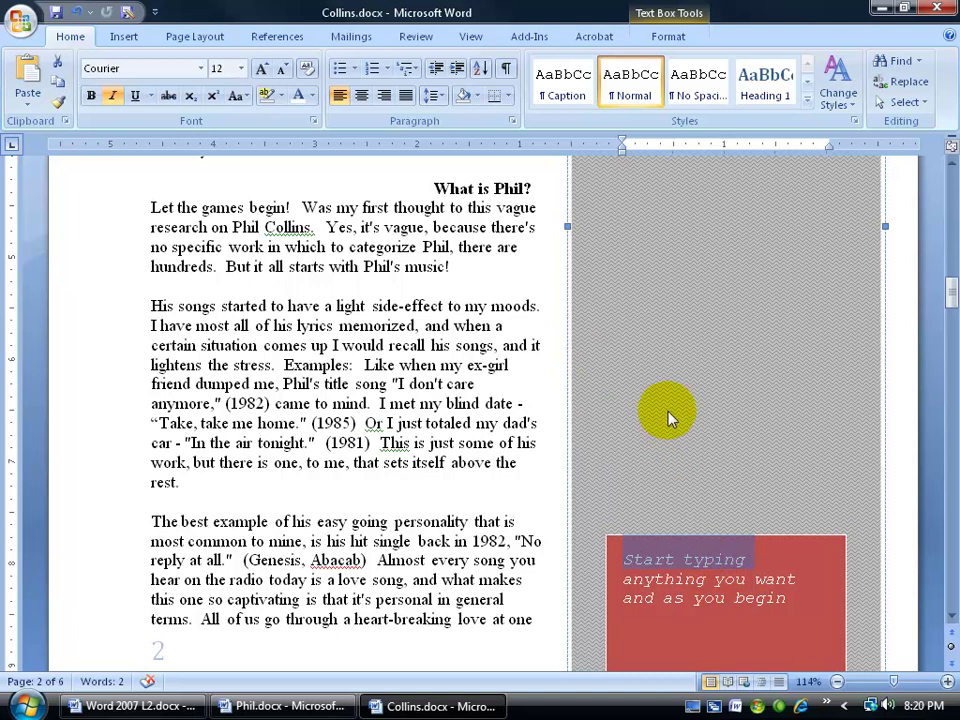
pyautogui.click(669, 38)
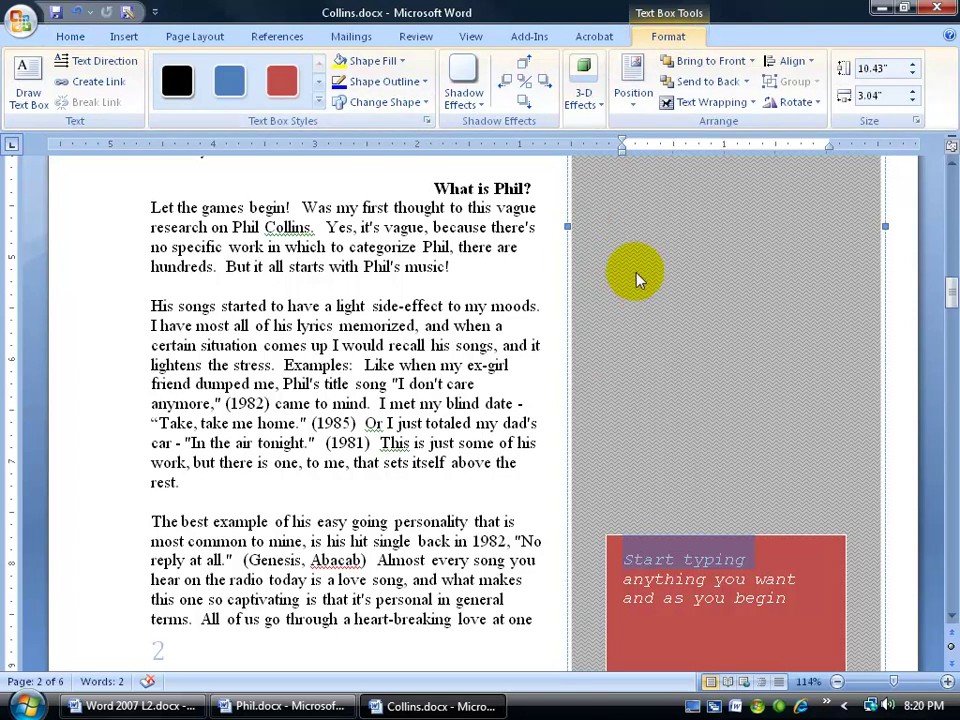
pyautogui.click(318, 101)
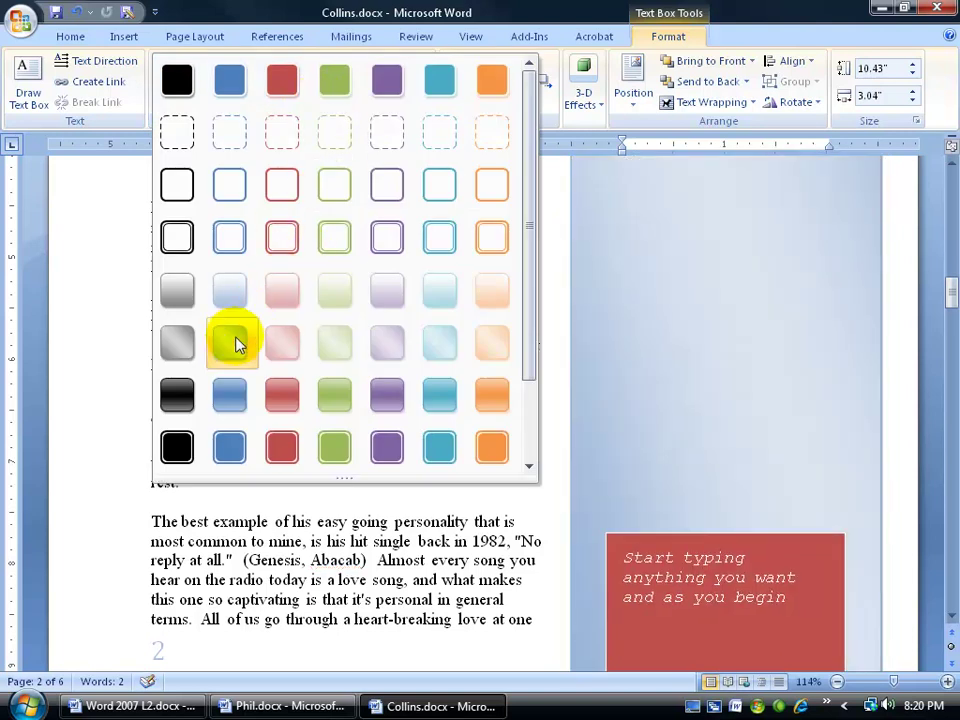
pyautogui.click(231, 338)
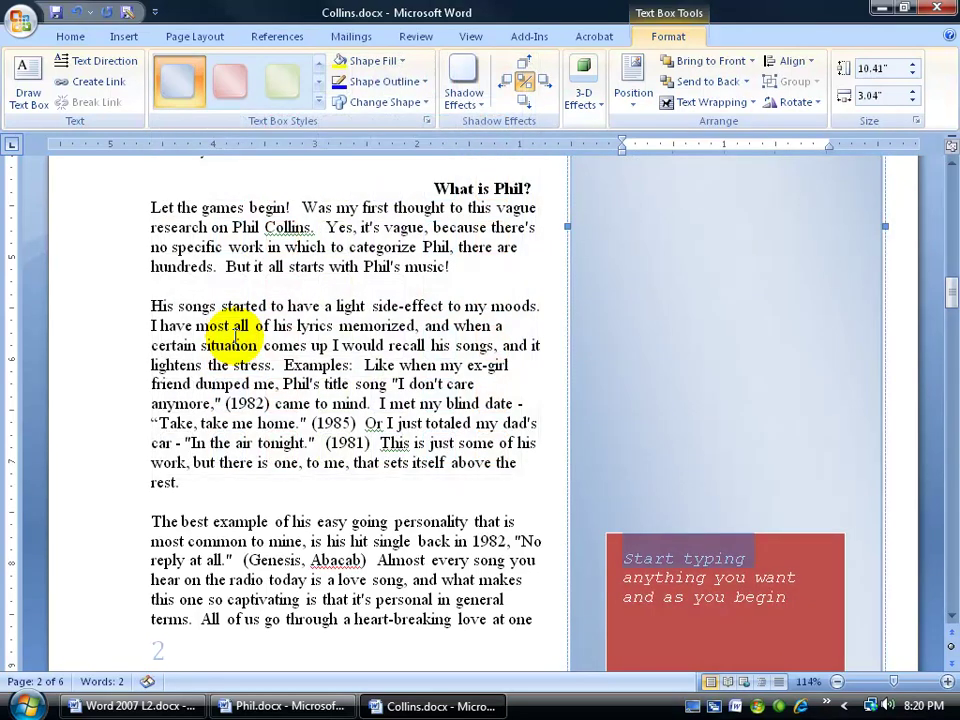
pyautogui.click(664, 364)
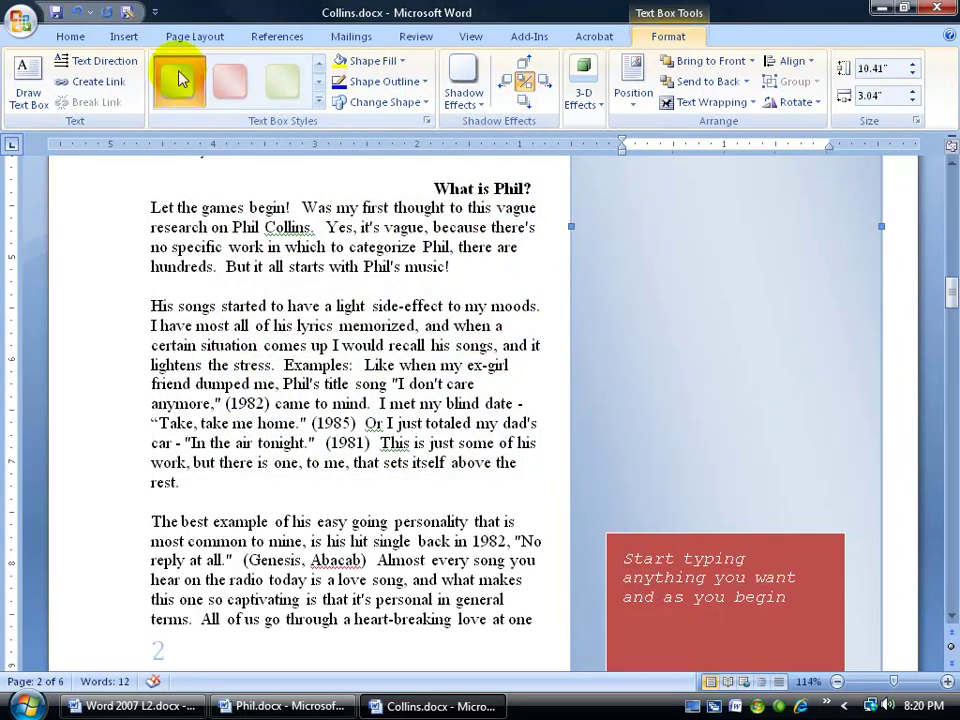
pyautogui.click(124, 37)
pyautogui.click(704, 61)
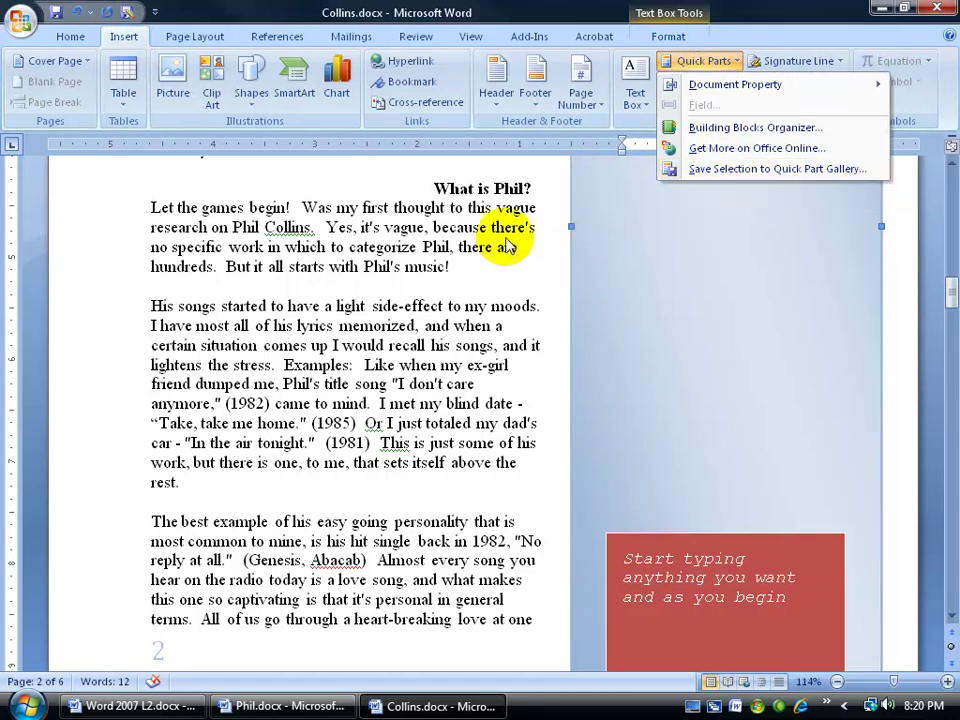
# Save the selected sidebar to the Quick Part Gallery under the name 'puzzle'
pyautogui.click(724, 172)
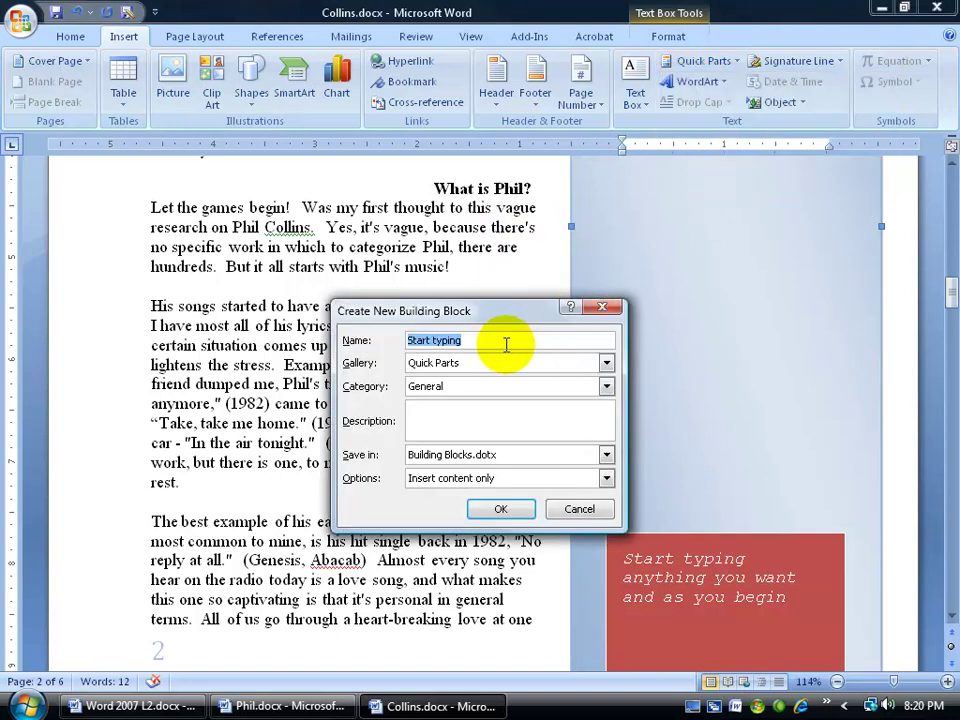
pyautogui.write('puzzle')
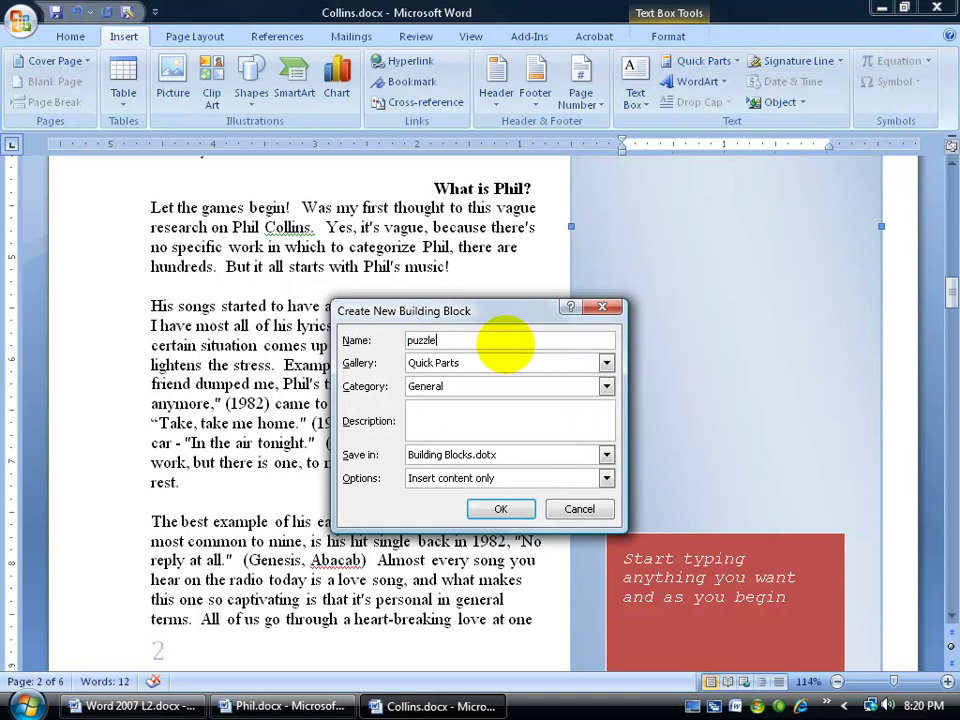
pyautogui.click(500, 509)
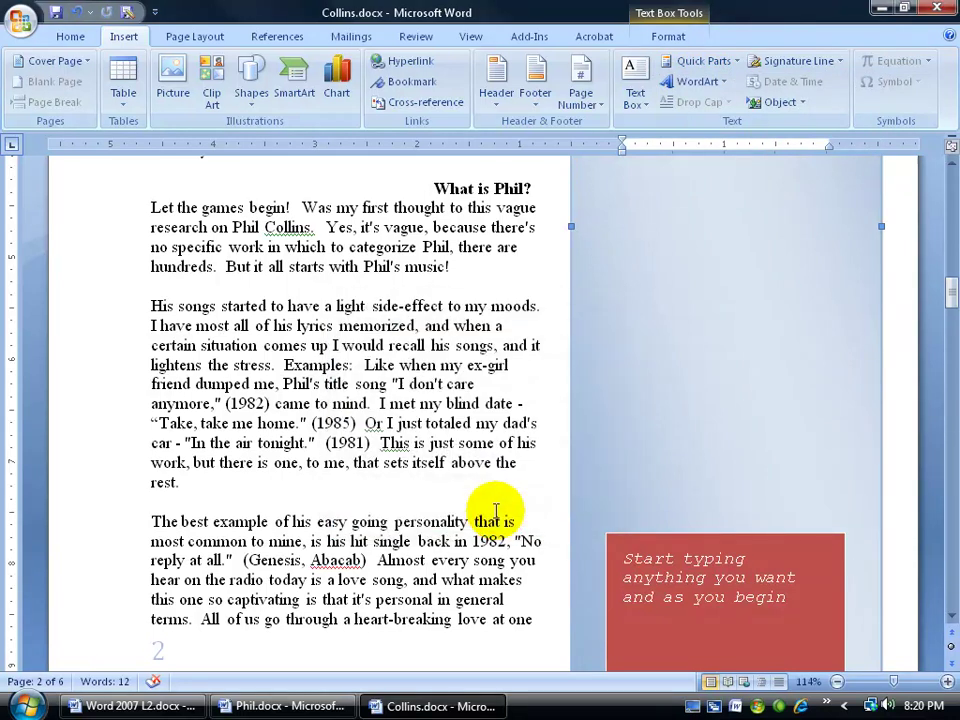
pyautogui.click(595, 337)
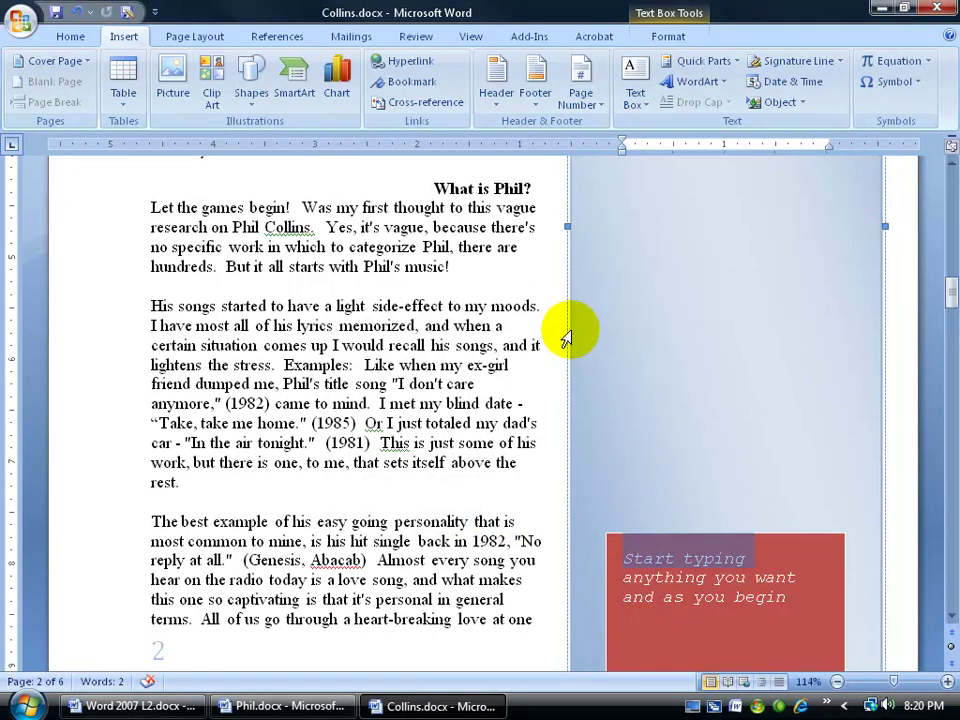
pyautogui.click(565, 338)
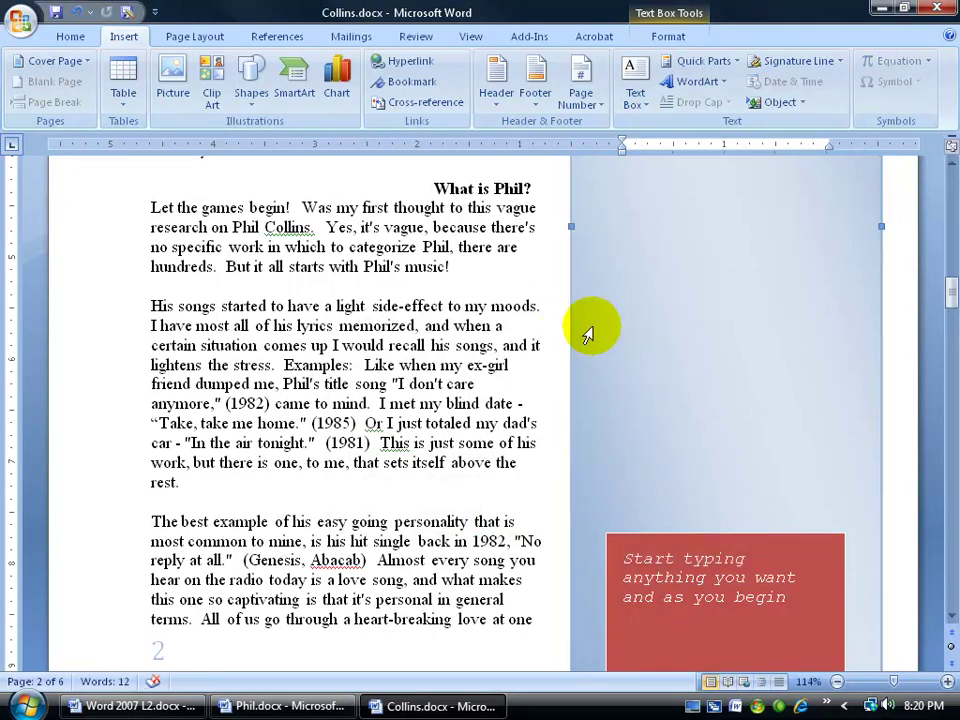
pyautogui.click(670, 38)
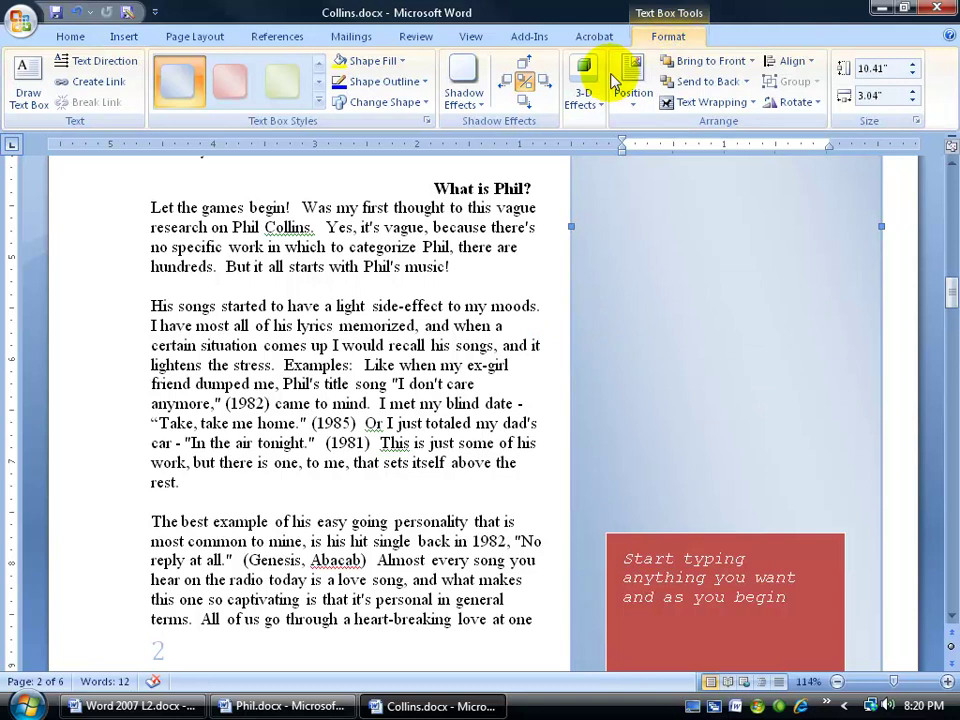
# Apply the pink Diagonal Gradient - Accent 2 style to the sidebar text box
pyautogui.click(230, 87)
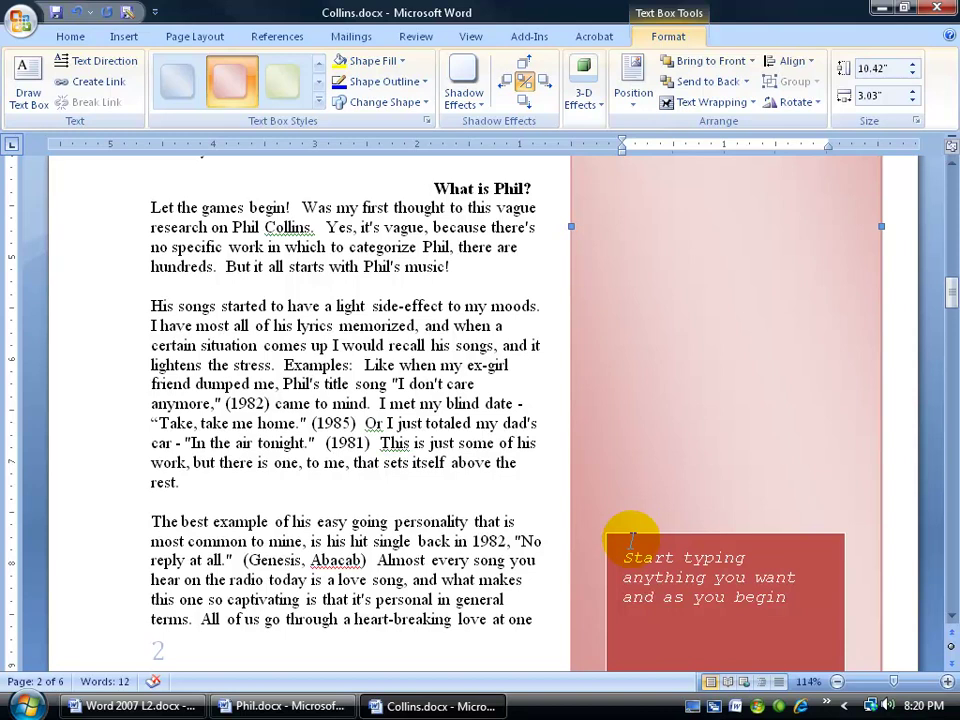
pyautogui.click(126, 36)
pyautogui.click(704, 60)
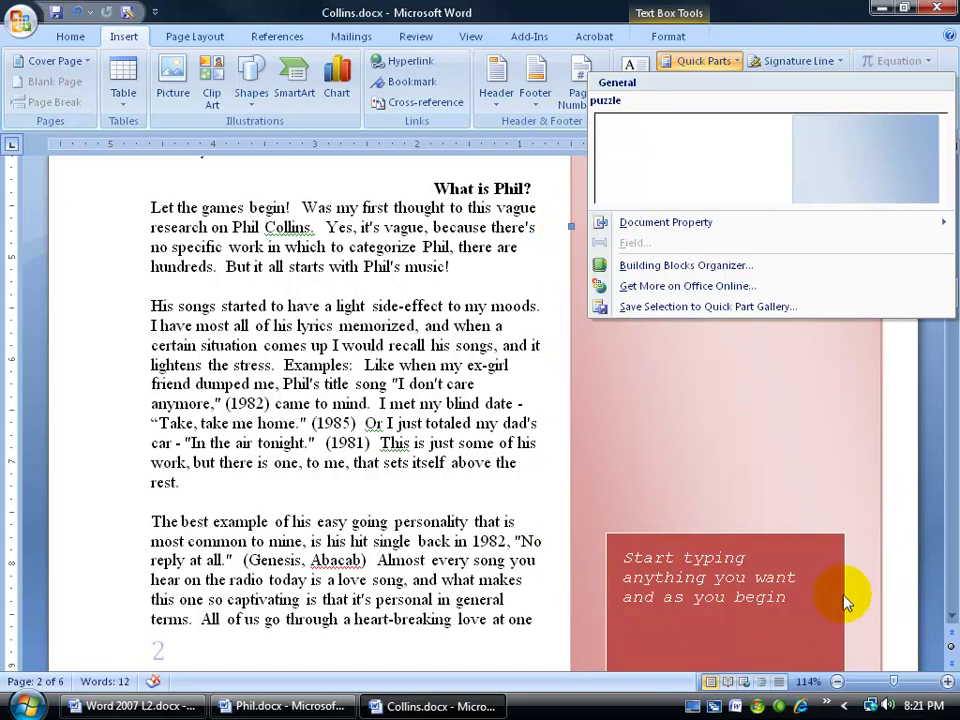
# Save the pink sidebar as the 'puzzle' Quick Part, replacing the existing puzzle building block
pyautogui.click(396, 402)
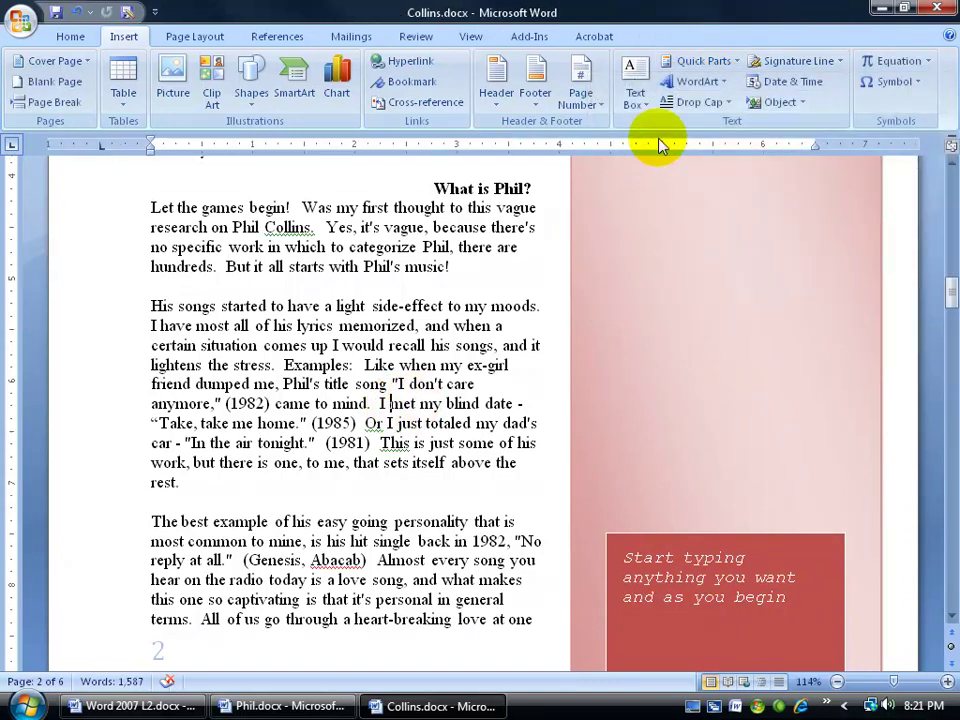
pyautogui.click(706, 61)
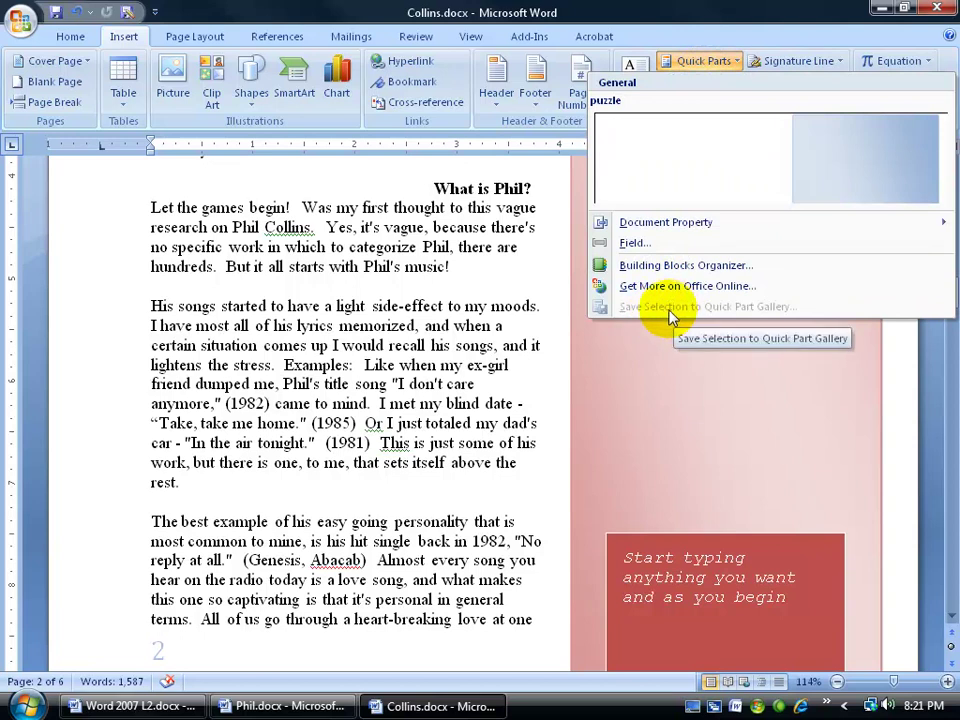
pyautogui.click(563, 362)
pyautogui.click(568, 362)
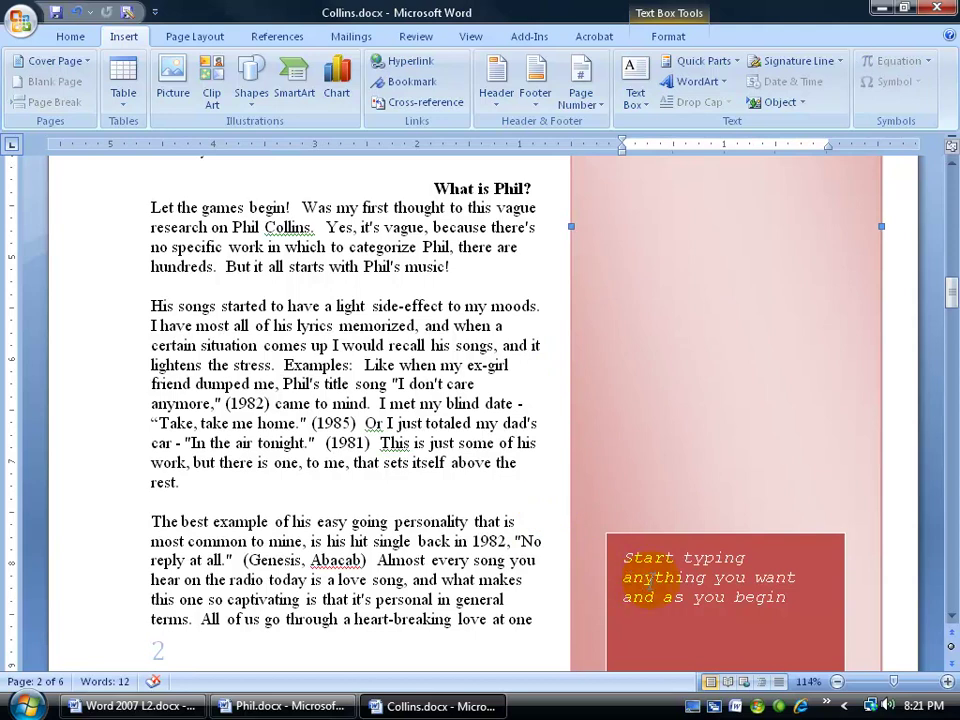
pyautogui.click(716, 62)
pyautogui.click(668, 308)
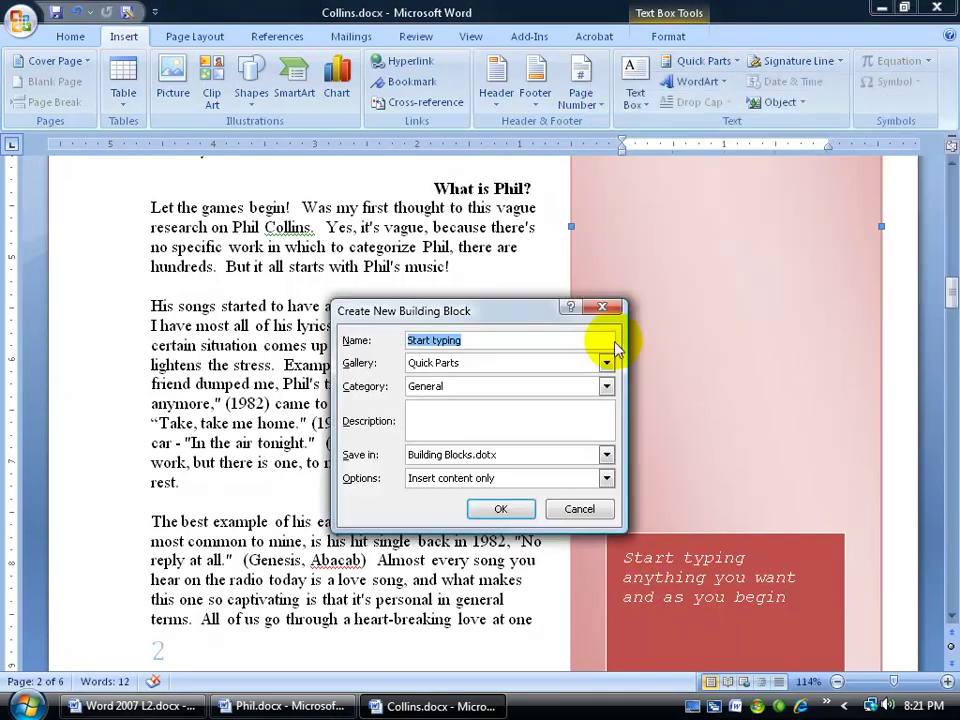
pyautogui.write('puzzle')
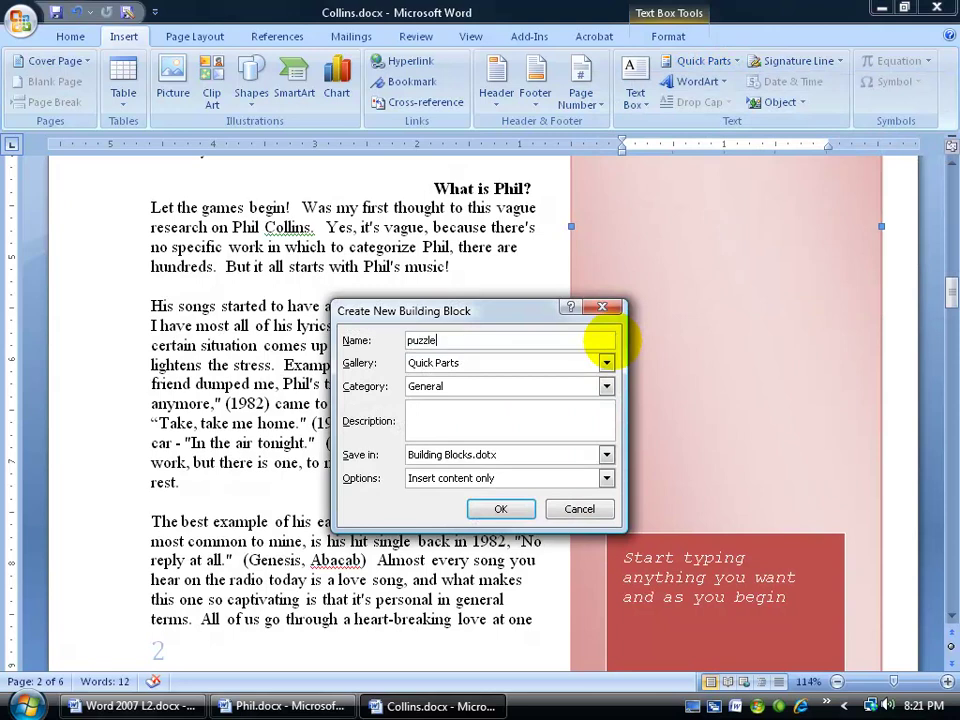
pyautogui.click(501, 509)
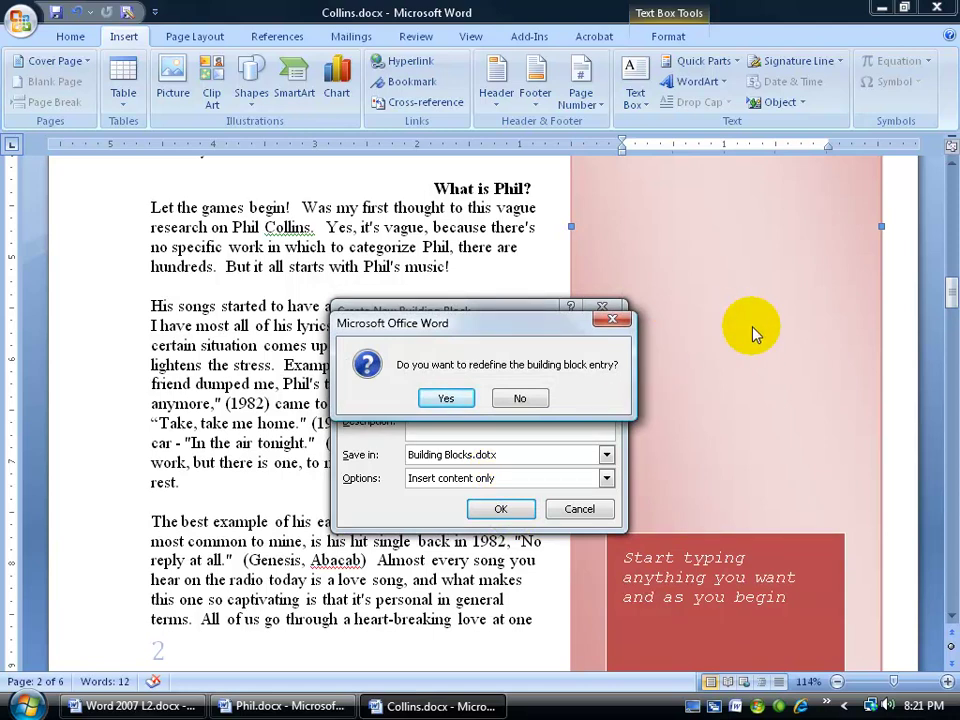
pyautogui.click(446, 398)
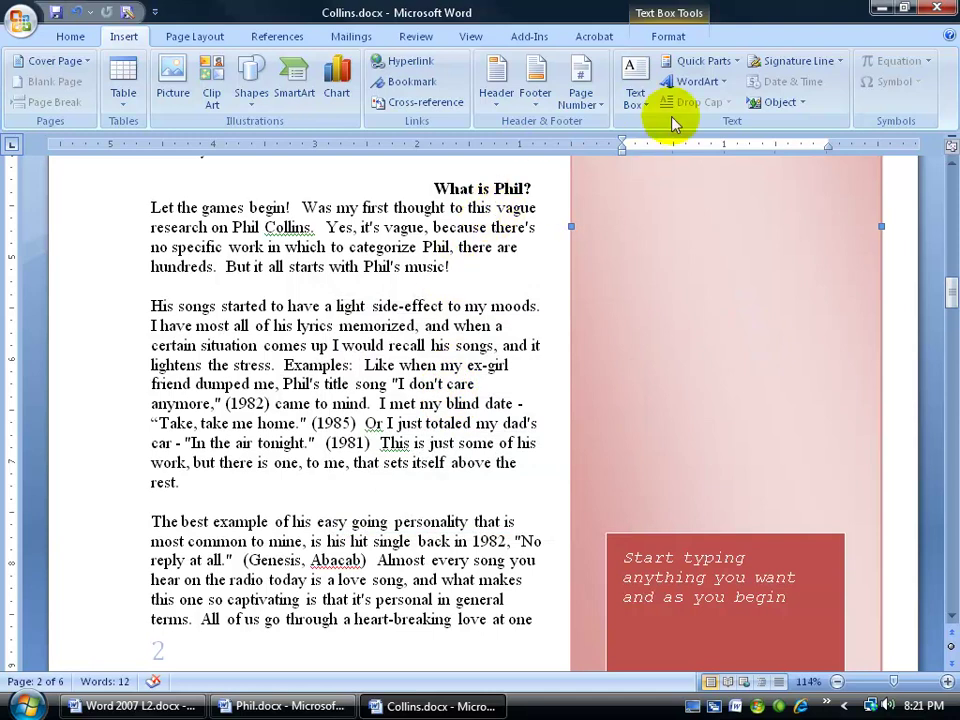
# Check the Quick Parts gallery for the updated pink puzzle entry
pyautogui.click(705, 61)
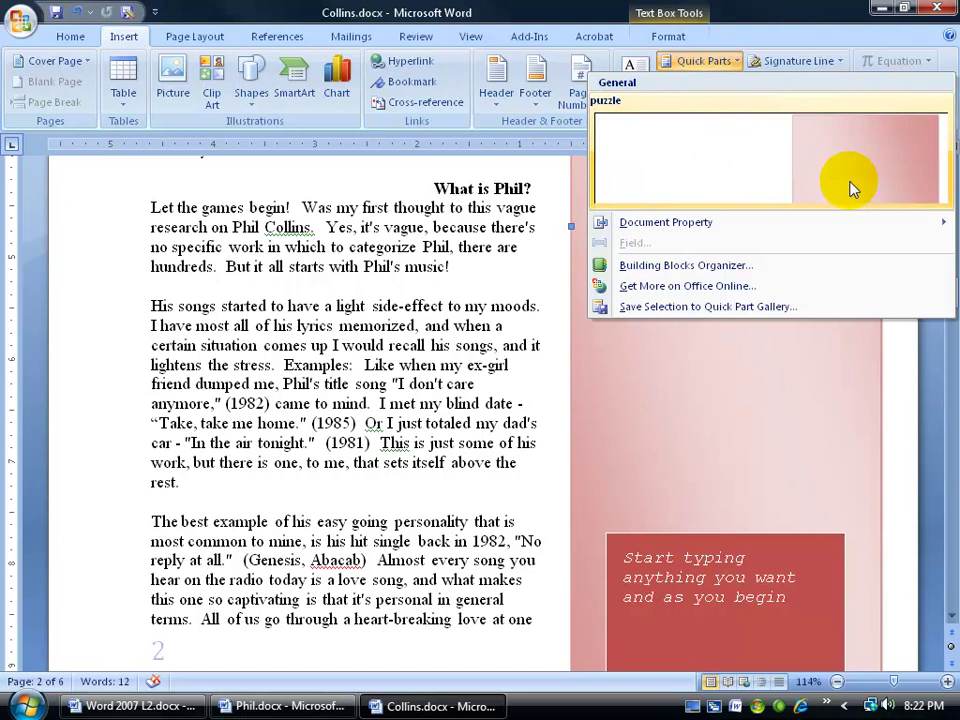
pyautogui.click(524, 256)
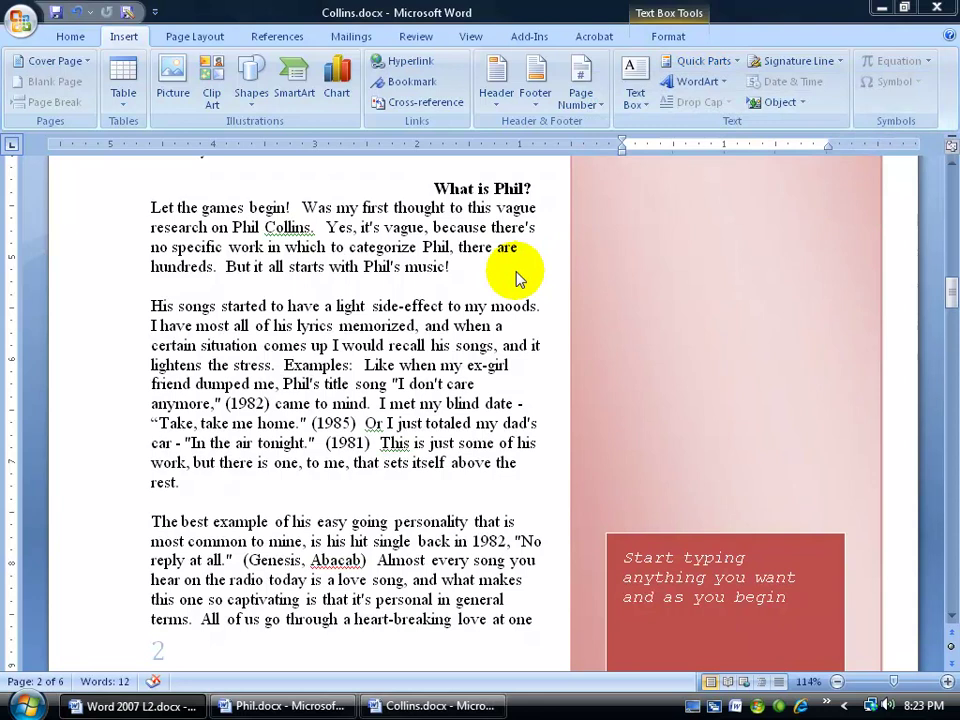
pyautogui.click(706, 61)
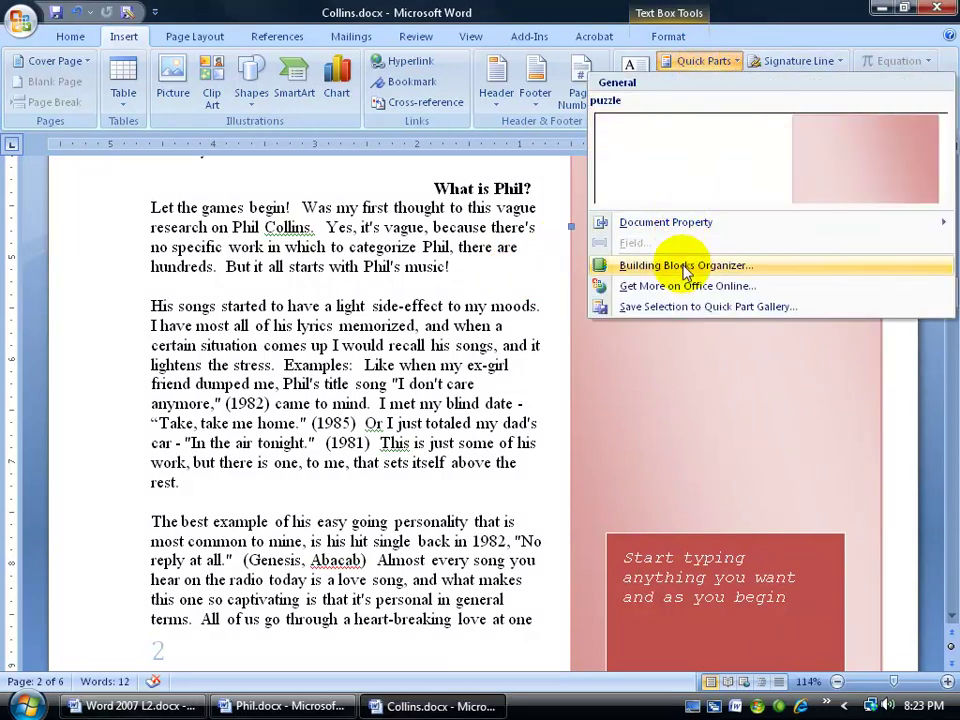
# Delete the Phil Collins Header block in the Building Blocks Organizer and close the organizer
pyautogui.click(645, 265)
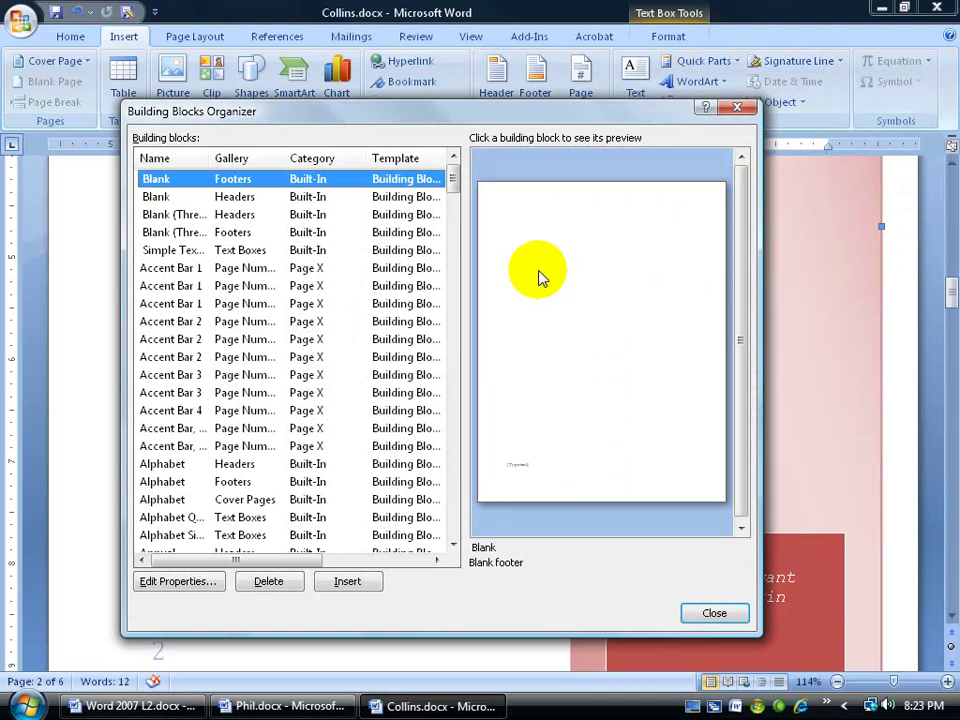
pyautogui.moveTo(456, 182); pyautogui.dragTo(452, 390)
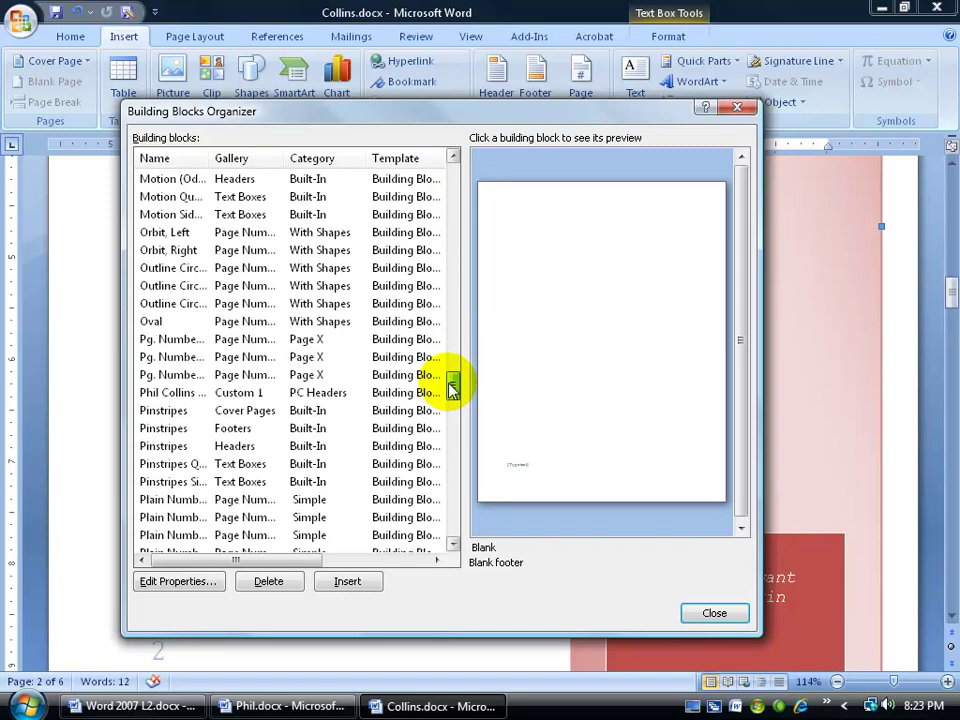
pyautogui.click(296, 392)
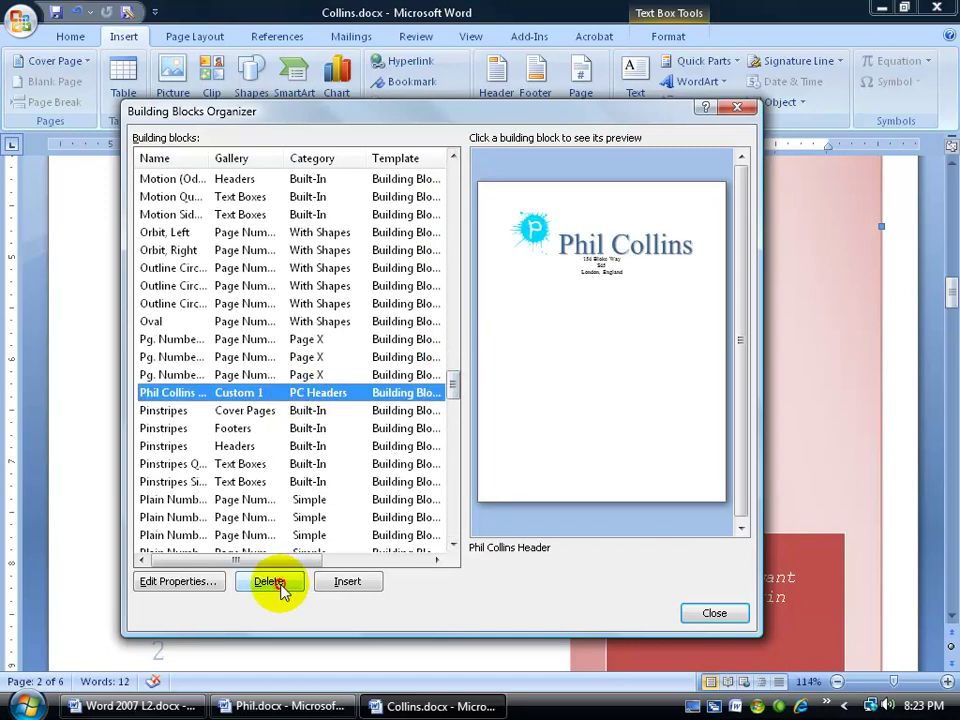
pyautogui.click(270, 582)
pyautogui.click(442, 398)
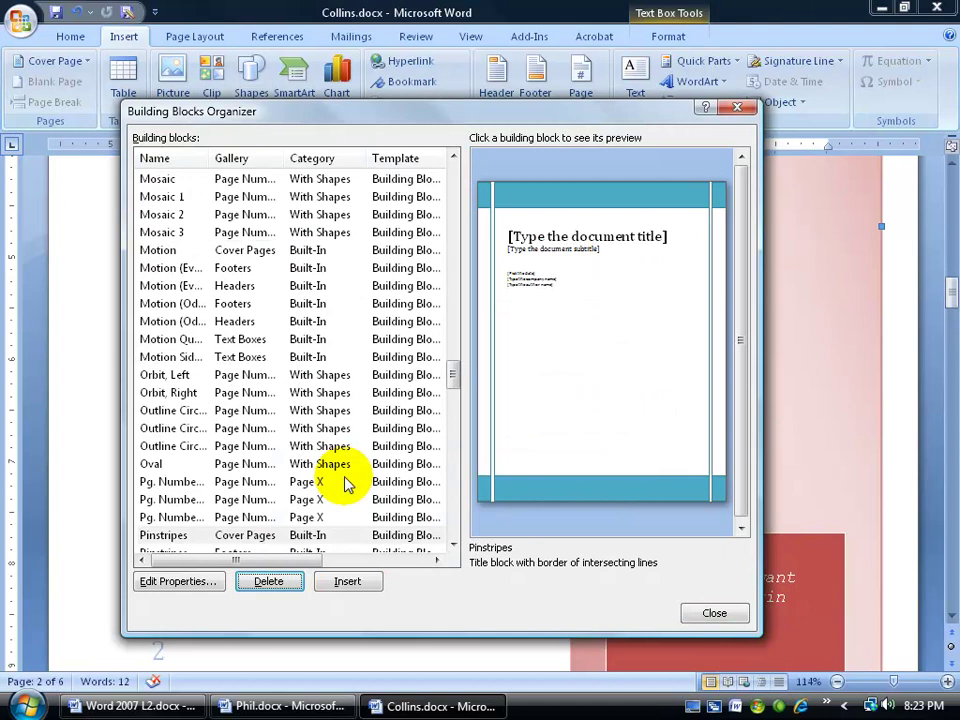
pyautogui.click(714, 613)
pyautogui.click(354, 421)
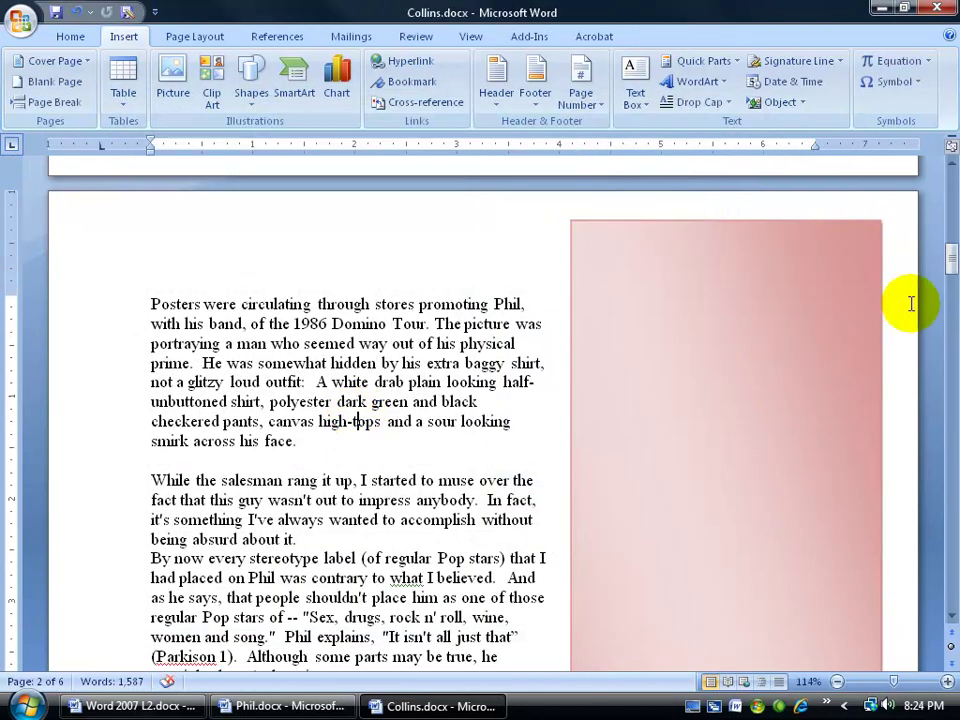
# Insert a Date and Time > Date field formatted as January 18, 2008 above the heading
pyautogui.moveTo(951, 259); pyautogui.dragTo(951, 212)
pyautogui.click(218, 453)
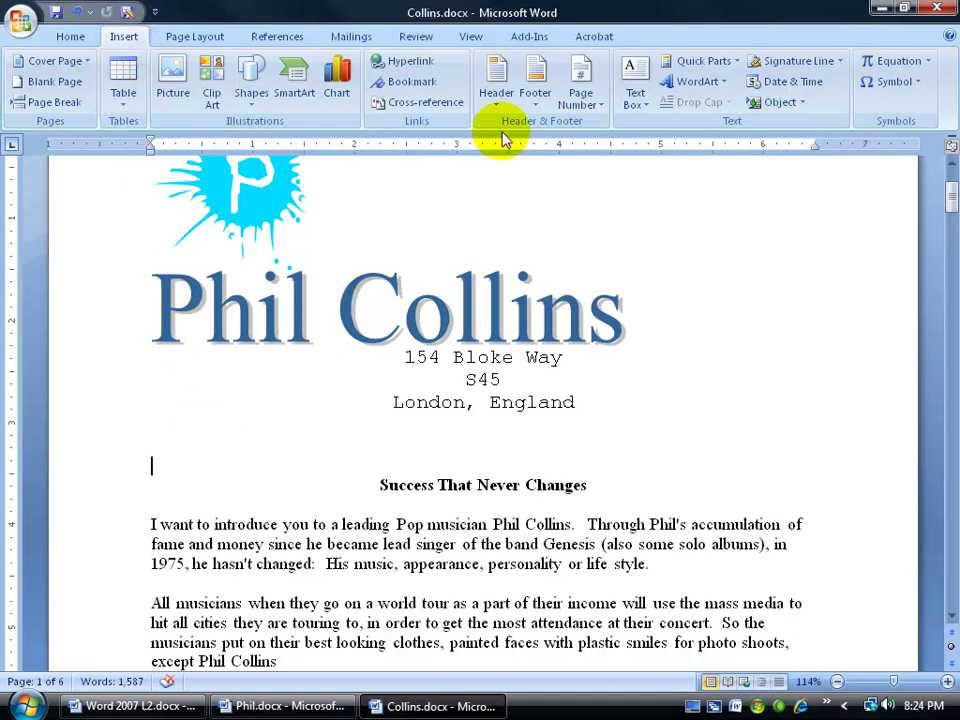
pyautogui.click(722, 62)
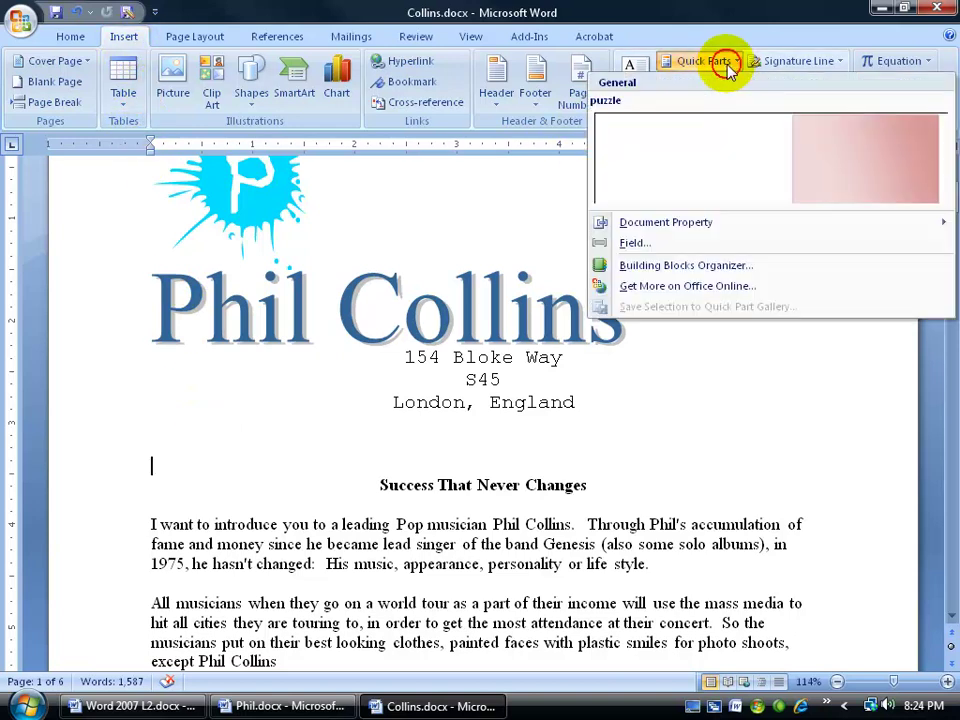
pyautogui.click(636, 245)
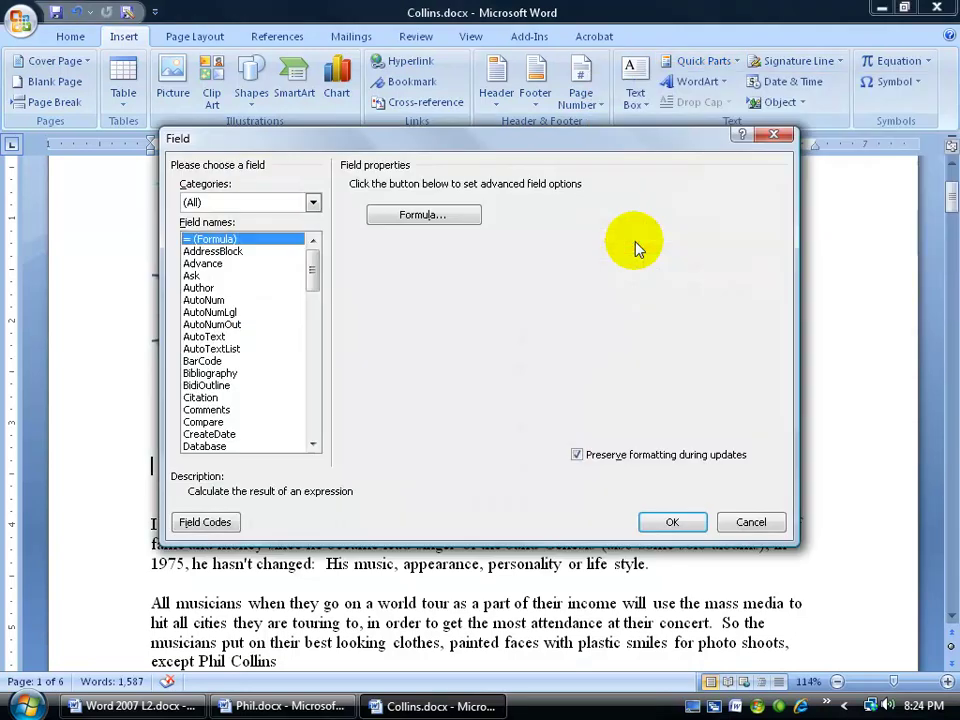
pyautogui.click(313, 203)
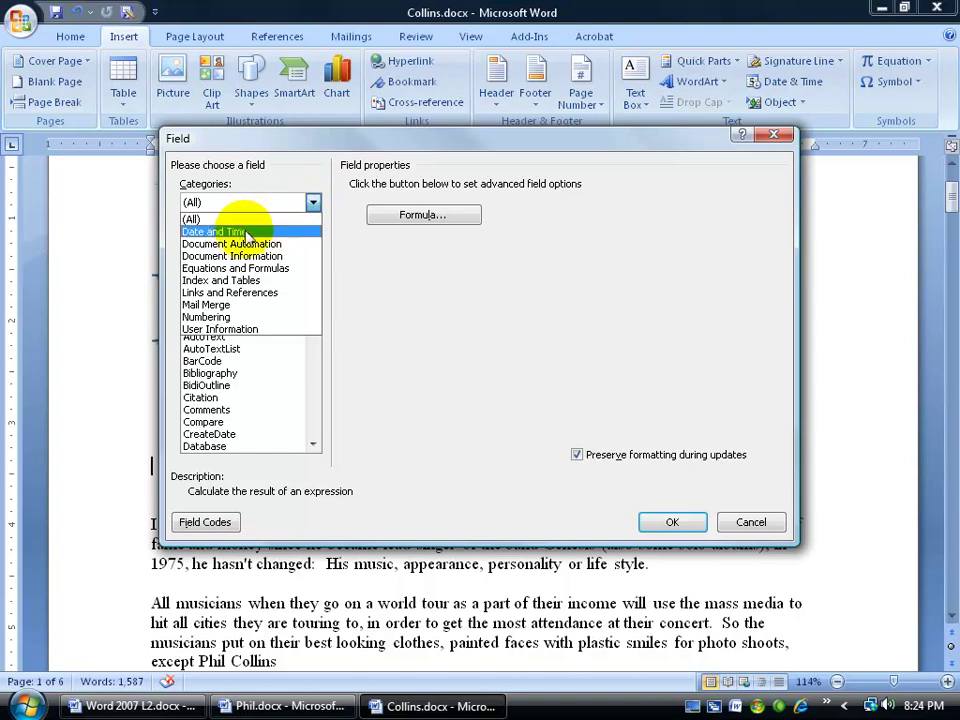
pyautogui.click(228, 232)
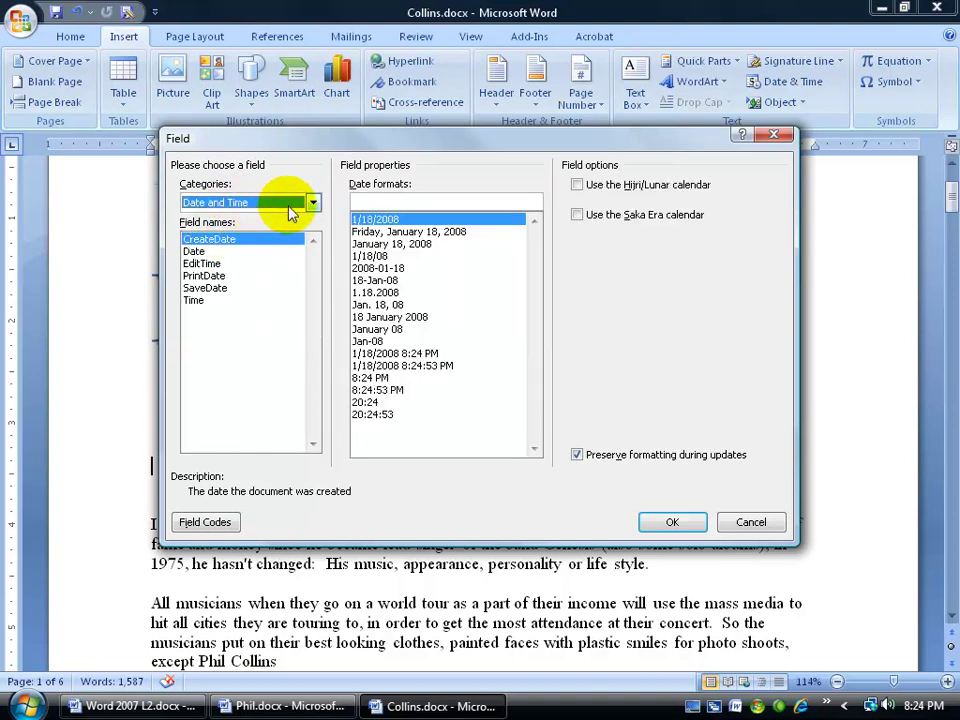
pyautogui.click(195, 251)
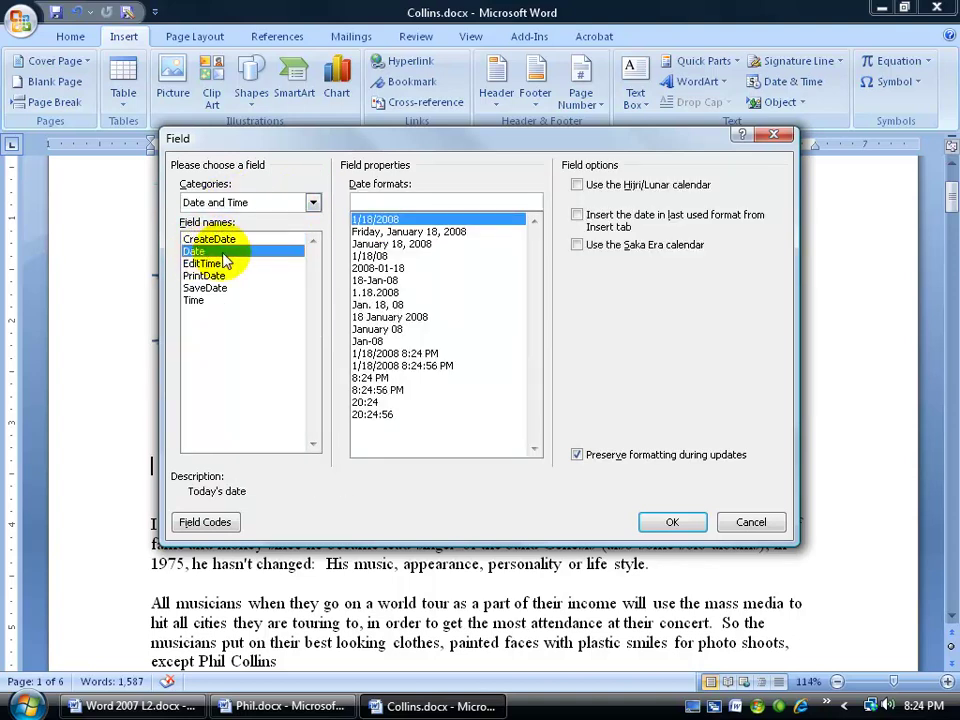
pyautogui.click(410, 246)
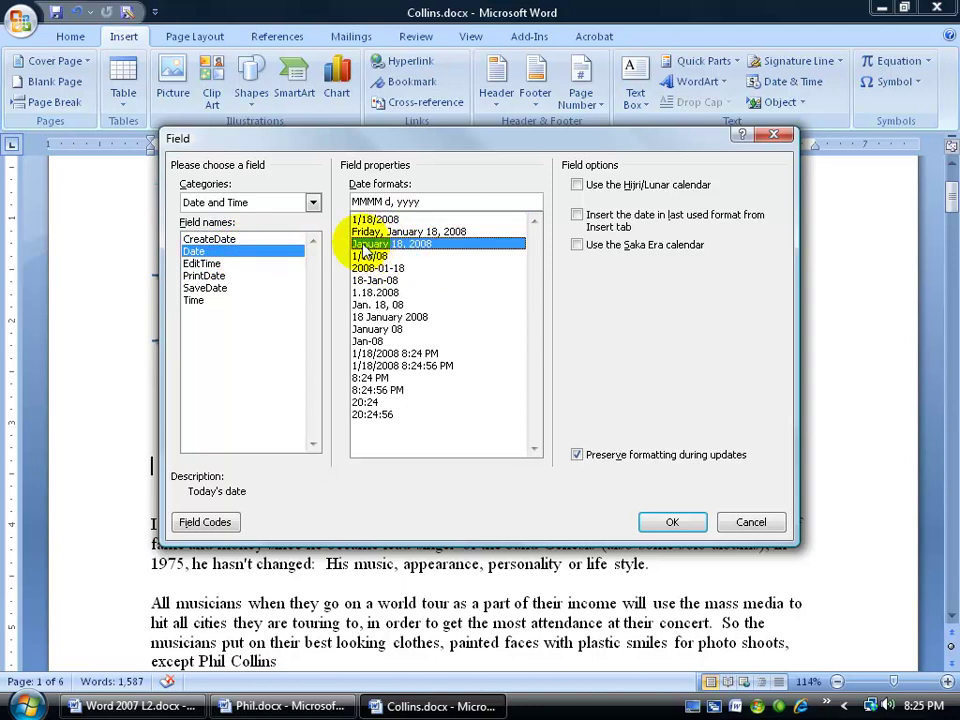
pyautogui.click(669, 521)
pyautogui.click(290, 466)
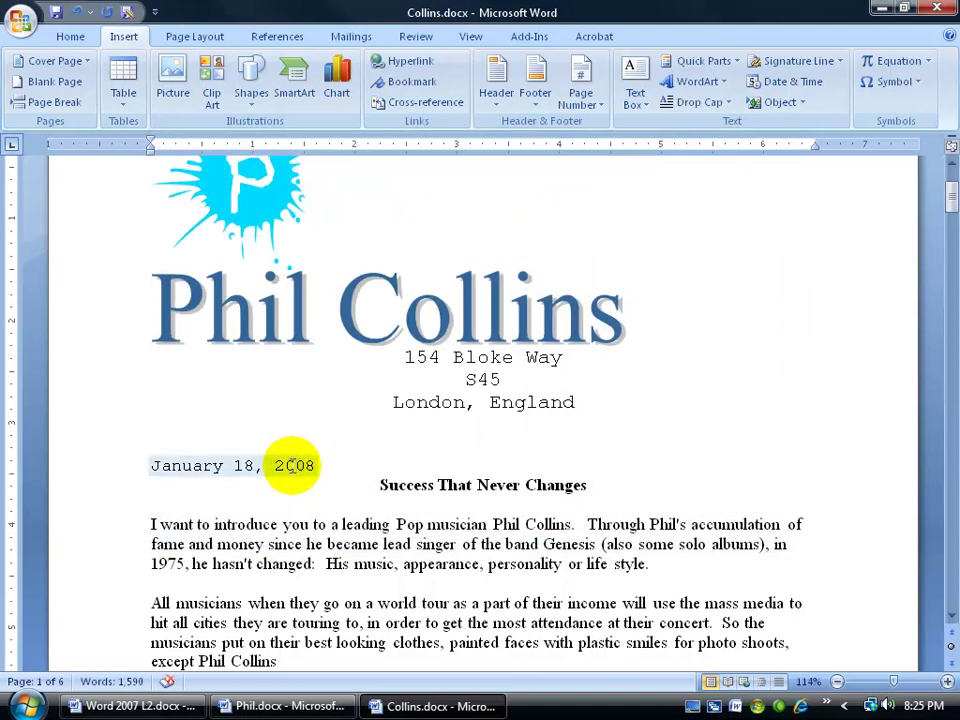
# Drag the January 18, 2008 date field to the start of the Success That Never Changes line
pyautogui.click(232, 466)
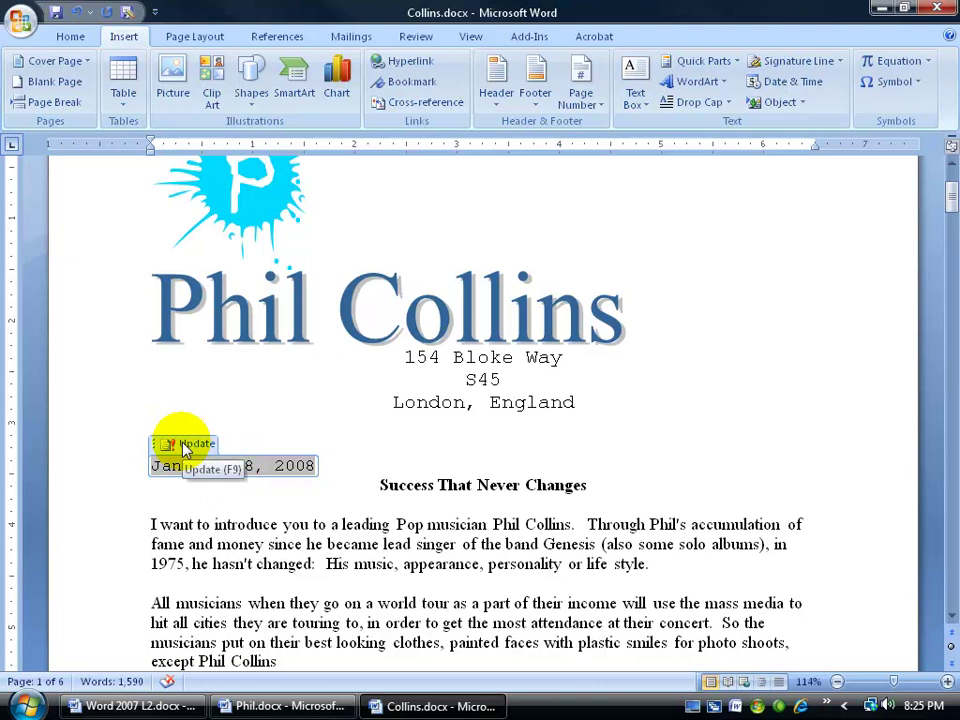
pyautogui.click(205, 487)
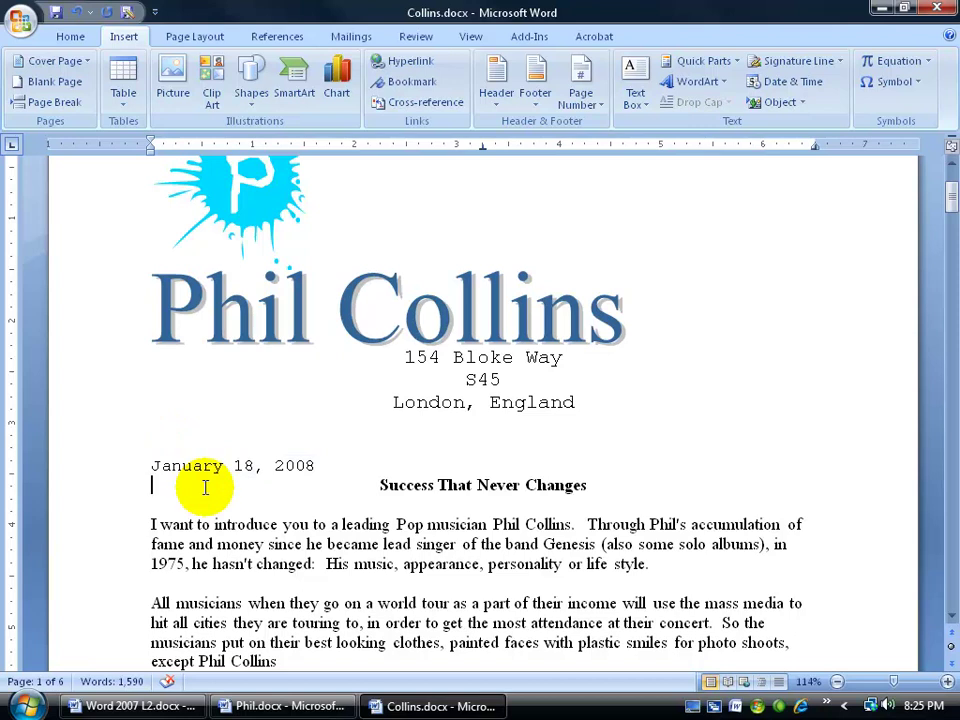
pyautogui.click(236, 465)
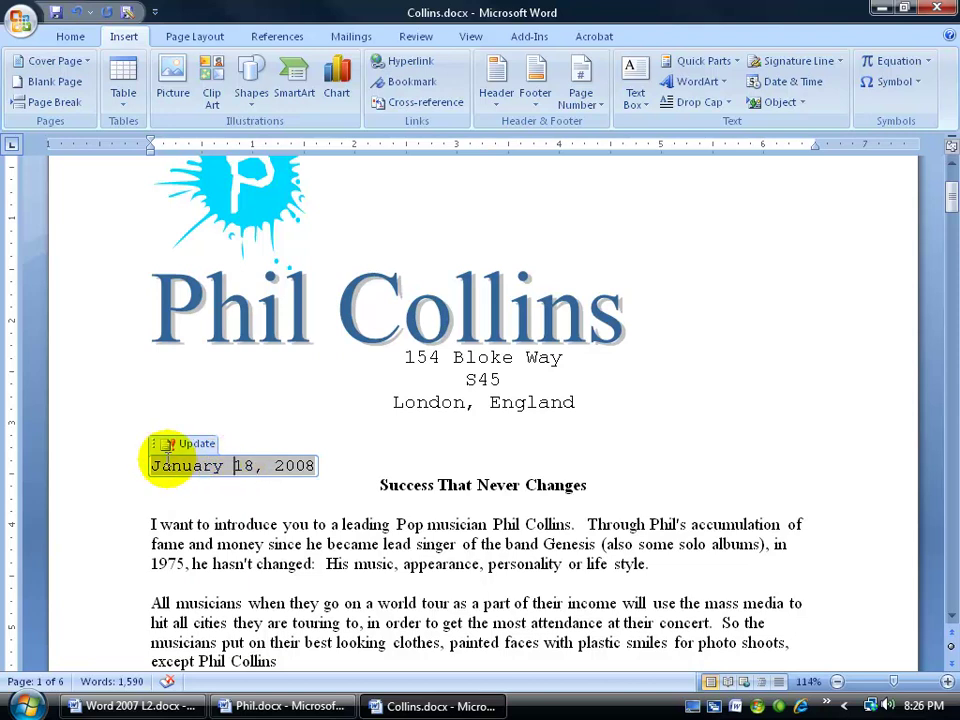
pyautogui.moveTo(155, 450); pyautogui.dragTo(159, 501)
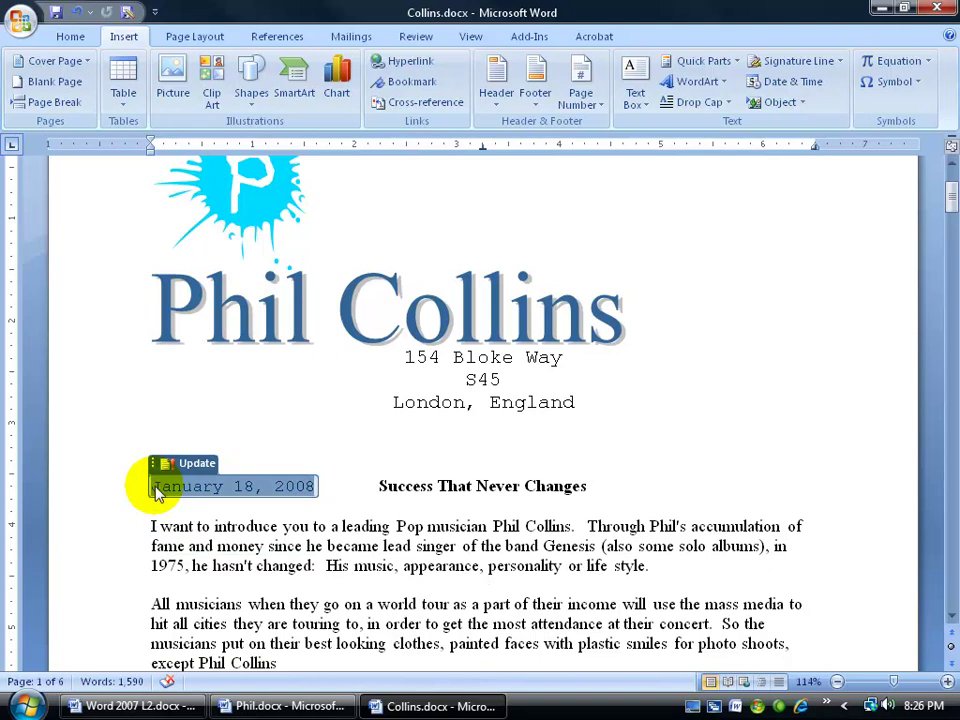
pyautogui.click(66, 36)
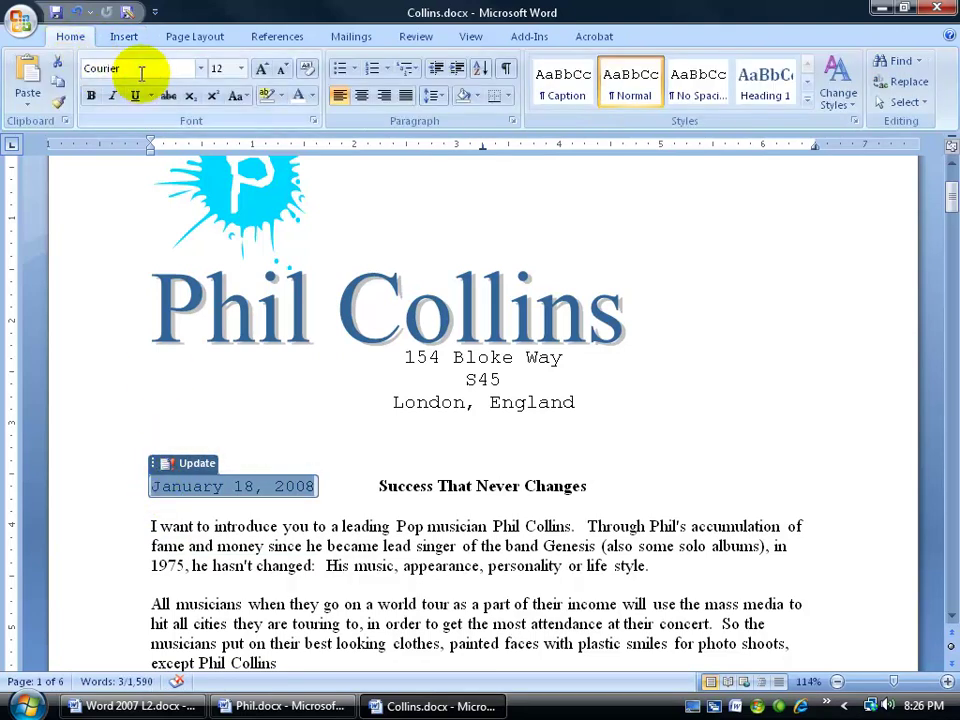
# Enlarge the date field to 20 pt using the mini toolbar
pyautogui.rightClick(224, 490)
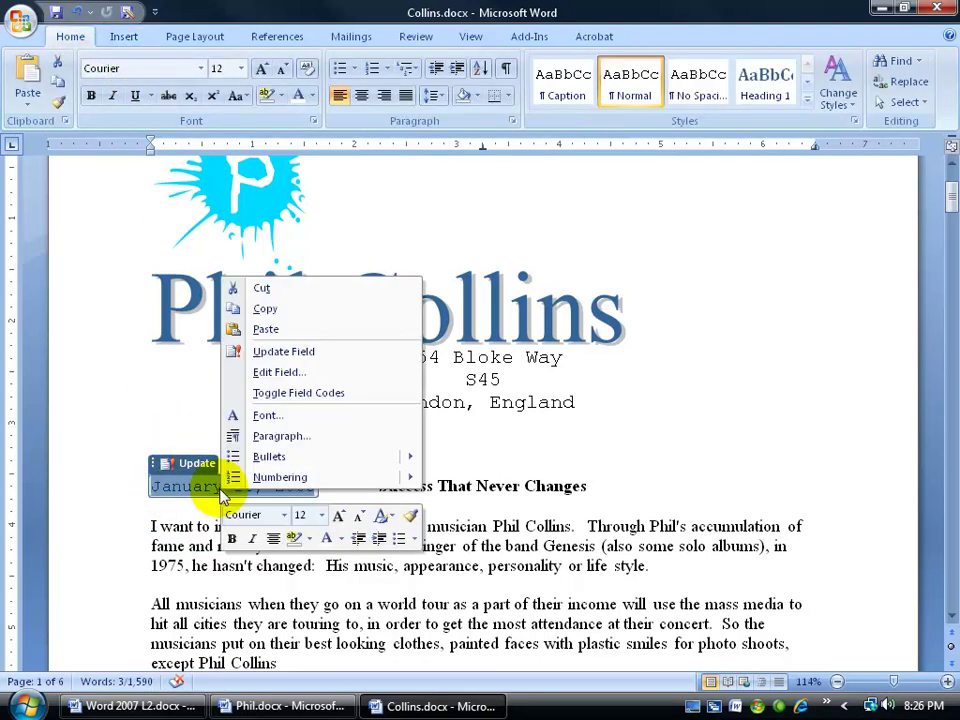
pyautogui.click(320, 515)
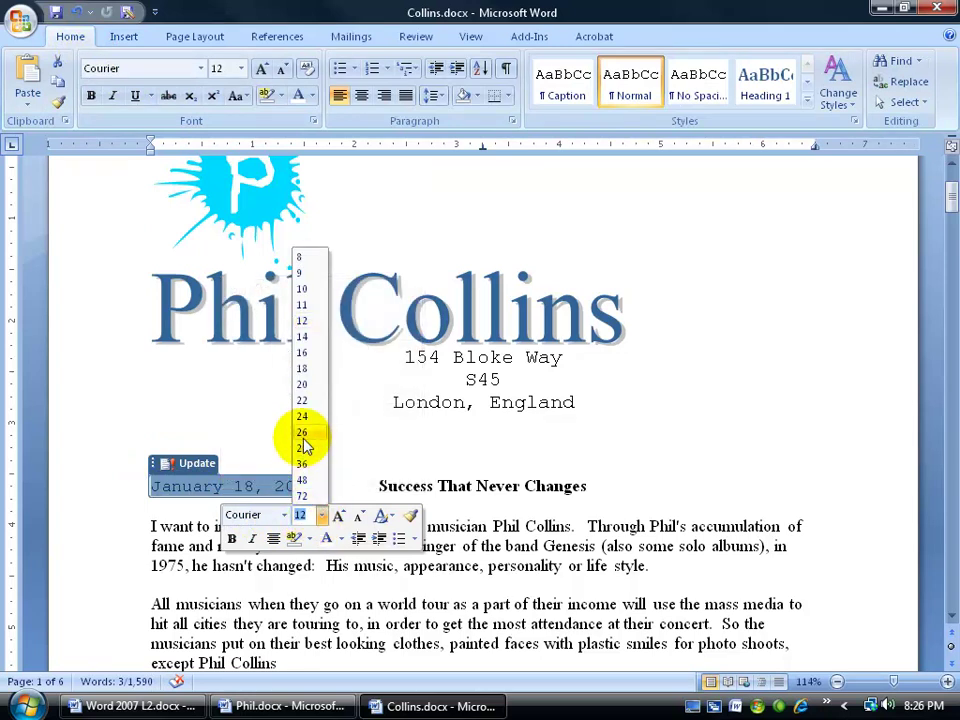
pyautogui.click(302, 384)
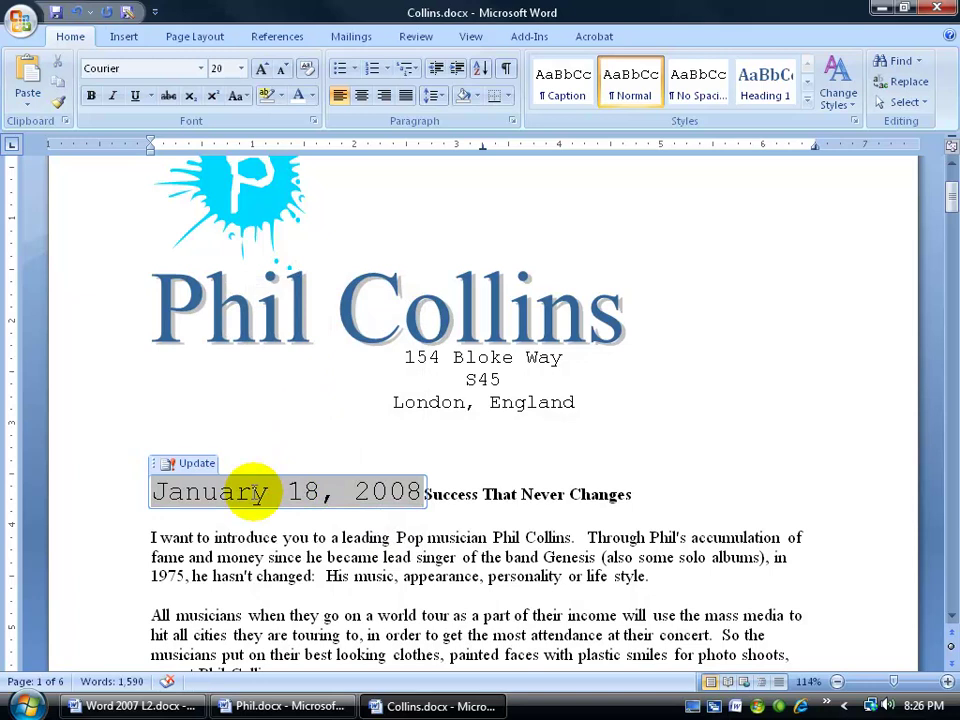
# Edit the date field and pick the short 1/18/08 (M/d/yy) format
pyautogui.rightClick(255, 492)
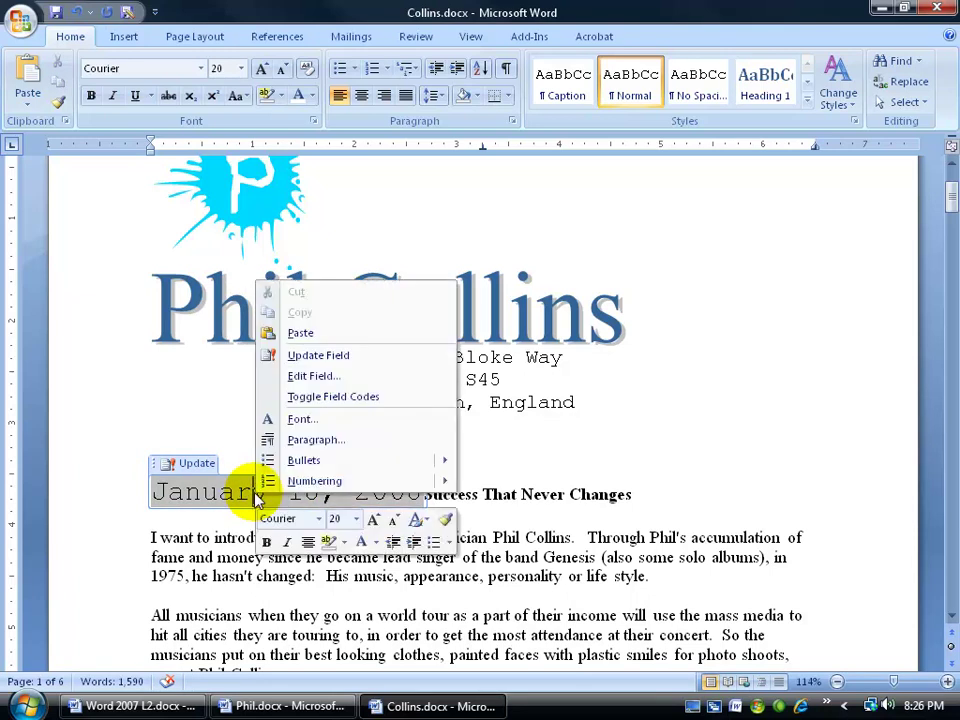
pyautogui.click(302, 376)
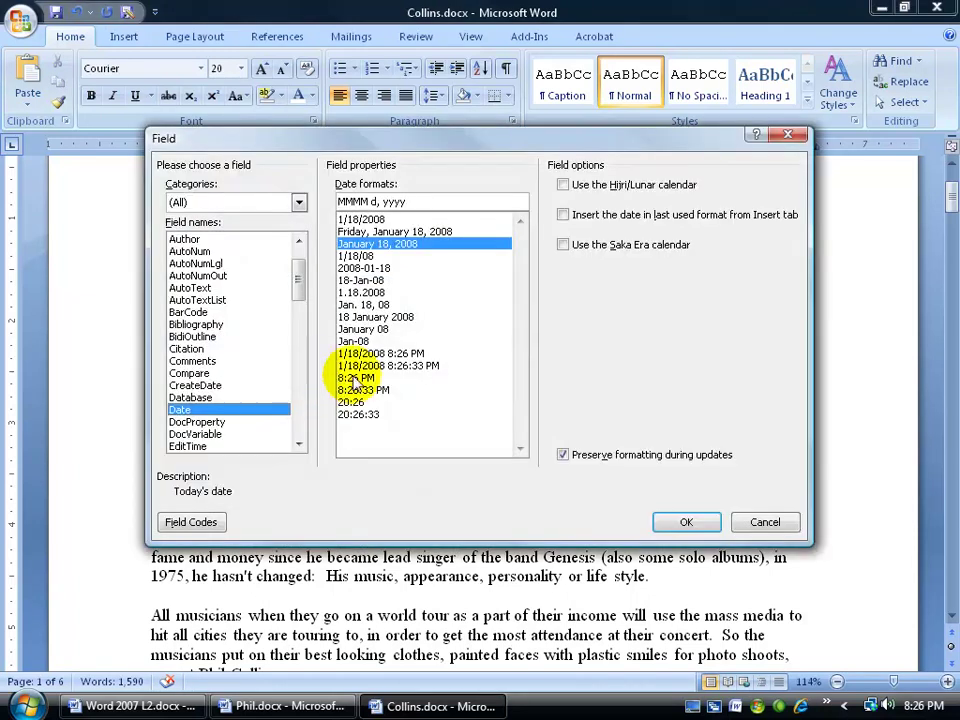
pyautogui.click(362, 256)
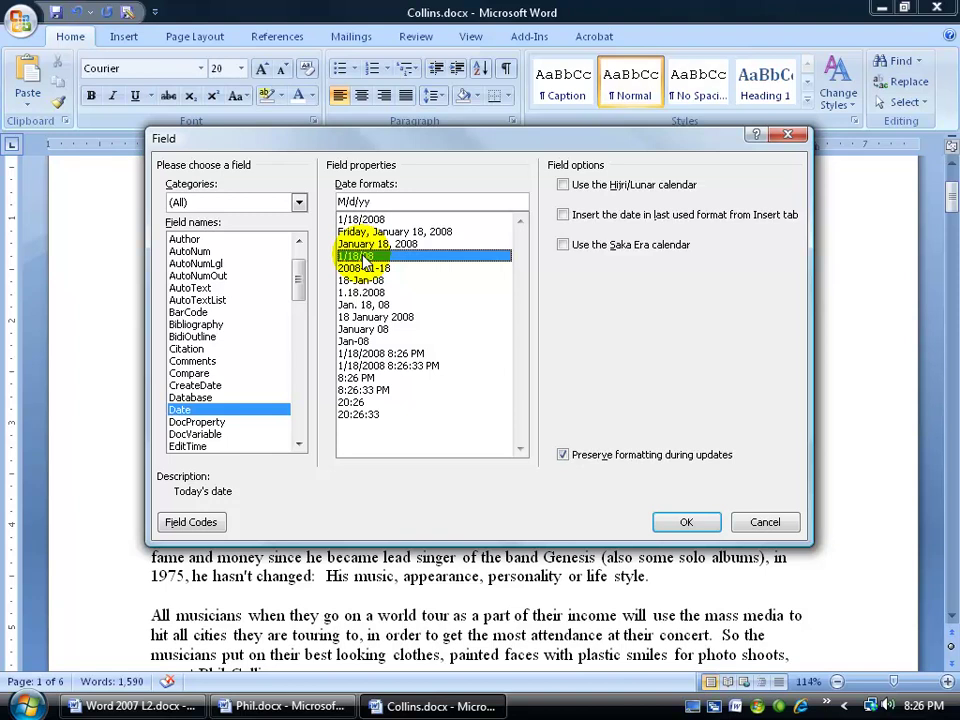